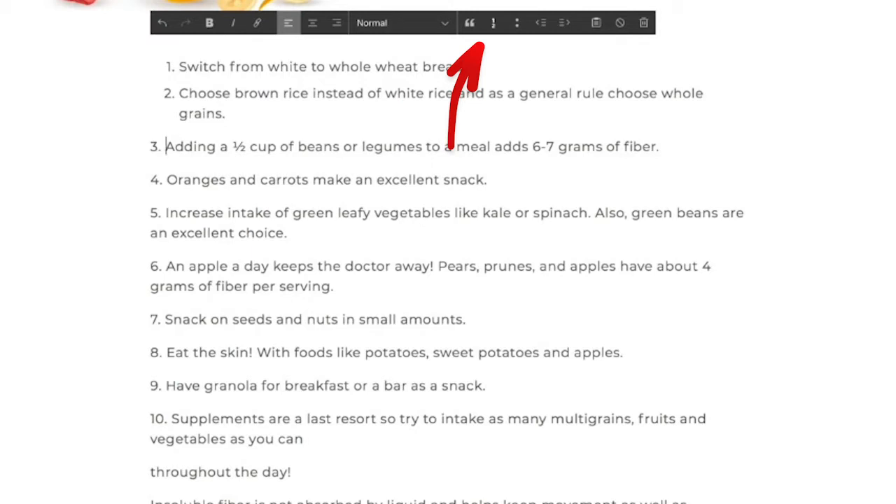
Step: Turn items 3 to 5, from adding beans to green leafy vegetables, into automatic numbered-list entries without their typed numbers
{"action": "key", "text": "BackSpace"}
{"action": "key", "text": "BackSpace"}
{"action": "key", "text": "BackSpace"}
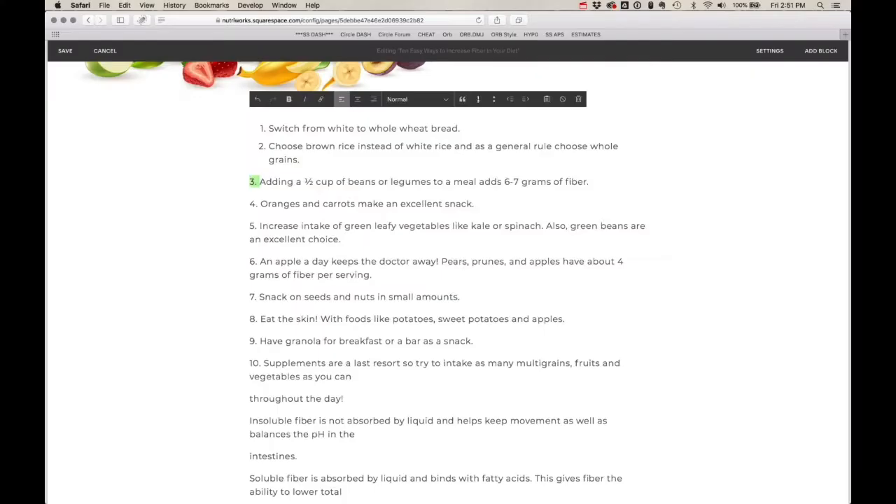
{"action": "left_click", "coordinate": [493, 23]}
{"action": "key", "text": "BackSpace"}
{"action": "key", "text": "BackSpace"}
{"action": "key", "text": "BackSpace"}
{"action": "key", "text": "BackSpace"}
{"action": "key", "text": "Return"}
{"action": "key", "text": "Down"}
{"action": "key", "text": "BackSpace"}
{"action": "key", "text": "BackSpace"}
{"action": "key", "text": "BackSpace"}
{"action": "key", "text": "BackSpace"}
{"action": "key", "text": "Return"}
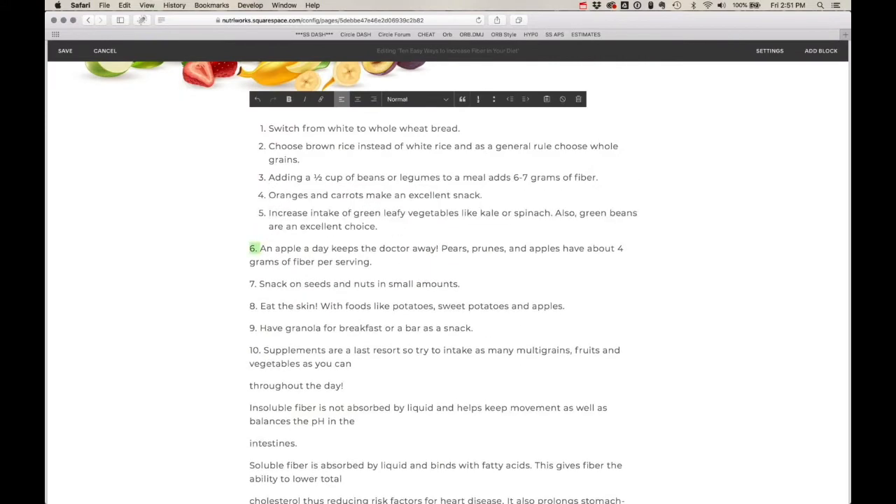
Step: Remove the typed numbers from the apple and the seeds-and-nuts tips and join them to the numbered list as items 6 and 7
{"action": "key", "text": "Down"}
{"action": "key", "text": "Down"}
{"action": "key", "text": "BackSpace"}
{"action": "key", "text": "BackSpace"}
{"action": "key", "text": "BackSpace"}
{"action": "key", "text": "BackSpace"}
{"action": "key", "text": "Return"}
{"action": "key", "text": "Down"}
{"action": "key", "text": "Down"}
{"action": "key", "text": "BackSpace"}
{"action": "key", "text": "BackSpace"}
{"action": "key", "text": "BackSpace"}
{"action": "key", "text": "BackSpace"}
{"action": "key", "text": "Return"}
Step: Remove the typed numbers from the "Eat the skin!" and granola tips and make them items 8 and 9 of the numbered list
{"action": "key", "text": "Down"}
{"action": "key", "text": "Delete"}
{"action": "key", "text": "Delete"}
{"action": "key", "text": "Delete"}
{"action": "key", "text": "BackSpace"}
{"action": "key", "text": "Return"}
{"action": "key", "text": "Down"}
{"action": "key", "text": "Delete"}
{"action": "key", "text": "Delete"}
{"action": "key", "text": "Delete"}
{"action": "key", "text": "BackSpace"}
{"action": "key", "text": "Return"}
Step: Make the supplements tip item 10 of the numbered list and join the stray line "throughout the day!" to it
{"action": "key", "text": "Down"}
{"action": "key", "text": "Delete"}
{"action": "key", "text": "Delete"}
{"action": "key", "text": "Delete"}
{"action": "key", "text": "Delete"}
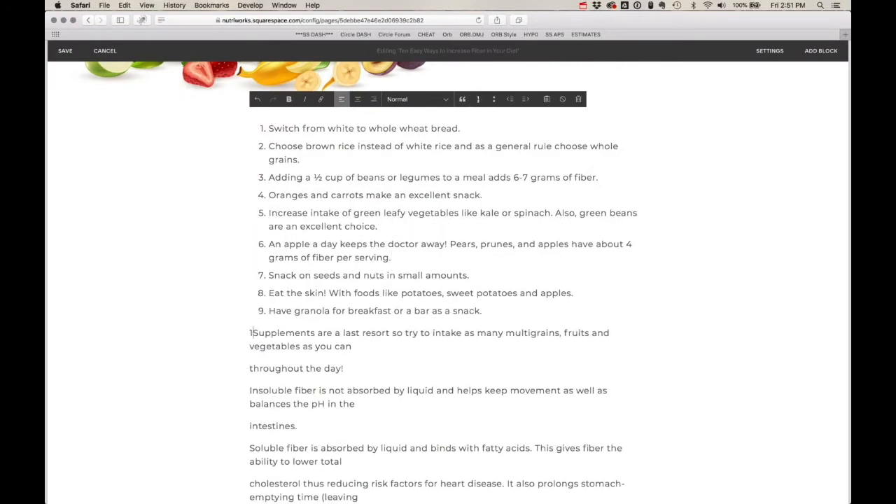
{"action": "key", "text": "BackSpace"}
{"action": "key", "text": "Return"}
{"action": "key", "text": "Down"}
{"action": "key", "text": "BackSpace"}
Step: Join "intestines." to the preceding paragraph with a space and bold the phrases "Insoluble fiber" and "Soluble fiber"
{"action": "key", "text": "Down"}
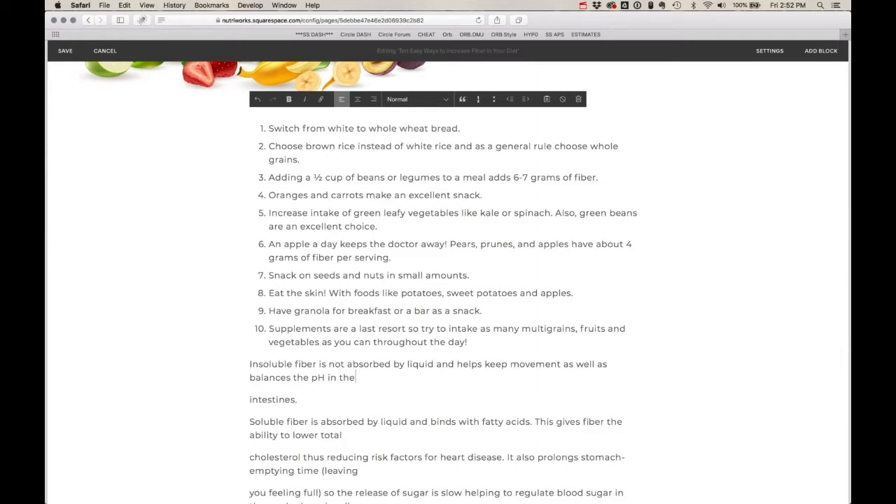
{"action": "key", "text": "BackSpace"}
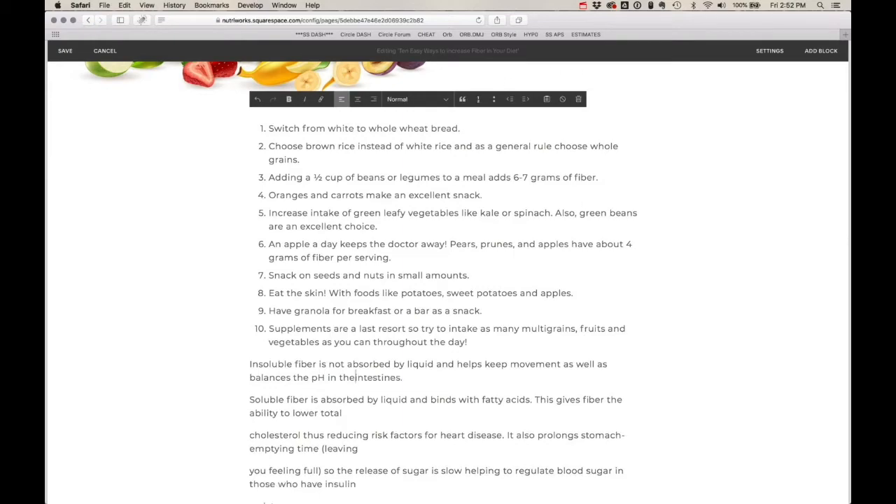
{"action": "key", "text": "super+b"}
{"action": "key", "text": "shift+alt+Right"}
{"action": "key", "text": "shift+alt+Right"}
{"action": "key", "text": "super+b"}
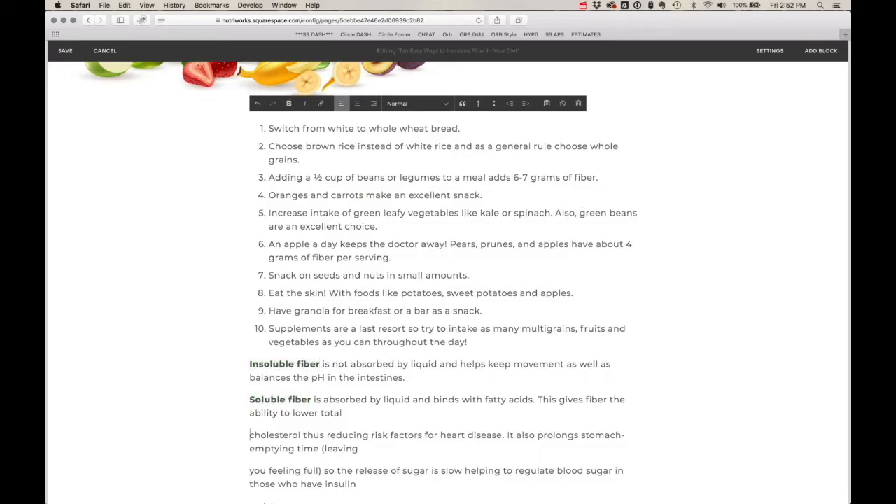
Step: Join the broken lines of the "Soluble fiber" text into one paragraph and add an empty line after it
{"action": "key", "text": "Down"}
{"action": "key", "text": "End"}
{"action": "key", "text": "Delete"}
{"action": "key", "text": "End"}
{"action": "key", "text": "Delete"}
{"action": "key", "text": "End"}
{"action": "key", "text": "Delete"}
{"action": "key", "text": "End"}
{"action": "key", "text": "Return"}
Step: Insert spacer blocks side by side below the "Soluble fiber" paragraph and place a text block under the first one
{"action": "scroll", "coordinate": [499, 360], "scroll_direction": "down", "scroll_amount": 3}
{"action": "key", "text": "super+Tab"}
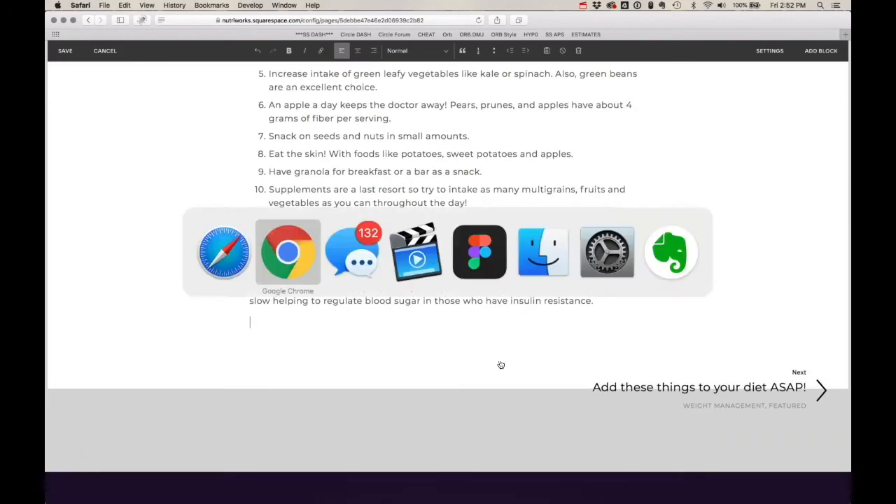
{"action": "key", "text": "super+Tab"}
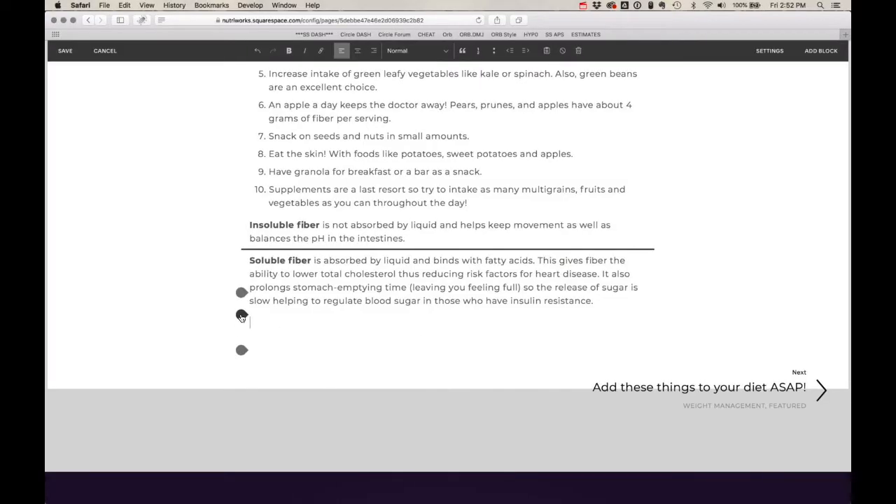
{"action": "left_click", "coordinate": [242, 316]}
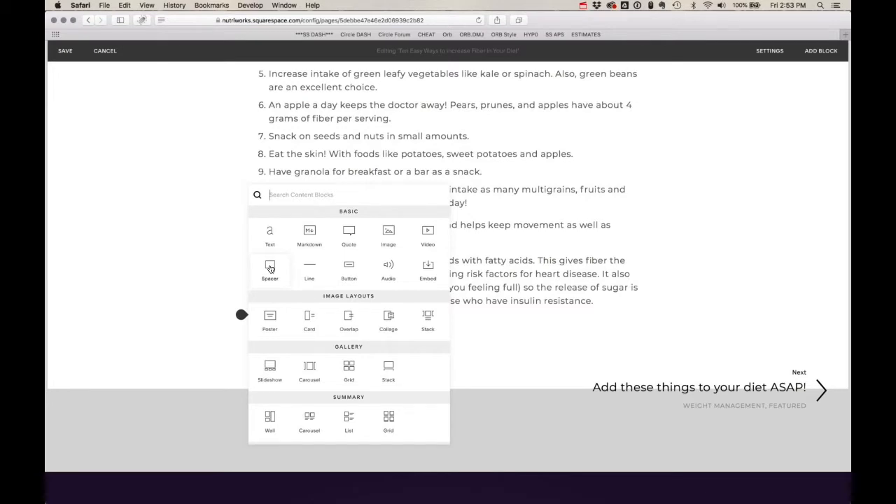
{"action": "left_click", "coordinate": [271, 269]}
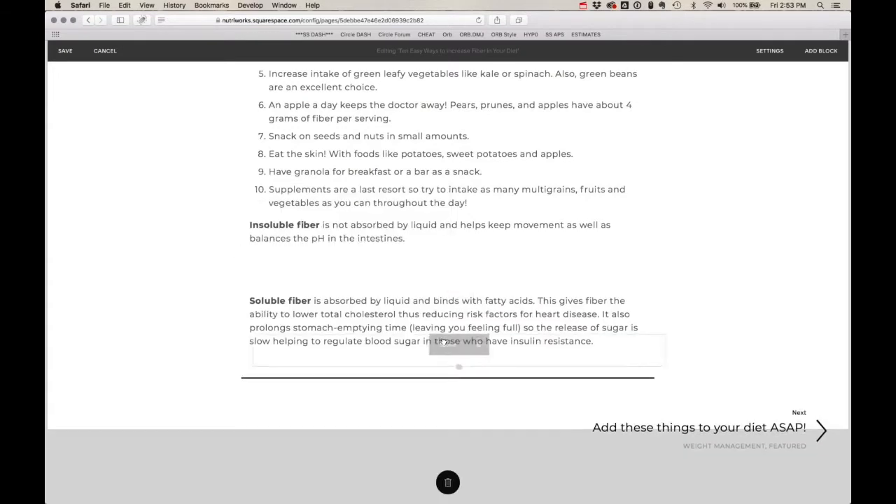
{"action": "left_click", "coordinate": [241, 350]}
{"action": "left_click_drag", "start_coordinate": [360, 402], "coordinate": [63, 374]}
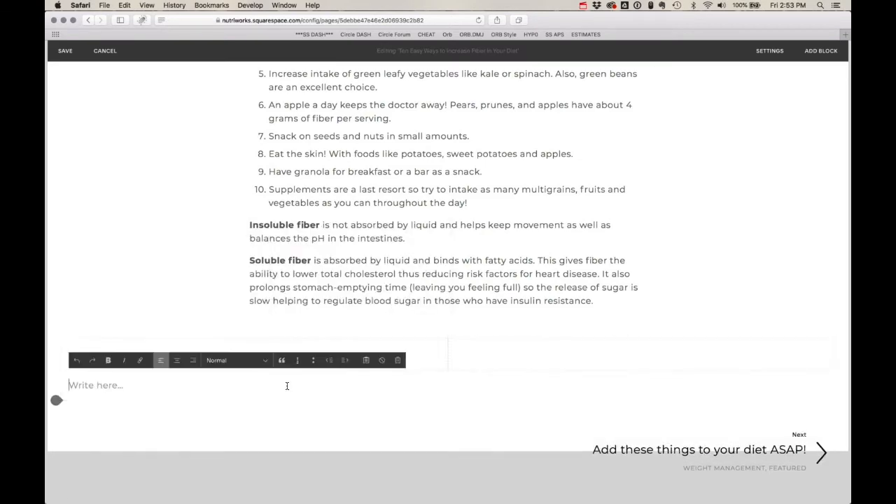
Step: Add the heading "Sources of Insoluble Fiber:" and the source list from the PDF as plain text, removing the bullet before "Whole wheat"
{"action": "type", "text": "Sources of Insoluble Fiber:"}
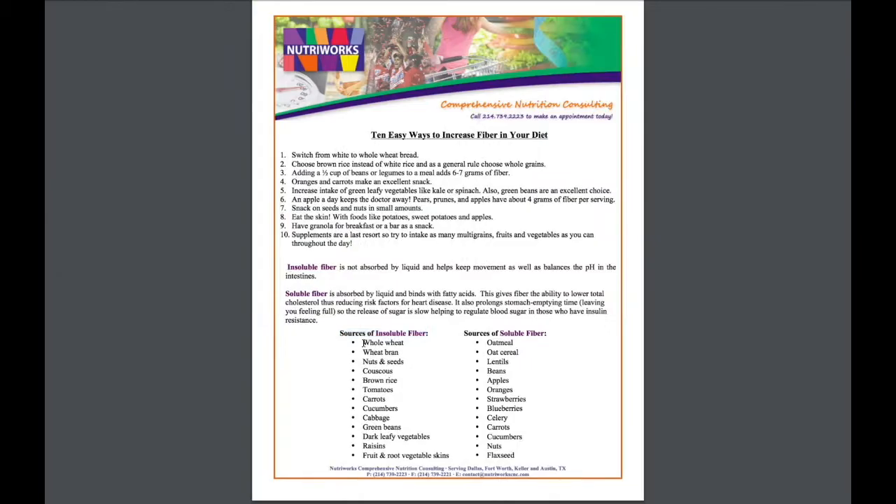
{"action": "left_click_drag", "start_coordinate": [363, 342], "coordinate": [448, 456]}
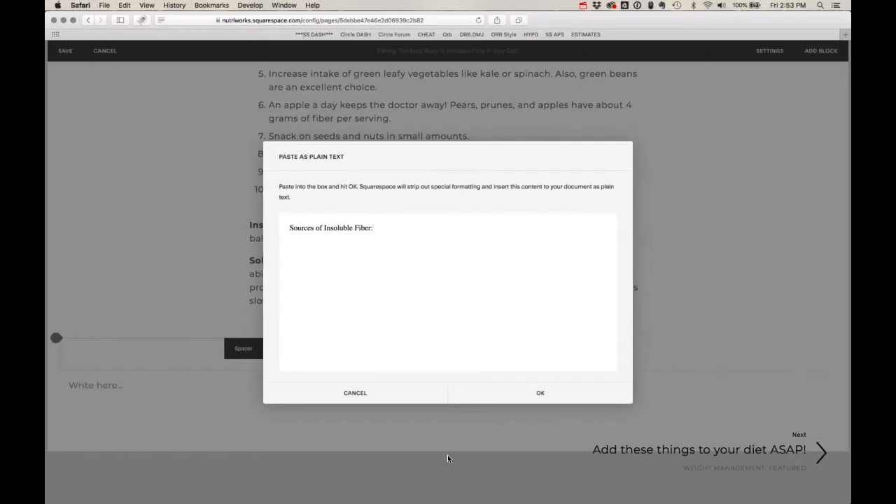
{"action": "key", "text": "Return"}
{"action": "left_click", "coordinate": [69, 231]}
{"action": "key", "text": "BackSpace"}
{"action": "key", "text": "BackSpace"}
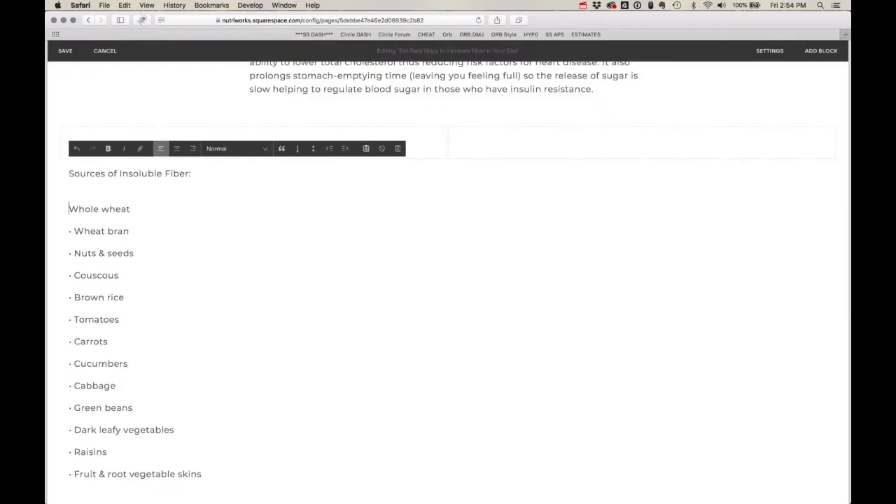
Step: Format Whole wheat, Wheat bran and Nuts & seeds as a bulleted list, removing their pasted bullet characters
{"action": "left_click", "coordinate": [298, 148]}
{"action": "key", "text": "Down"}
{"action": "key", "text": "Delete"}
{"action": "key", "text": "Delete"}
{"action": "key", "text": "BackSpace"}
{"action": "key", "text": "Return"}
{"action": "key", "text": "Down"}
{"action": "key", "text": "Delete"}
{"action": "key", "text": "Delete"}
{"action": "key", "text": "BackSpace"}
{"action": "key", "text": "Return"}
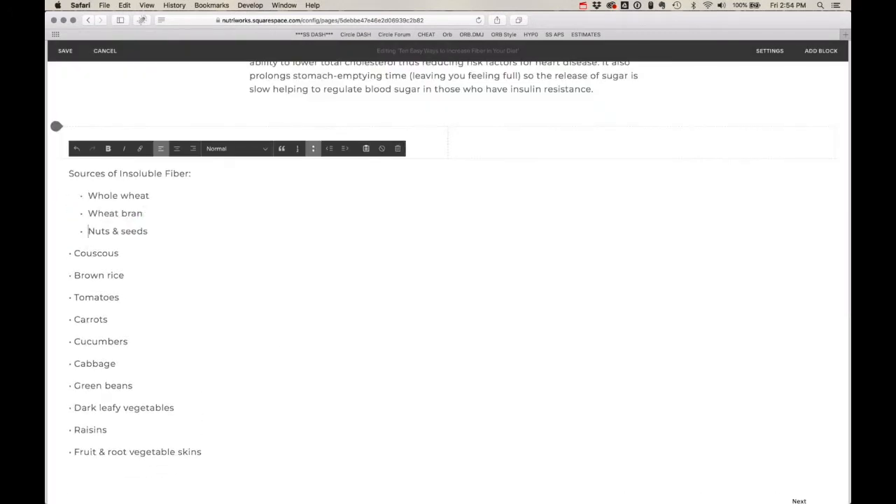
Step: Replace the pasted bullet characters of Couscous, Brown rice, Tomatoes and Carrots with entries in the bulleted list
{"action": "key", "text": "Down"}
{"action": "key", "text": "Delete"}
{"action": "key", "text": "Delete"}
{"action": "key", "text": "BackSpace"}
{"action": "key", "text": "Return"}
{"action": "key", "text": "Down"}
{"action": "key", "text": "Delete"}
{"action": "key", "text": "Delete"}
{"action": "key", "text": "BackSpace"}
{"action": "key", "text": "Return"}
{"action": "key", "text": "Down"}
{"action": "key", "text": "Delete"}
{"action": "key", "text": "Delete"}
{"action": "key", "text": "BackSpace"}
{"action": "key", "text": "Return"}
{"action": "key", "text": "Down"}
{"action": "key", "text": "Delete"}
{"action": "key", "text": "Delete"}
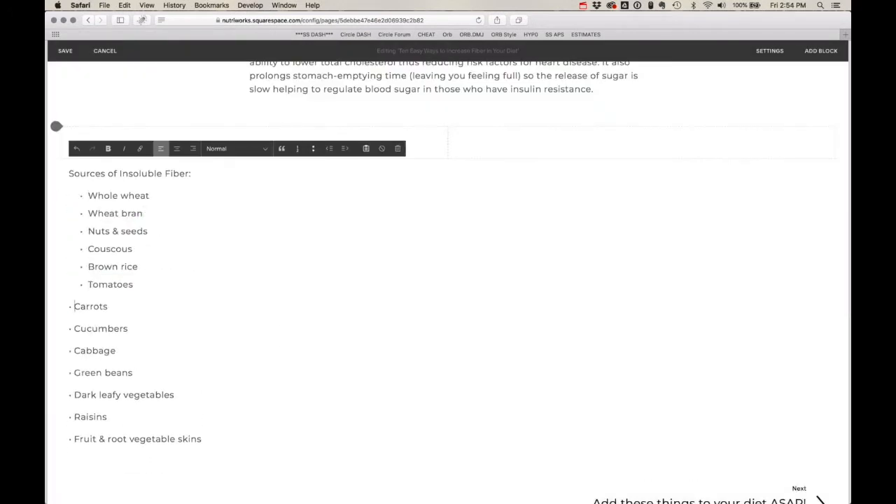
{"action": "key", "text": "BackSpace"}
{"action": "key", "text": "Return"}
Step: Add Cucumbers, Cabbage and Green beans to the bulleted list, deleting their pasted bullet characters
{"action": "key", "text": "Down"}
{"action": "key", "text": "Delete"}
{"action": "key", "text": "Delete"}
{"action": "key", "text": "BackSpace"}
{"action": "key", "text": "Return"}
{"action": "key", "text": "Down"}
{"action": "key", "text": "Delete"}
{"action": "key", "text": "Delete"}
{"action": "key", "text": "BackSpace"}
{"action": "key", "text": "Return"}
{"action": "key", "text": "Down"}
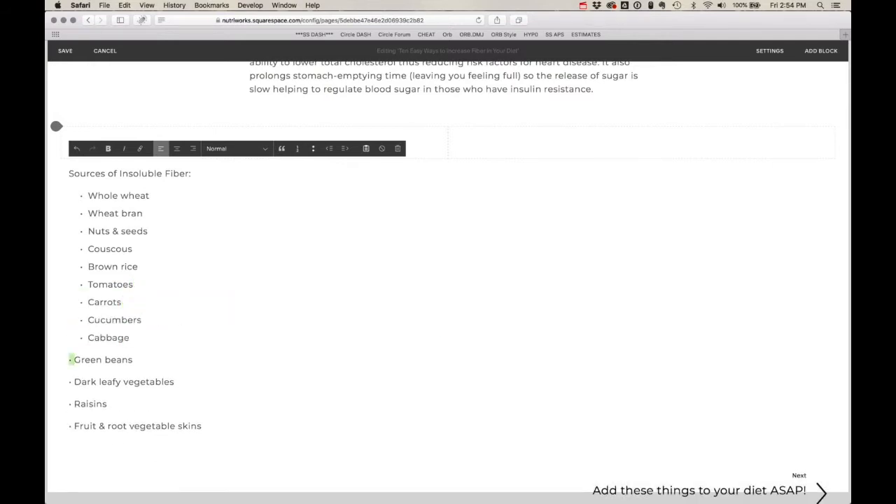
{"action": "key", "text": "Delete"}
{"action": "key", "text": "Delete"}
{"action": "key", "text": "BackSpace"}
{"action": "key", "text": "Return"}
Step: Add Dark leafy vegetables, Raisins and Fruit & root vegetable skins to the bulleted list, deleting their pasted bullet characters
{"action": "key", "text": "Down"}
{"action": "key", "text": "Delete"}
{"action": "key", "text": "Delete"}
{"action": "key", "text": "BackSpace"}
{"action": "key", "text": "Return"}
{"action": "key", "text": "Down"}
{"action": "key", "text": "Delete"}
{"action": "key", "text": "Delete"}
{"action": "key", "text": "BackSpace"}
{"action": "key", "text": "Return"}
{"action": "key", "text": "Down"}
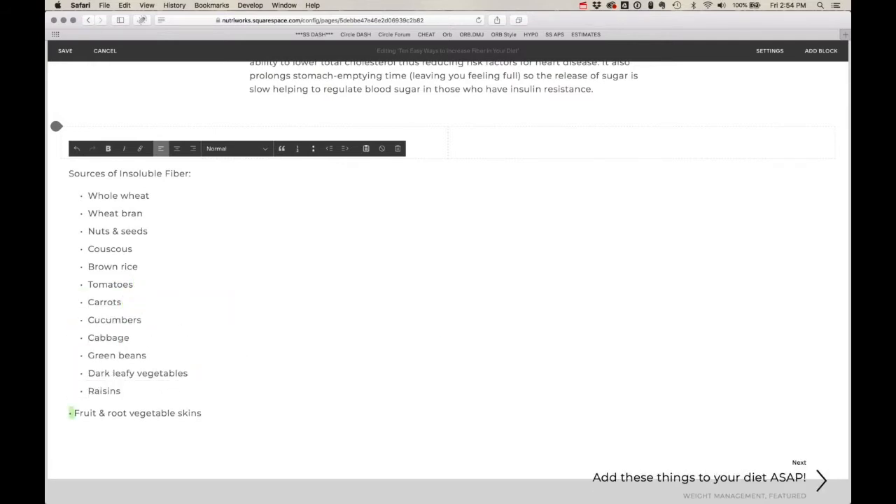
{"action": "key", "text": "Delete"}
{"action": "key", "text": "Delete"}
{"action": "key", "text": "BackSpace"}
{"action": "key", "text": "Return"}
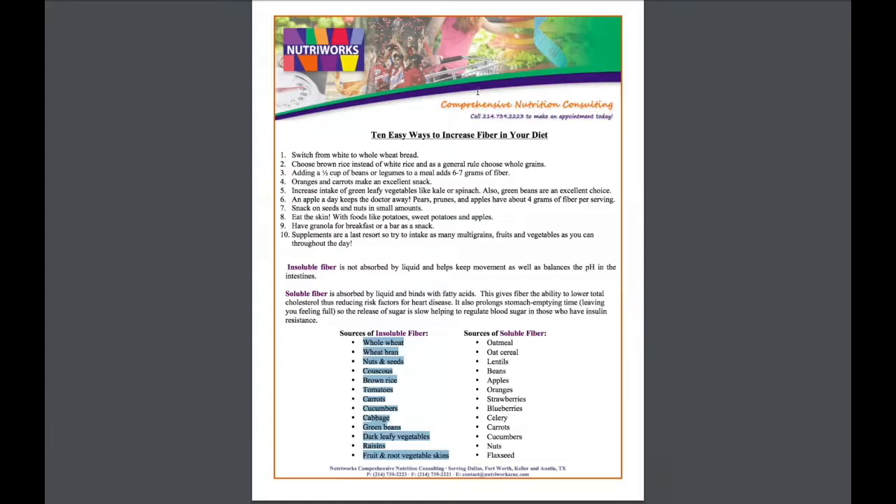
Step: Copy the "Sources of Soluble Fiber:" section from the PDF into the second column's text block and remove the bullet before "Oatmeal"
{"action": "left_click_drag", "start_coordinate": [463, 333], "coordinate": [514, 455]}
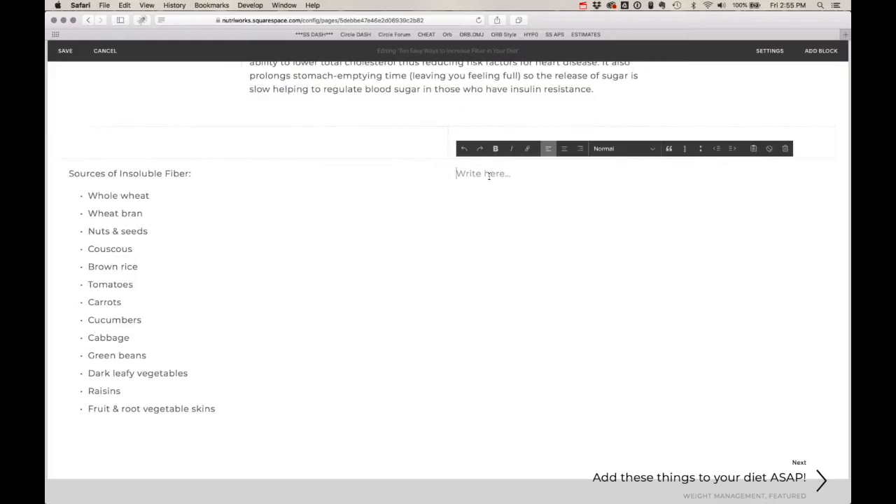
{"action": "key", "text": "super+v"}
{"action": "key", "text": "Return"}
{"action": "left_click", "coordinate": [460, 197]}
{"action": "key", "text": "BackSpace"}
{"action": "key", "text": "BackSpace"}
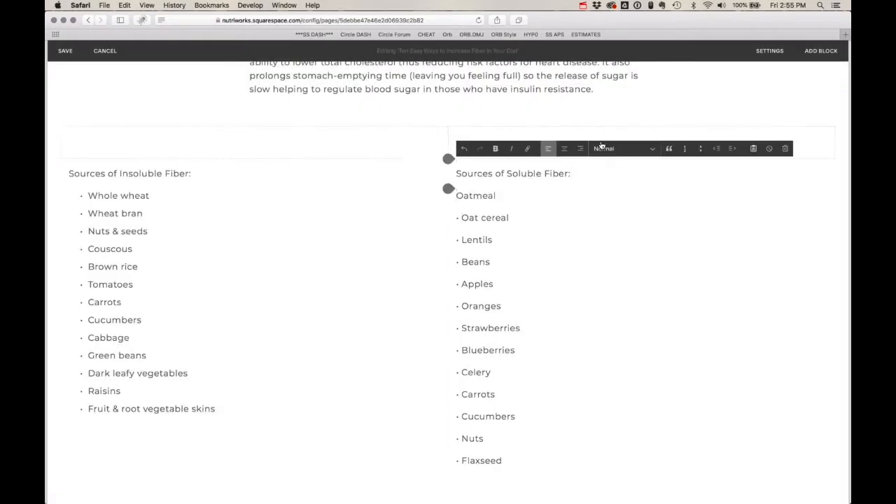
Step: Format Oatmeal as a bulleted list and add Oat cereal, Lentils and Beans to it, deleting their pasted bullet characters
{"action": "left_click", "coordinate": [700, 148]}
{"action": "key", "text": "super+Right"}
{"action": "key", "text": "shift+Right"}
{"action": "key", "text": "shift+Right"}
{"action": "key", "text": "shift+Right"}
{"action": "key", "text": "BackSpace"}
{"action": "key", "text": "Return"}
{"action": "key", "text": "super+Right"}
{"action": "key", "text": "shift+Right"}
{"action": "key", "text": "shift+Right"}
{"action": "key", "text": "shift+Right"}
{"action": "key", "text": "BackSpace"}
{"action": "key", "text": "Return"}
{"action": "key", "text": "super+Right"}
{"action": "key", "text": "shift+Right"}
{"action": "key", "text": "shift+Right"}
{"action": "key", "text": "shift+Right"}
{"action": "key", "text": "BackSpace"}
{"action": "key", "text": "Return"}
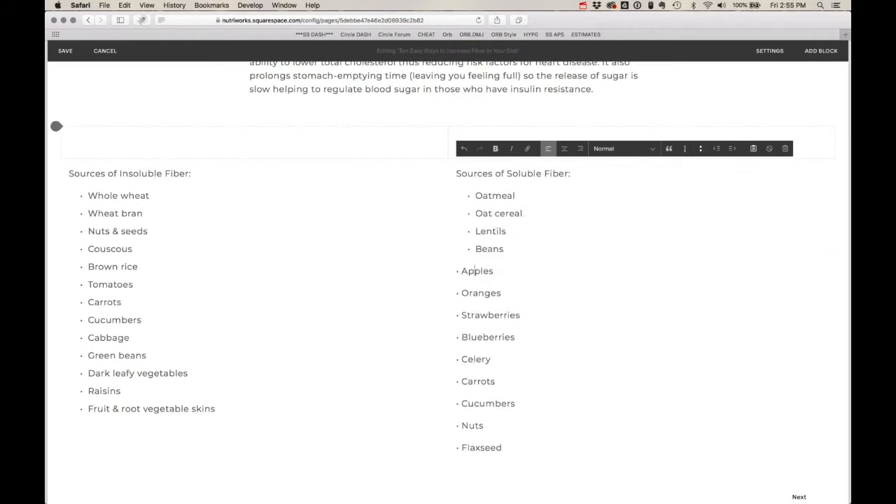
Step: Add Apples, Oranges, Strawberries and Blueberries to the soluble fiber bulleted list, deleting their pasted bullet characters
{"action": "key", "text": "super+Right"}
{"action": "key", "text": "shift+Right"}
{"action": "key", "text": "shift+Right"}
{"action": "key", "text": "shift+Right"}
{"action": "key", "text": "BackSpace"}
{"action": "key", "text": "Return"}
{"action": "key", "text": "super+Right"}
{"action": "key", "text": "shift+Right"}
{"action": "key", "text": "shift+Right"}
{"action": "key", "text": "shift+Right"}
{"action": "key", "text": "BackSpace"}
{"action": "key", "text": "Return"}
{"action": "key", "text": "super+Right"}
{"action": "key", "text": "shift+Right"}
{"action": "key", "text": "shift+Right"}
{"action": "key", "text": "shift+Right"}
{"action": "key", "text": "BackSpace"}
{"action": "key", "text": "Return"}
{"action": "key", "text": "super+Right"}
{"action": "key", "text": "shift+Right"}
{"action": "key", "text": "shift+Right"}
{"action": "key", "text": "shift+Right"}
{"action": "key", "text": "BackSpace"}
{"action": "key", "text": "Return"}
Step: Add Celery, Carrots and Cucumbers to the soluble fiber bulleted list, deleting their pasted bullet characters
{"action": "key", "text": "Down"}
{"action": "key", "text": "alt+Left"}
{"action": "key", "text": "shift+Left"}
{"action": "key", "text": "shift+Left"}
{"action": "key", "text": "shift+Left"}
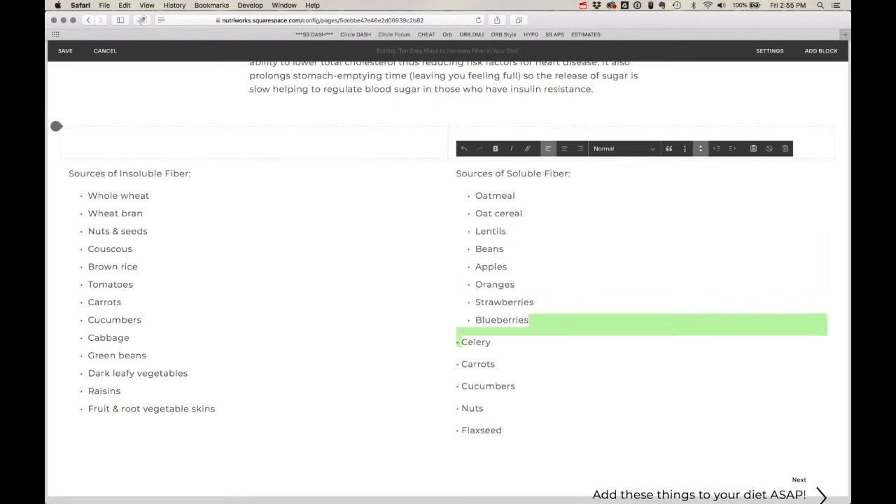
{"action": "key", "text": "BackSpace"}
{"action": "key", "text": "Return"}
{"action": "key", "text": "Down"}
{"action": "key", "text": "alt+Left"}
{"action": "key", "text": "shift+Left"}
{"action": "key", "text": "shift+Left"}
{"action": "key", "text": "shift+Left"}
{"action": "key", "text": "BackSpace"}
{"action": "key", "text": "Return"}
{"action": "key", "text": "Down"}
{"action": "key", "text": "alt+Left"}
{"action": "key", "text": "shift+Left"}
{"action": "key", "text": "shift+Left"}
{"action": "key", "text": "shift+Left"}
{"action": "key", "text": "BackSpace"}
{"action": "key", "text": "Return"}
Step: Add Nuts and Flaxseed to the soluble fiber bulleted list, deleting their pasted bullet characters
{"action": "key", "text": "Down"}
{"action": "key", "text": "alt+Left"}
{"action": "key", "text": "shift+Left"}
{"action": "key", "text": "shift+Left"}
{"action": "key", "text": "shift+Left"}
{"action": "key", "text": "BackSpace"}
{"action": "key", "text": "Return"}
{"action": "key", "text": "Down"}
{"action": "key", "text": "alt+Left"}
{"action": "key", "text": "shift+Left"}
{"action": "key", "text": "shift+Left"}
{"action": "key", "text": "shift+Left"}
{"action": "key", "text": "BackSpace"}
{"action": "key", "text": "Return"}
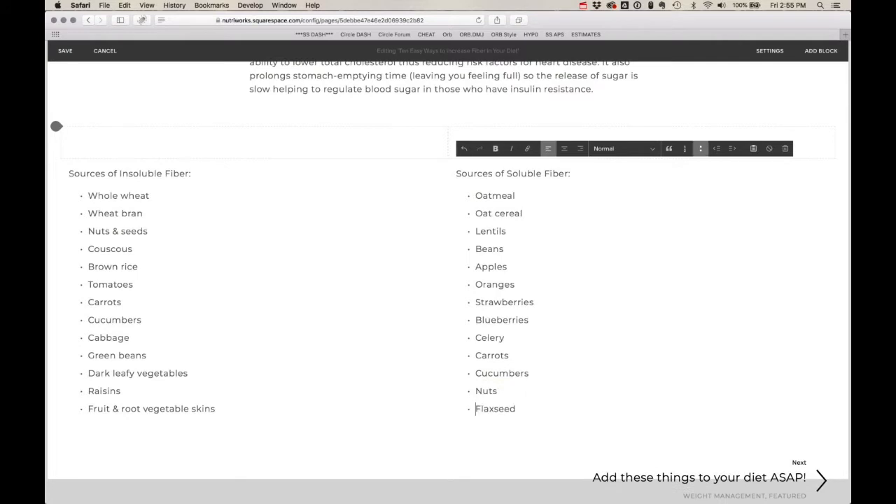
Step: Format the "Sources of Insoluble Fiber:" and "Sources of Soluble Fiber:" lines as Heading 3
{"action": "left_click_drag", "start_coordinate": [197, 173], "coordinate": [68, 176]}
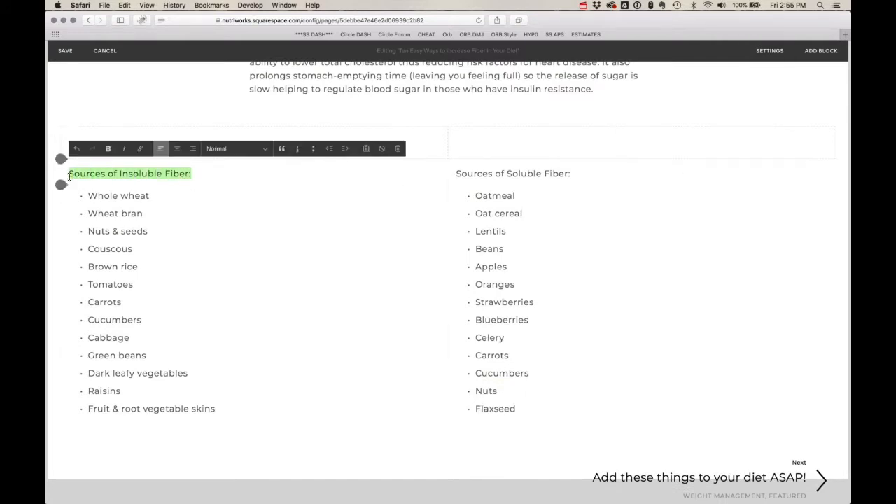
{"action": "left_click", "coordinate": [226, 151]}
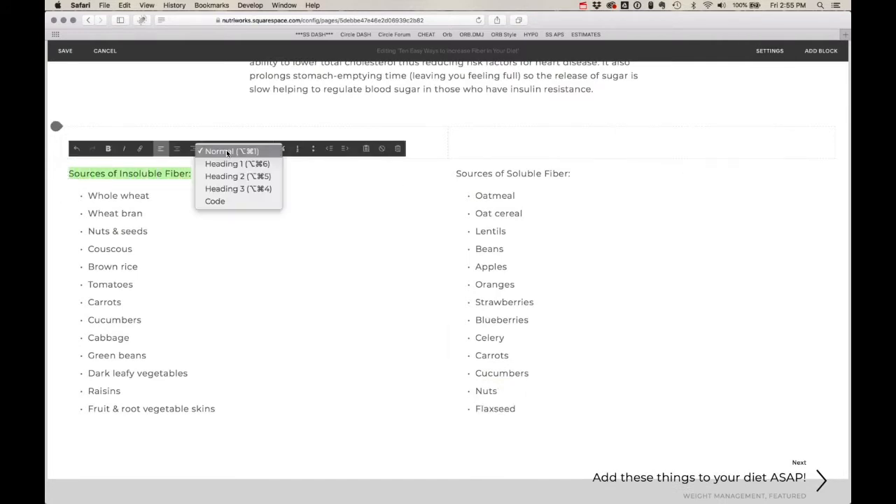
{"action": "left_click", "coordinate": [230, 187]}
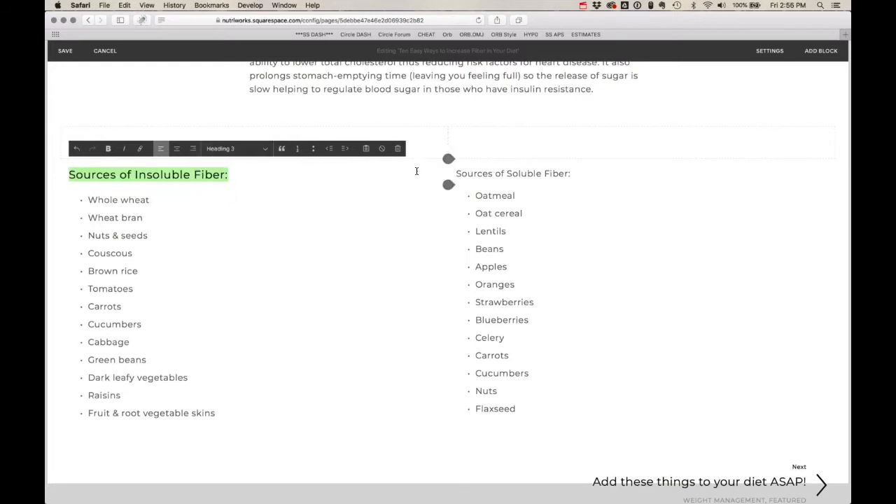
{"action": "left_click_drag", "start_coordinate": [572, 173], "coordinate": [451, 175]}
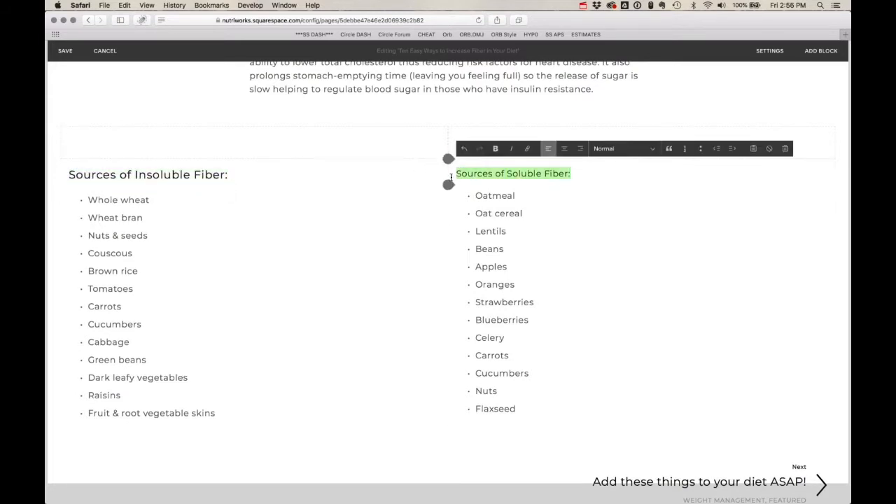
{"action": "left_click", "coordinate": [611, 152]}
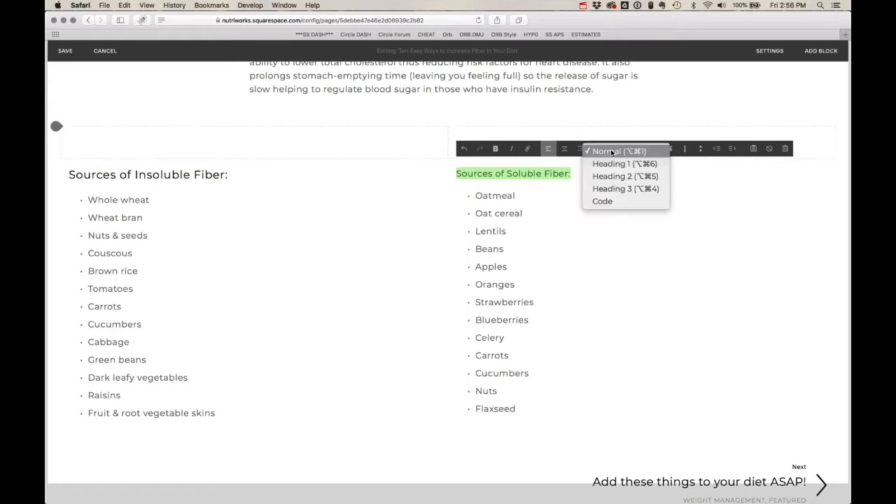
{"action": "left_click", "coordinate": [623, 188]}
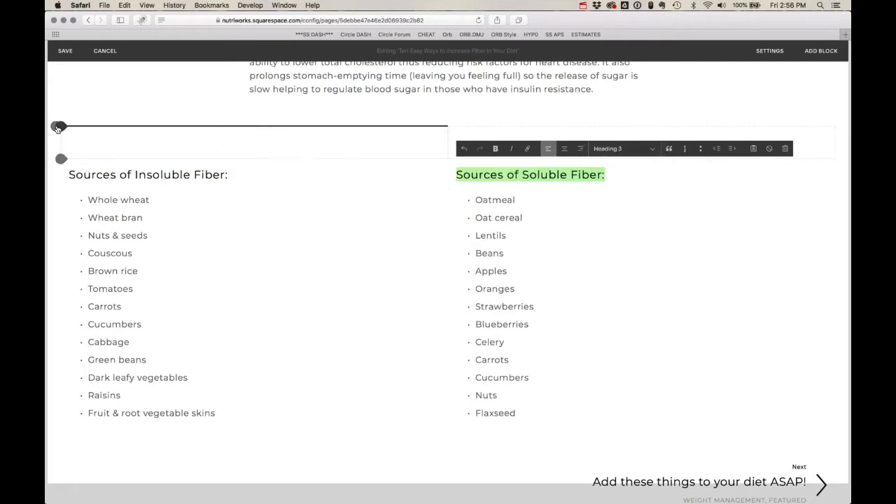
Step: Move the spacers above the two fiber lists to the outer side of each list
{"action": "left_click", "coordinate": [60, 128]}
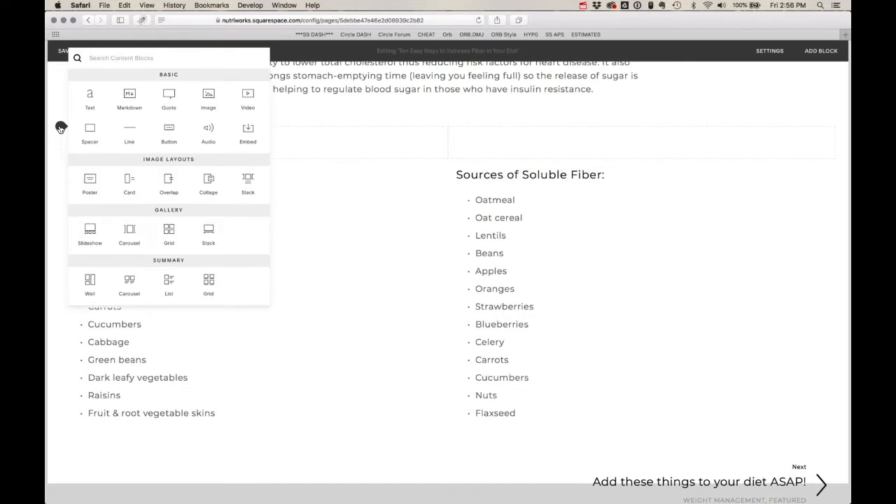
{"action": "left_click", "coordinate": [358, 199]}
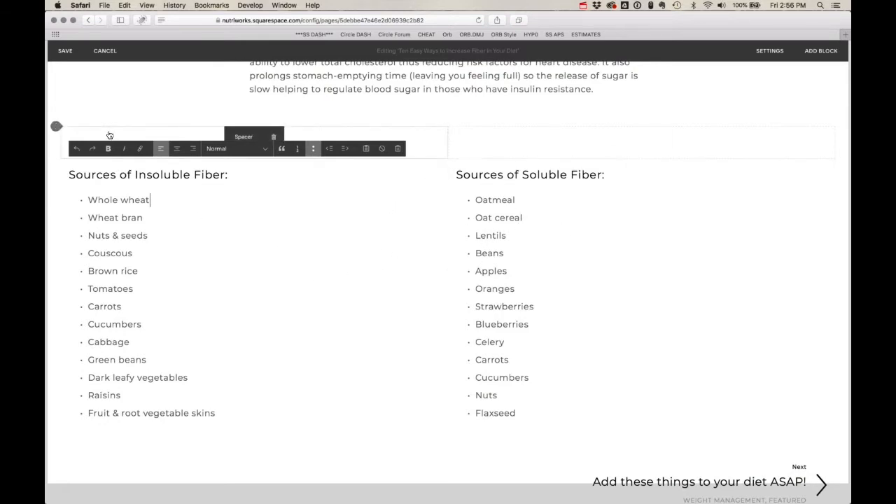
{"action": "left_click_drag", "start_coordinate": [109, 135], "coordinate": [86, 214]}
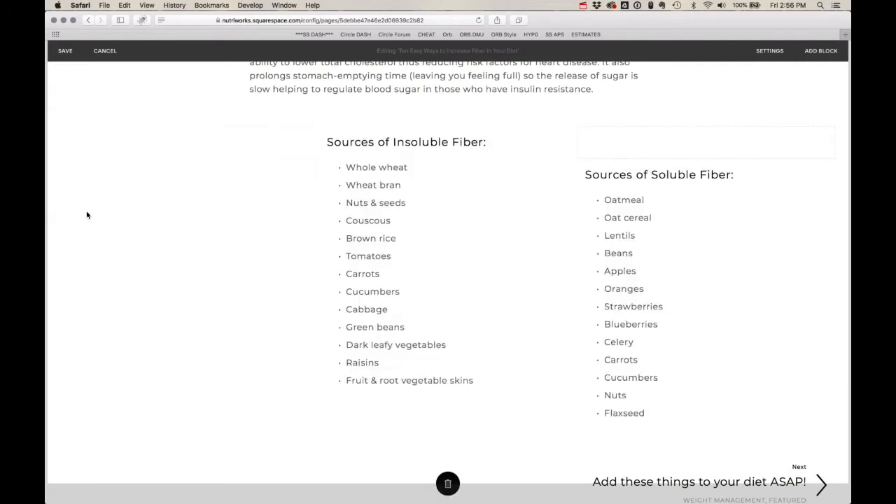
{"action": "left_click_drag", "start_coordinate": [315, 144], "coordinate": [203, 143]}
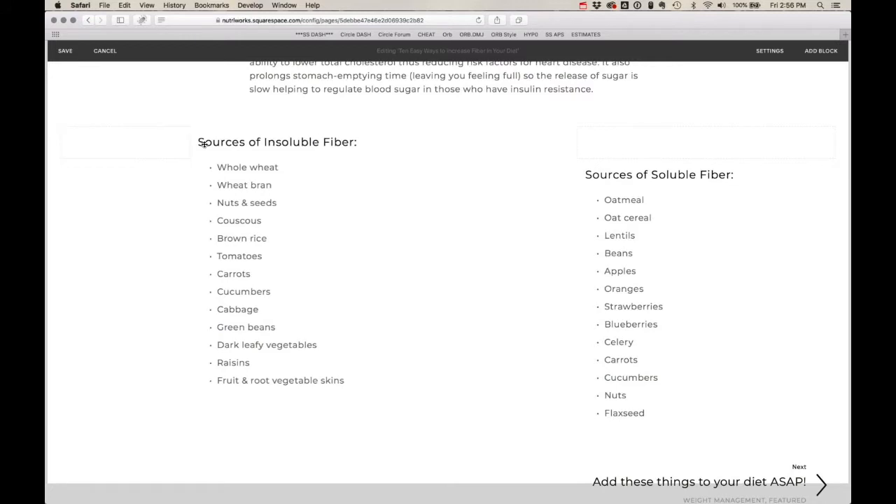
{"action": "mouse_move", "coordinate": [659, 144]}
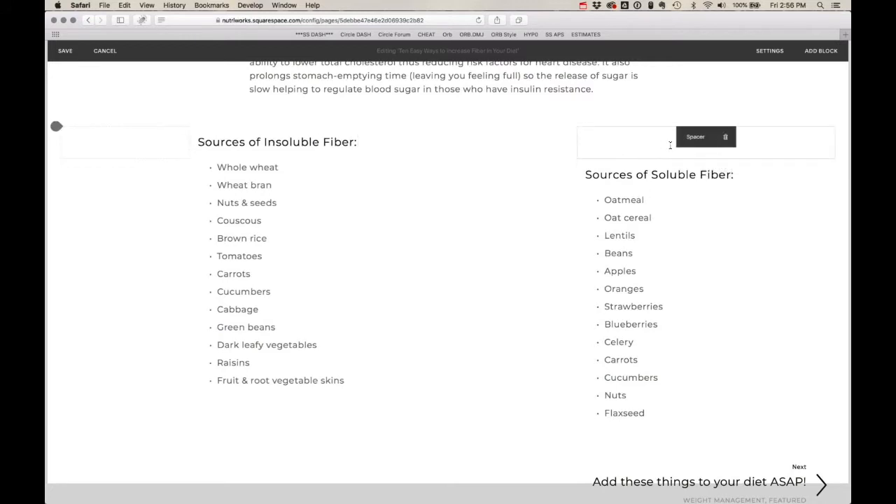
{"action": "left_click_drag", "start_coordinate": [670, 145], "coordinate": [811, 271]}
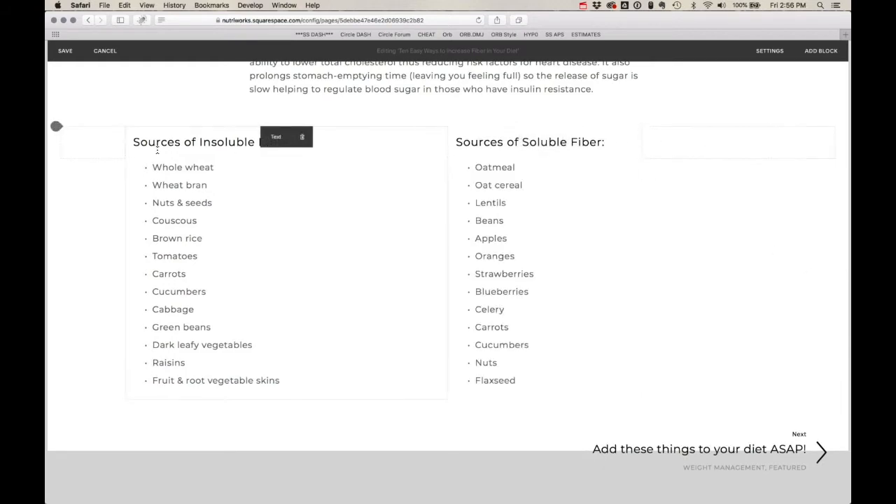
Step: Resize the side spacer columns so the two lists sit centered under the body text, and save the post
{"action": "left_click_drag", "start_coordinate": [126, 135], "coordinate": [163, 129]}
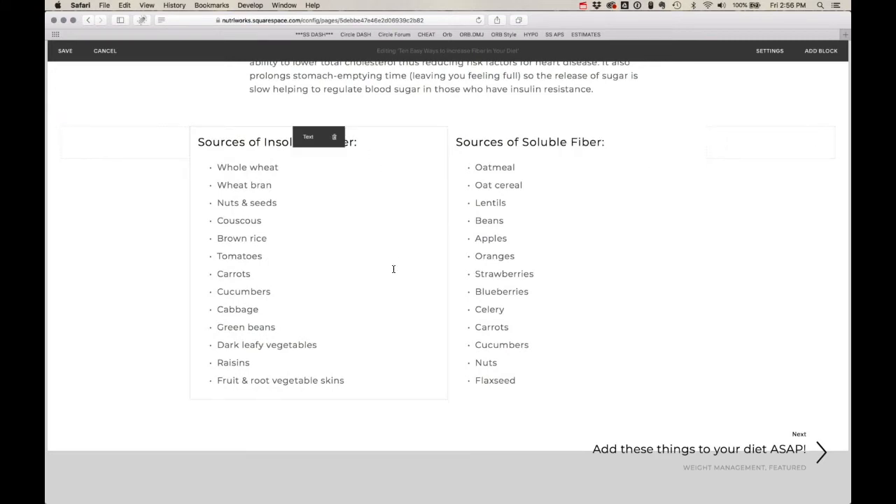
{"action": "left_click_drag", "start_coordinate": [188, 142], "coordinate": [240, 132]}
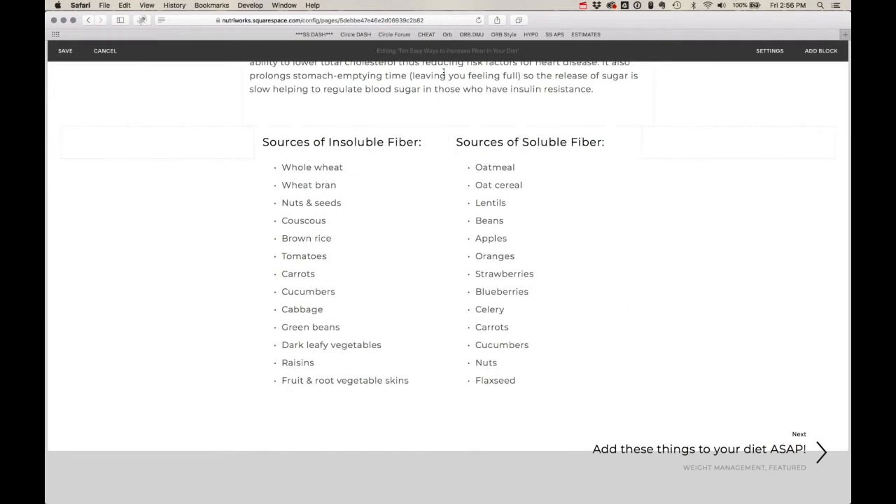
{"action": "left_click", "coordinate": [65, 51]}
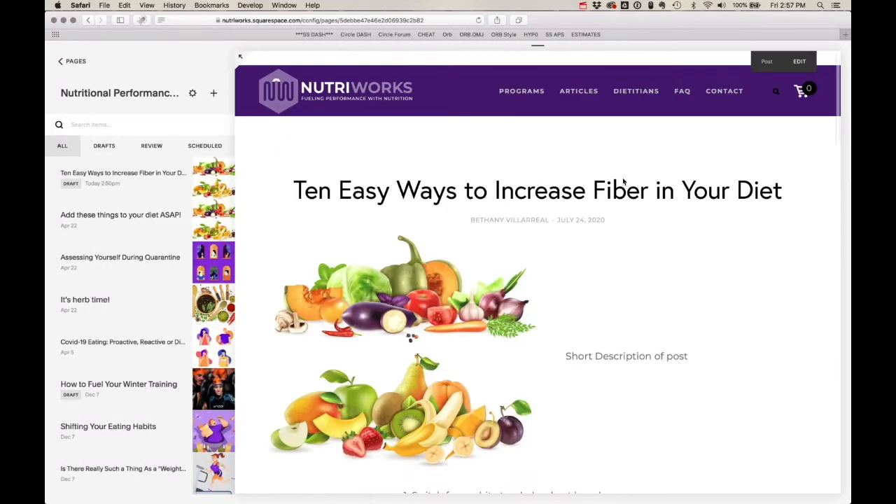
Step: Preview the saved post in mobile view down to the end of the fiber lists, and return to desktop view
{"action": "mouse_move", "coordinate": [539, 47]}
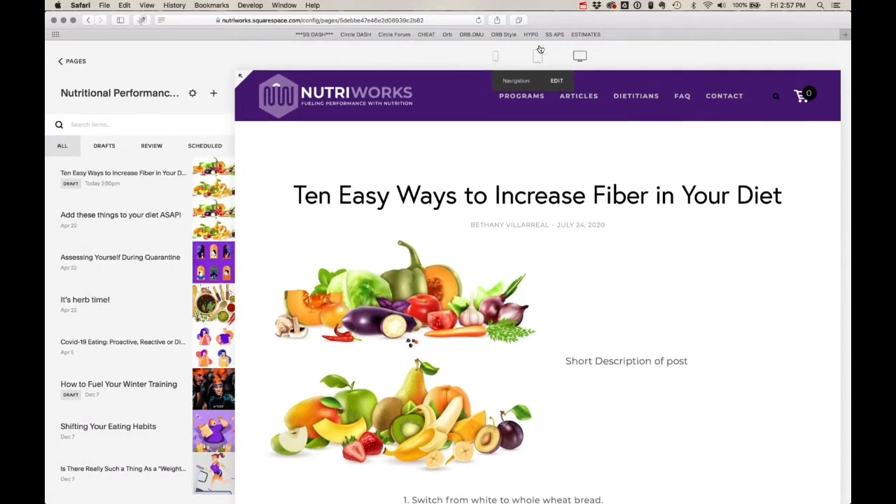
{"action": "left_click", "coordinate": [496, 58]}
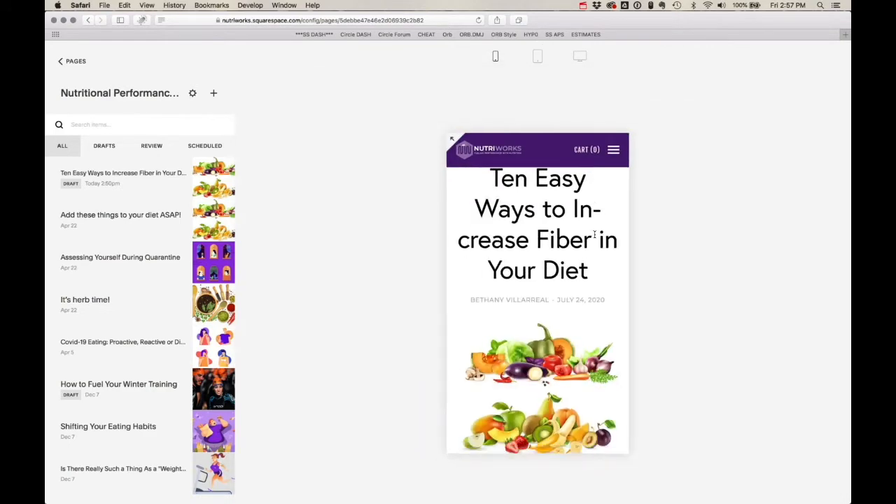
{"action": "scroll", "coordinate": [594, 233], "scroll_direction": "down", "scroll_amount": 5}
{"action": "scroll", "coordinate": [595, 234], "scroll_direction": "down", "scroll_amount": 10}
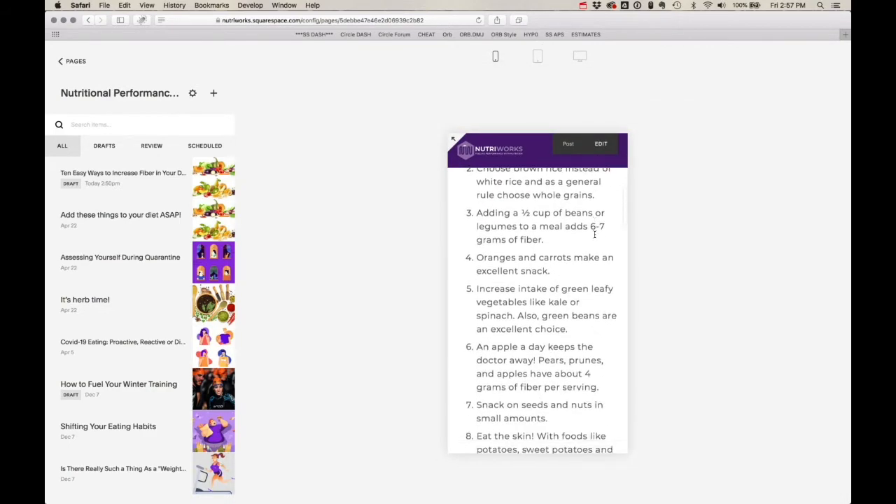
{"action": "scroll", "coordinate": [594, 235], "scroll_direction": "down", "scroll_amount": 15}
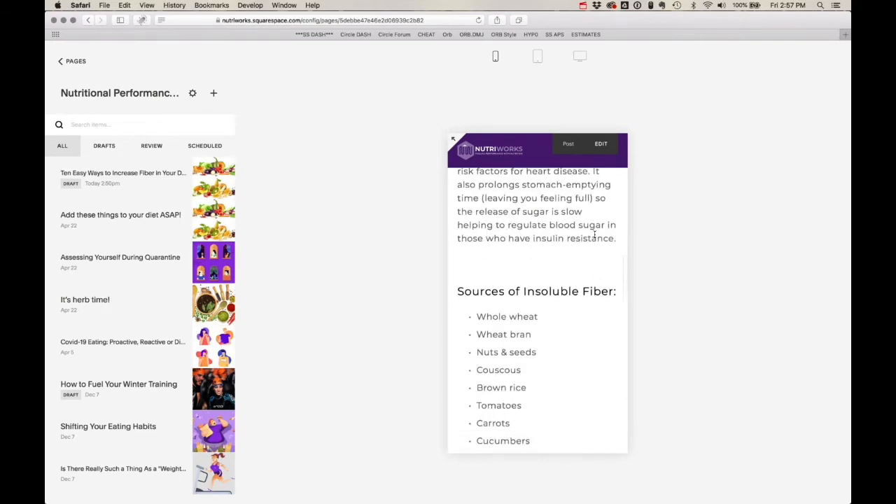
{"action": "scroll", "coordinate": [595, 233], "scroll_direction": "down", "scroll_amount": 10}
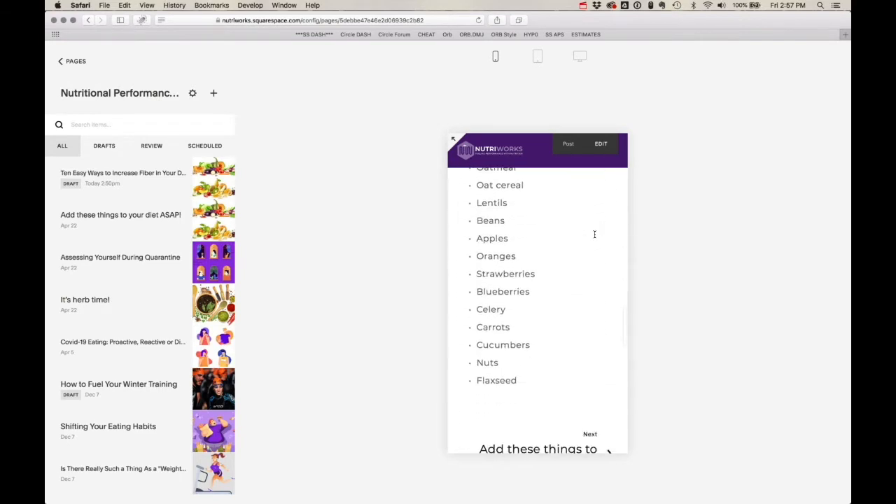
{"action": "left_click", "coordinate": [580, 56]}
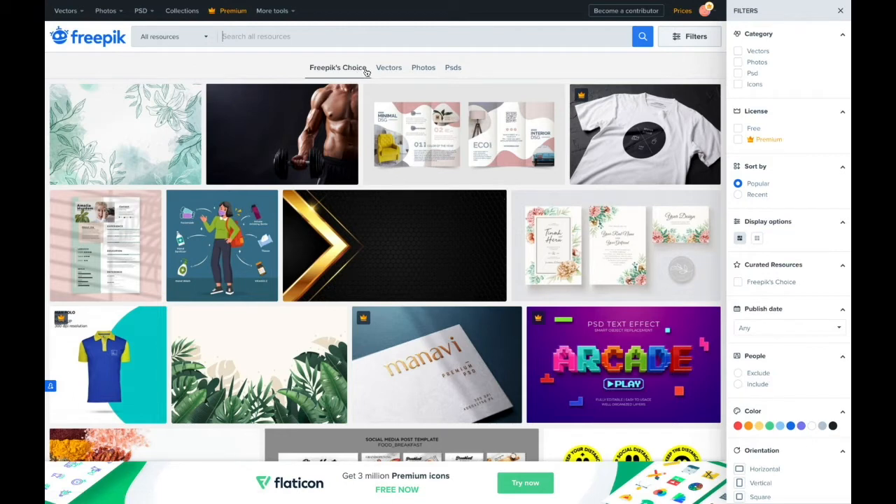
Step: Switch to Freepik, search the vectors for "fiber diet" and open the cannabis DNA round logo resource
{"action": "left_click", "coordinate": [388, 68]}
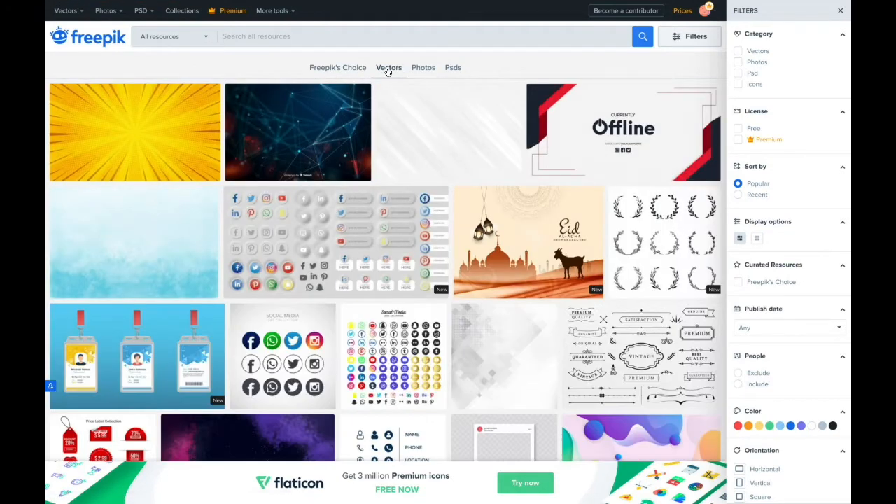
{"action": "left_click", "coordinate": [206, 40]}
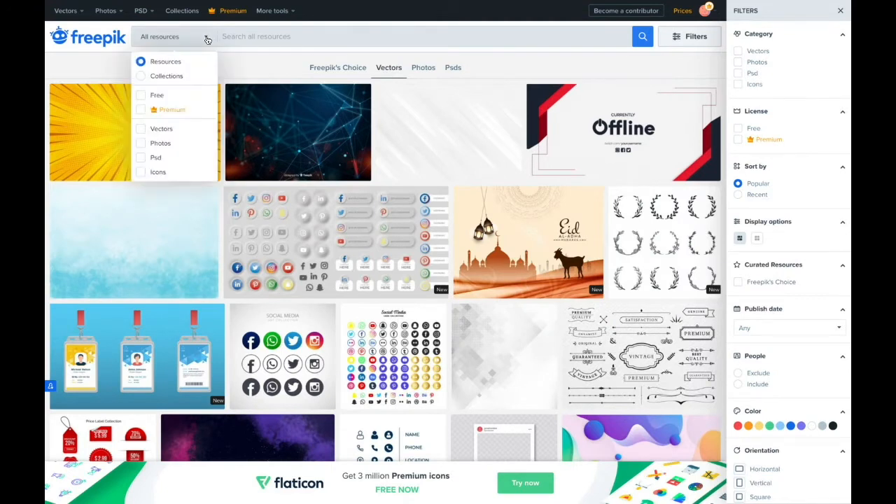
{"action": "left_click", "coordinate": [168, 132]}
{"action": "left_click", "coordinate": [256, 43]}
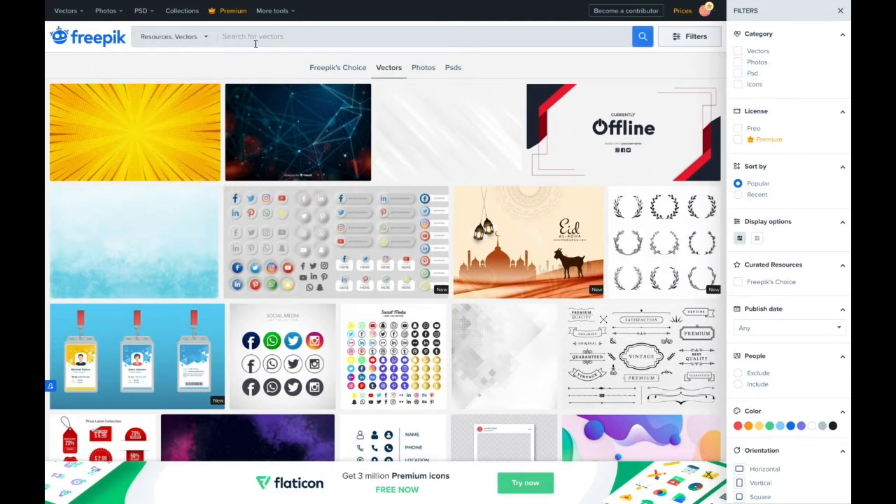
{"action": "type", "text": "fiber diet"}
{"action": "key", "text": "Return"}
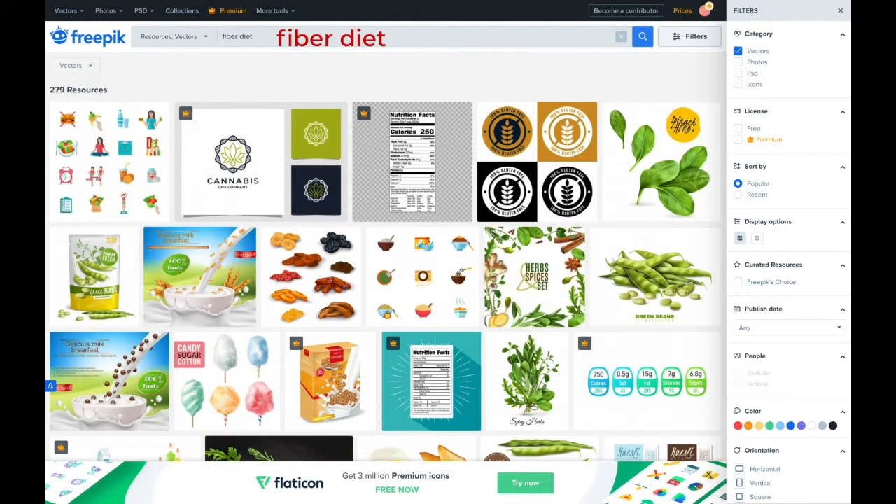
{"action": "scroll", "coordinate": [413, 196], "scroll_direction": "down", "scroll_amount": 1}
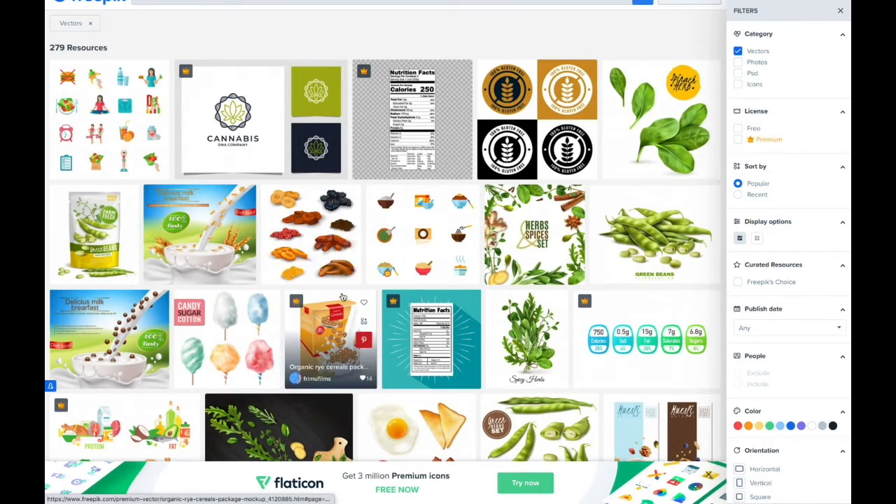
{"action": "left_click", "coordinate": [238, 122]}
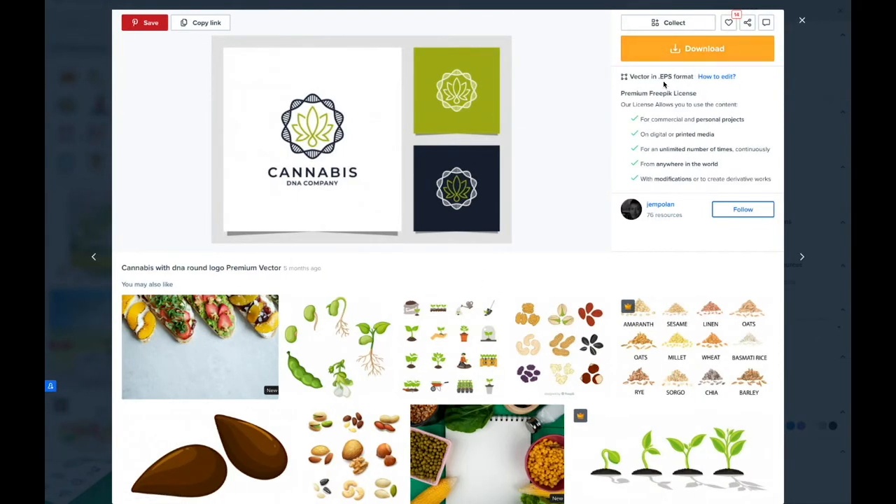
Step: Switch to Convertio's EPS to SVG converter and examine the vector formats available as the conversion source
{"action": "mouse_move", "coordinate": [260, 2]}
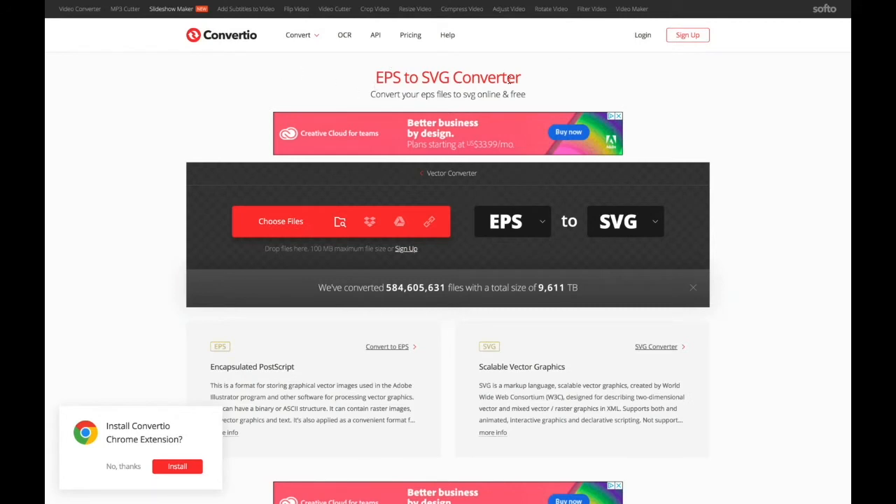
{"action": "left_click", "coordinate": [543, 222]}
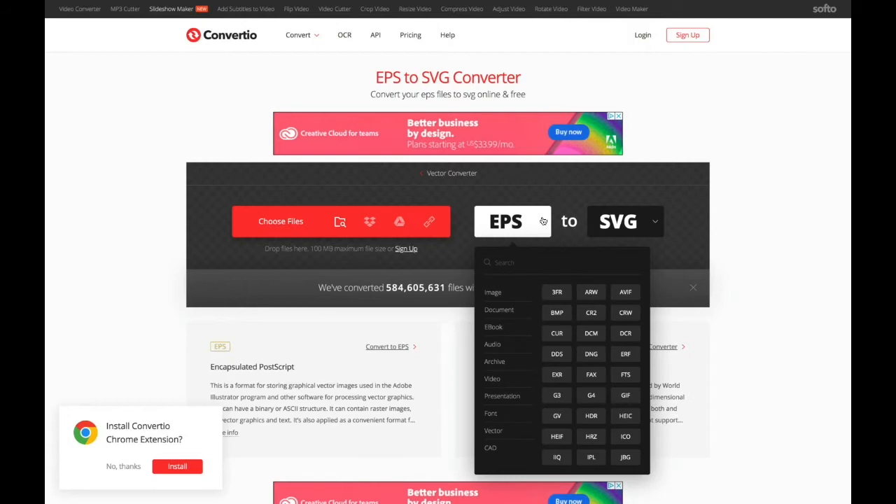
{"action": "mouse_move", "coordinate": [504, 433]}
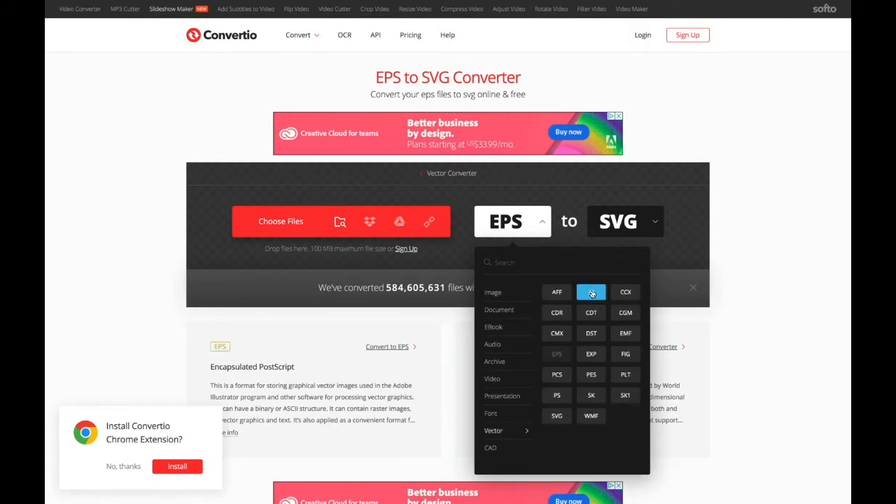
{"action": "left_click", "coordinate": [553, 175]}
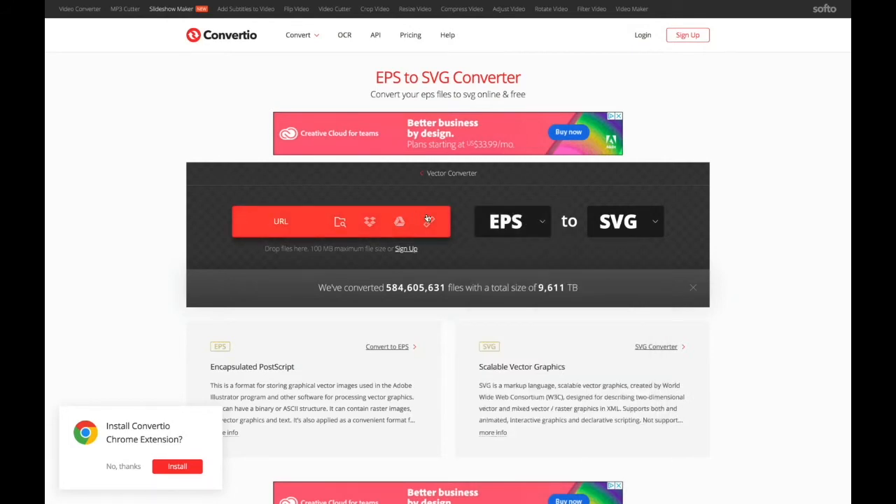
Step: Convert 14.eps from the downloaded cannabis logo folder to SVG and download the converted file
{"action": "left_click", "coordinate": [292, 222]}
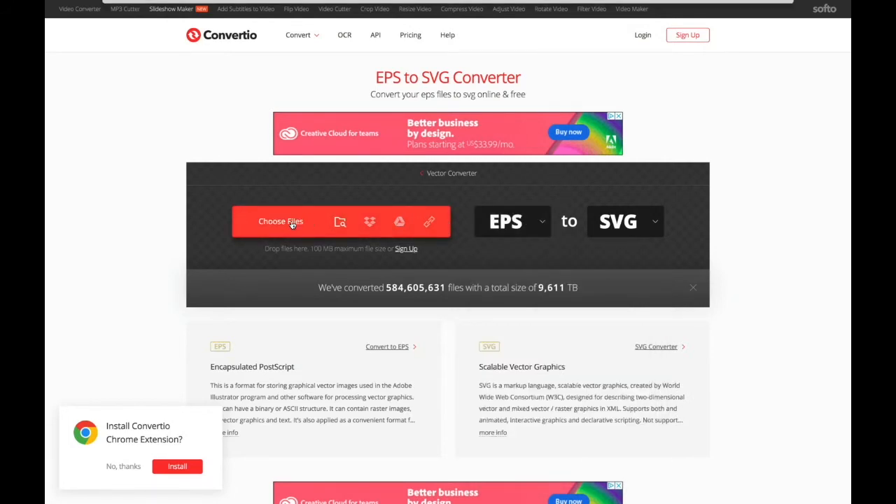
{"action": "left_click", "coordinate": [312, 35]}
{"action": "left_click", "coordinate": [376, 36]}
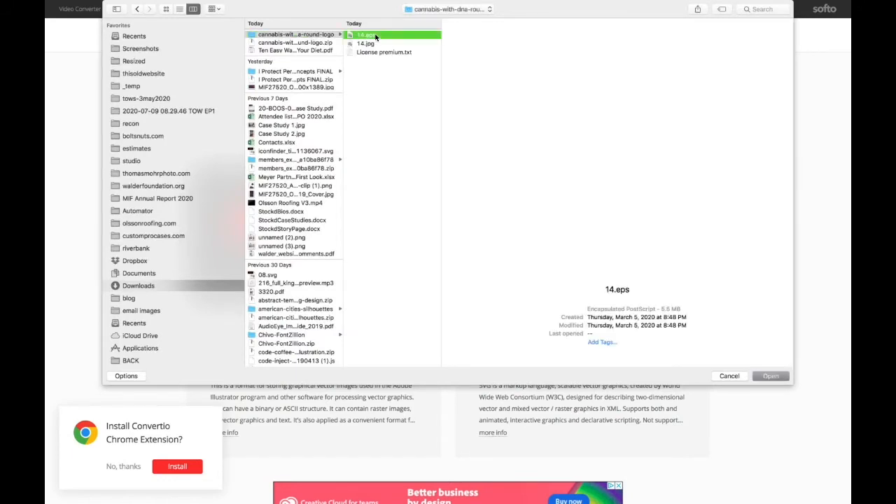
{"action": "left_click", "coordinate": [767, 377]}
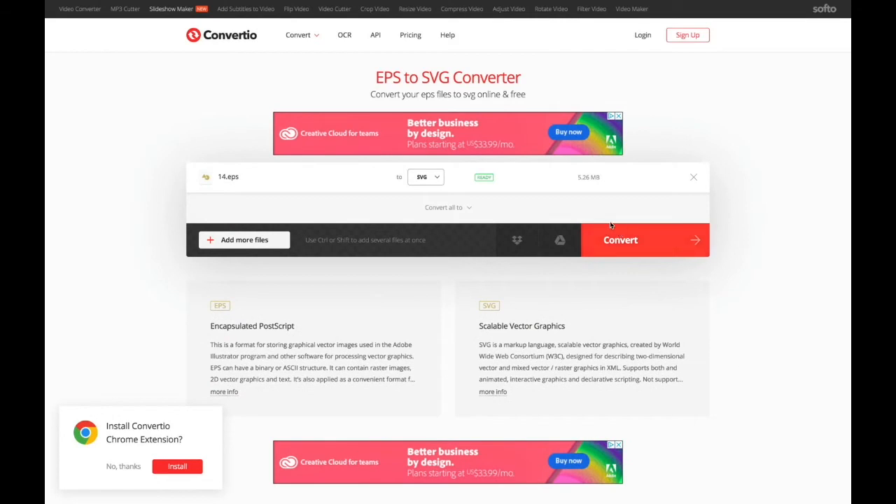
{"action": "left_click", "coordinate": [615, 242]}
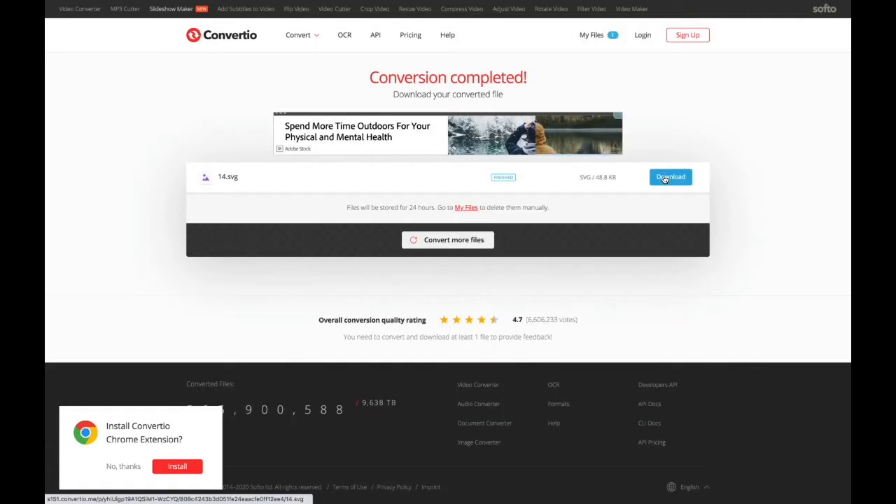
{"action": "left_click", "coordinate": [670, 176]}
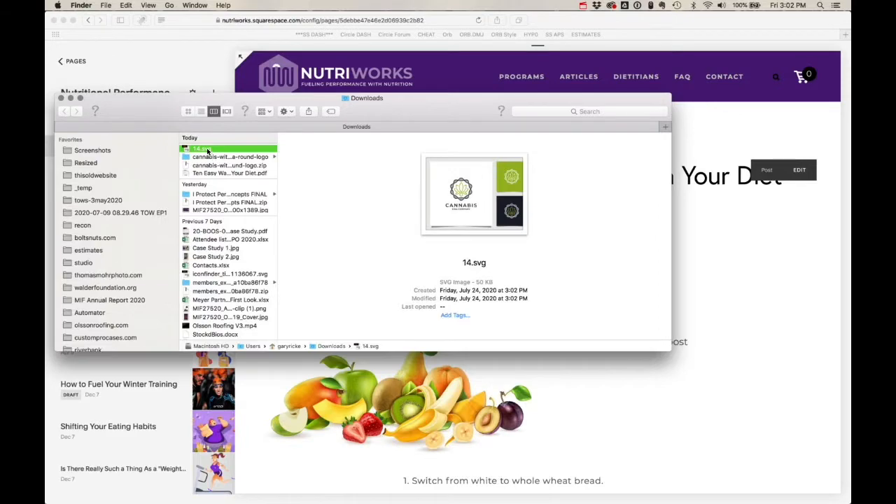
Step: Switch to Figma and look over the Logo Final 3 page and the existing artwork on the Blog Images page
{"action": "key", "text": "super+Tab"}
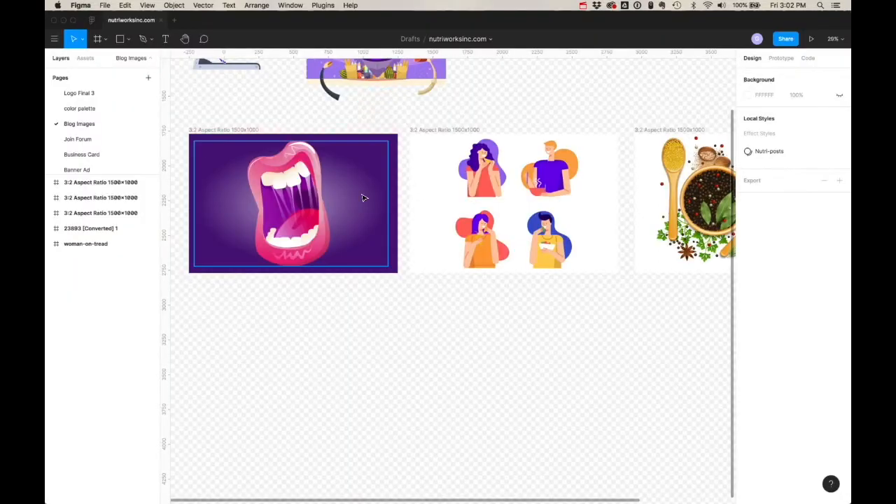
{"action": "left_click", "coordinate": [82, 95]}
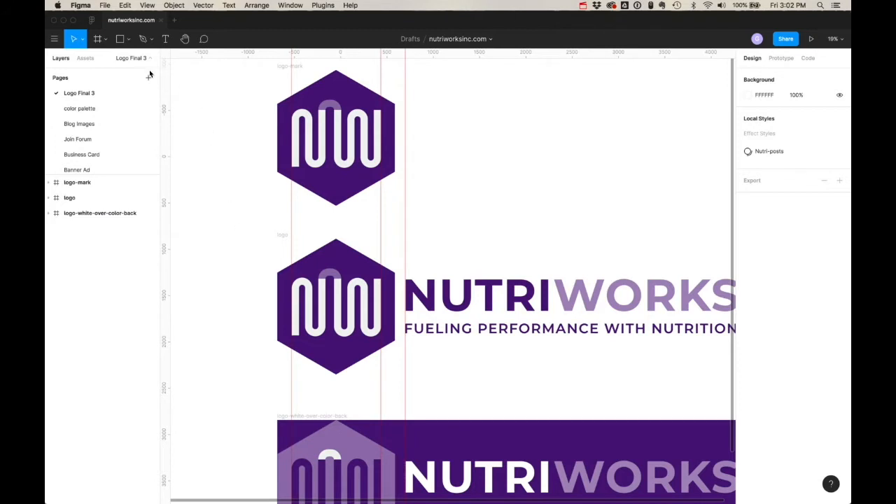
{"action": "left_click", "coordinate": [80, 124]}
{"action": "scroll", "coordinate": [320, 228], "scroll_direction": "up", "scroll_amount": 5}
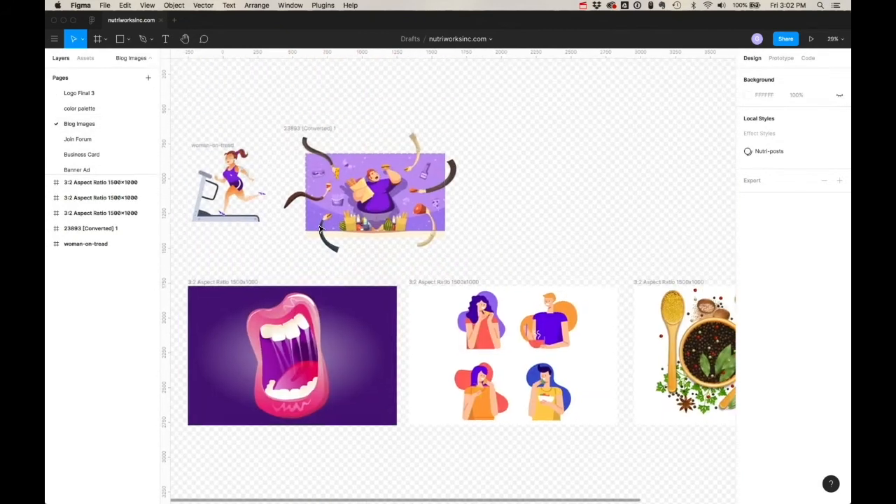
{"action": "scroll", "coordinate": [320, 229], "scroll_direction": "left", "scroll_amount": 5}
{"action": "scroll", "coordinate": [320, 229], "scroll_direction": "down", "scroll_amount": 6}
{"action": "scroll", "coordinate": [320, 229], "scroll_direction": "right", "scroll_amount": 4}
{"action": "scroll", "coordinate": [322, 231], "scroll_direction": "up", "scroll_amount": 4}
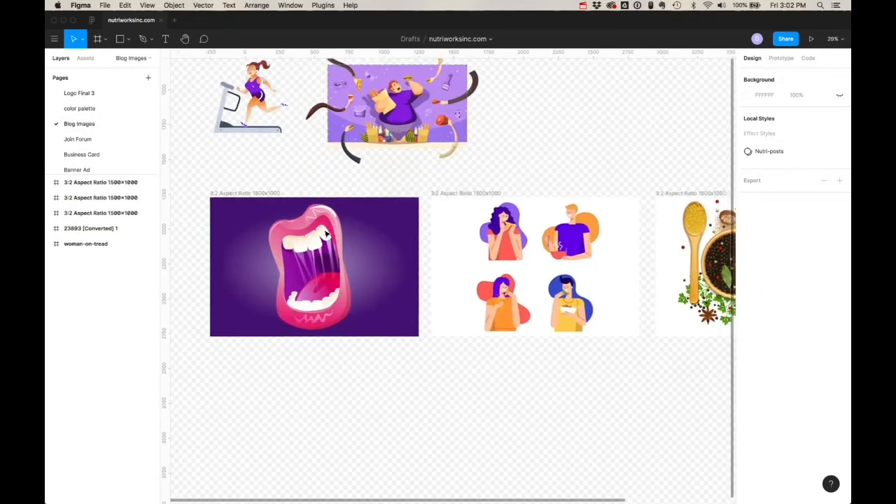
{"action": "scroll", "coordinate": [325, 234], "scroll_direction": "right", "scroll_amount": 2}
Step: Import 14.svg from the Downloads folder onto the Blog Images page and place it to the right of the existing artwork
{"action": "key", "text": "super+Tab"}
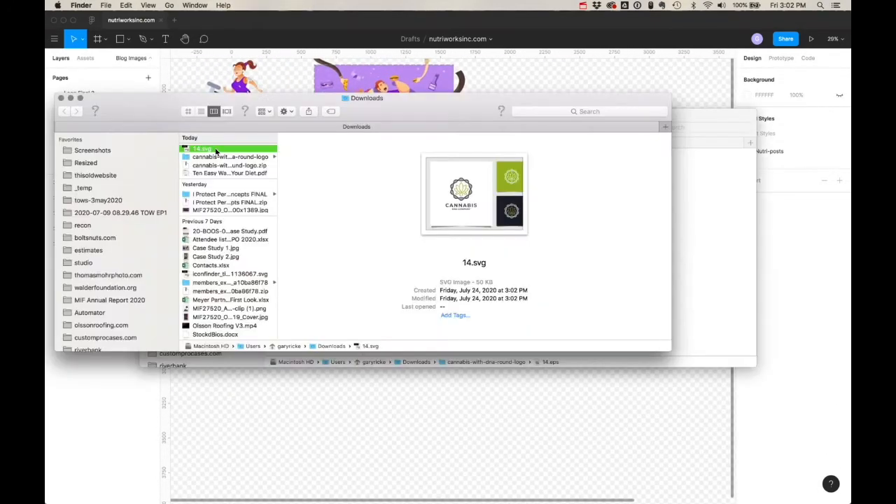
{"action": "left_click_drag", "start_coordinate": [212, 148], "coordinate": [380, 418]}
{"action": "left_click", "coordinate": [380, 418]}
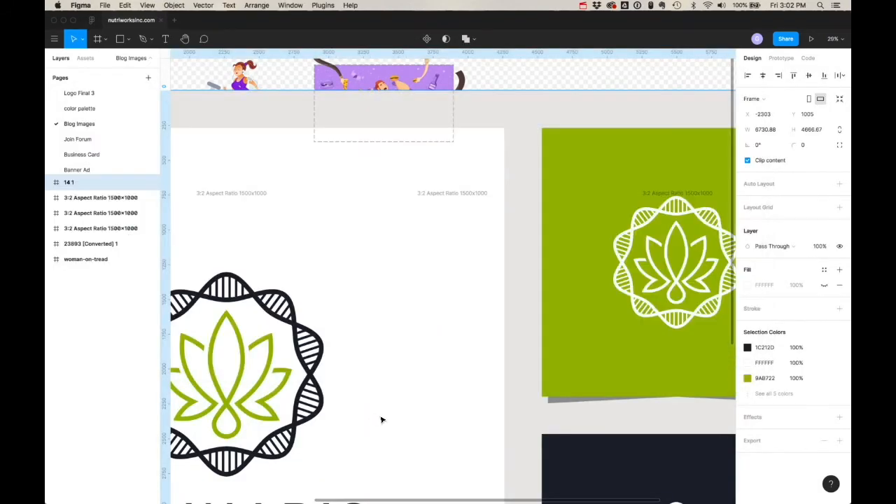
{"action": "scroll", "coordinate": [381, 419], "scroll_direction": "down", "scroll_amount": 5}
{"action": "left_click_drag", "start_coordinate": [386, 410], "coordinate": [615, 350]}
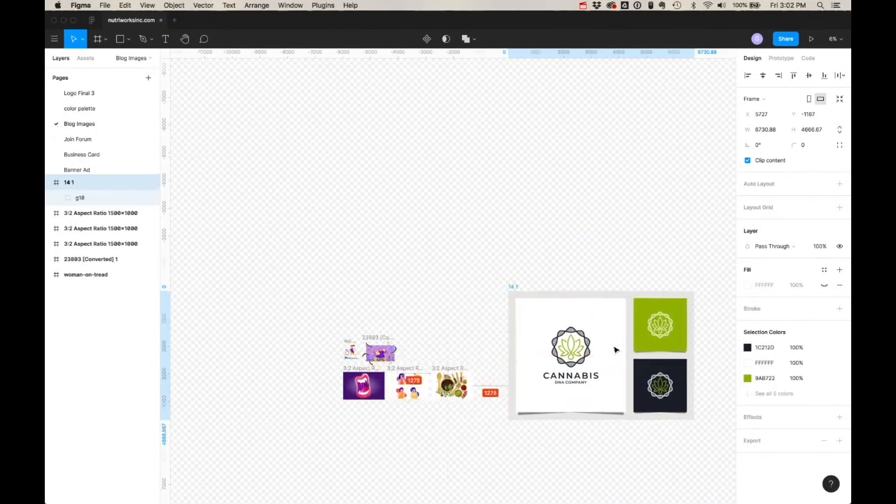
Step: Identify the DNA ring layer g54 and the leaf layer g50 of the main logo by toggling their visibility
{"action": "scroll", "coordinate": [615, 349], "scroll_direction": "up", "scroll_amount": 5}
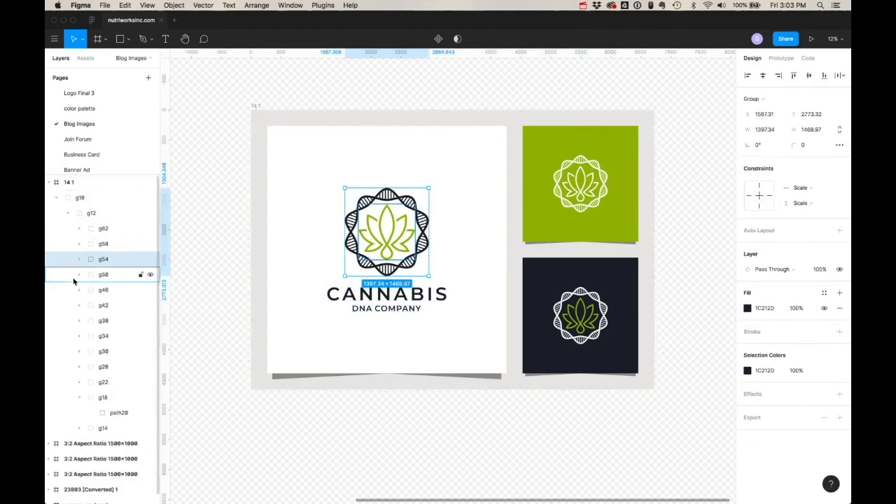
{"action": "left_click", "coordinate": [149, 259]}
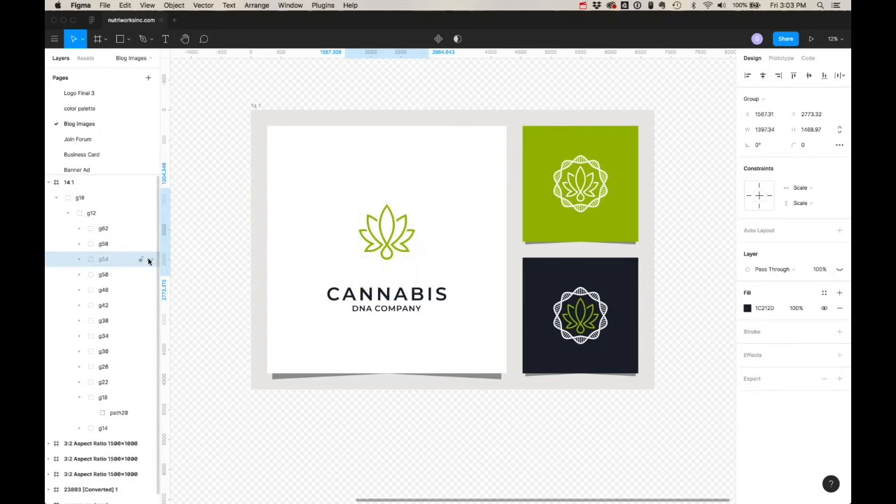
{"action": "left_click", "coordinate": [149, 260]}
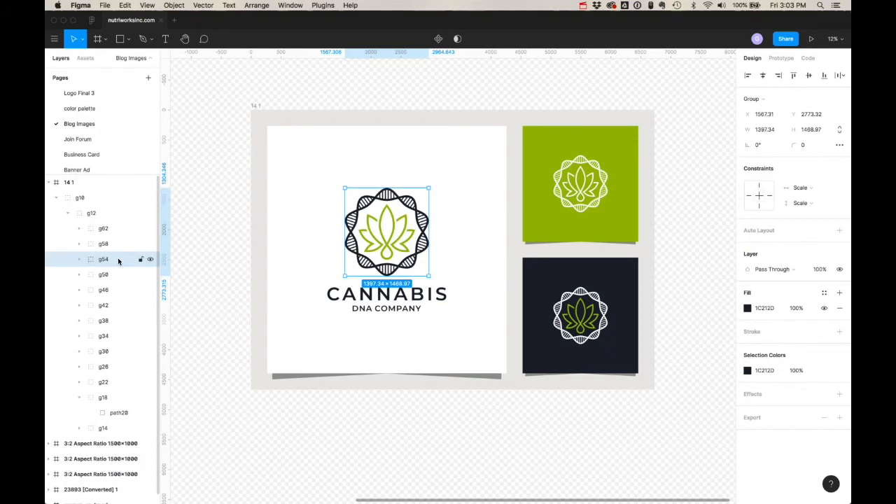
{"action": "left_click", "coordinate": [408, 232], "text": "shift"}
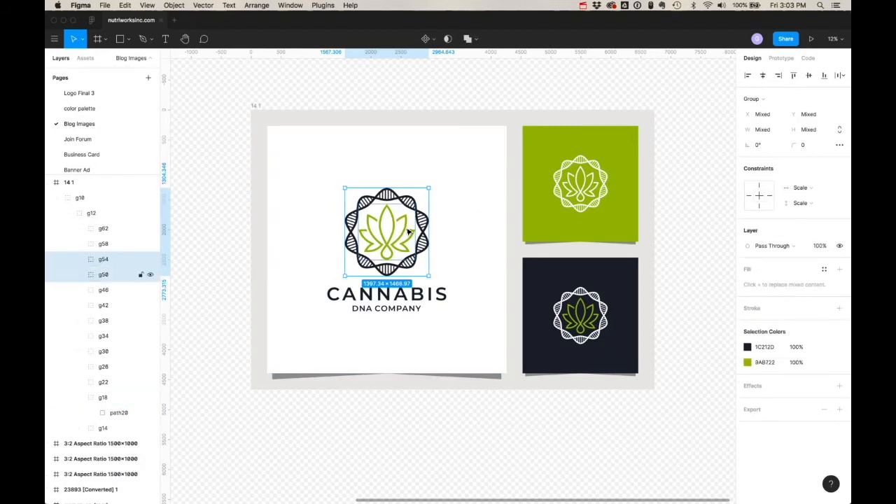
{"action": "left_click", "coordinate": [149, 277]}
{"action": "left_click", "coordinate": [150, 277]}
{"action": "left_click", "coordinate": [150, 260]}
{"action": "left_click", "coordinate": [150, 260]}
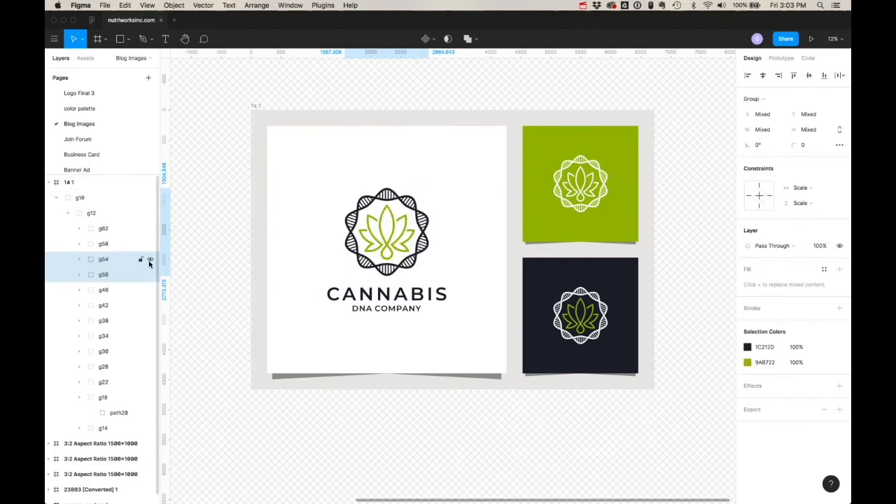
Step: Duplicate layers g54 and g50 onto the empty canvas below frame 14 1, and move that frame farther up and right
{"action": "left_click", "coordinate": [124, 265]}
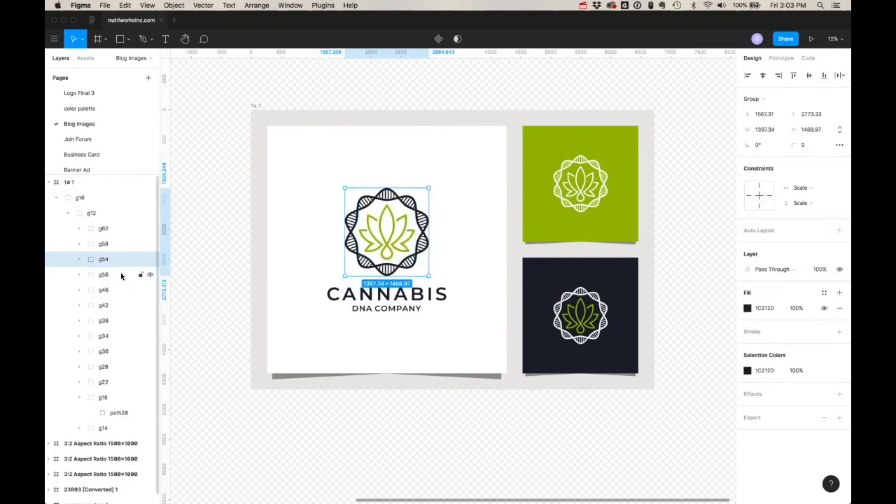
{"action": "left_click", "coordinate": [120, 275], "text": "shift"}
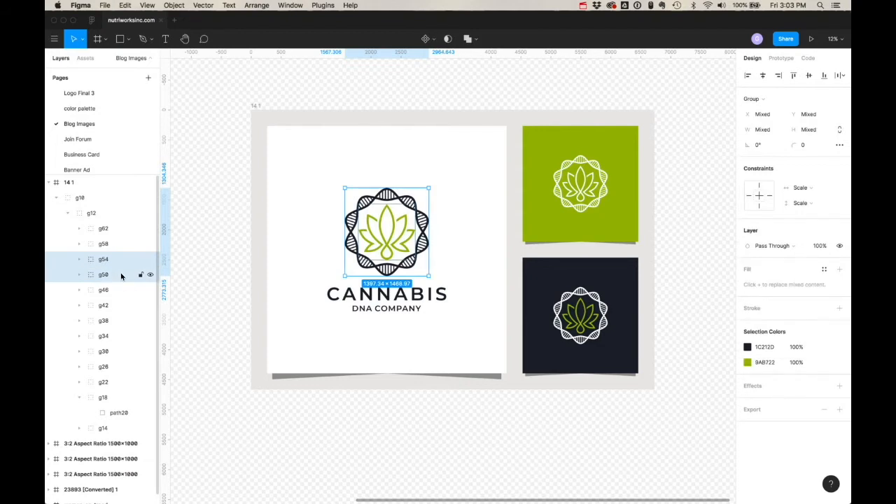
{"action": "scroll", "coordinate": [386, 194], "scroll_direction": "left", "scroll_amount": 3}
{"action": "scroll", "coordinate": [386, 193], "scroll_direction": "down", "scroll_amount": 5}
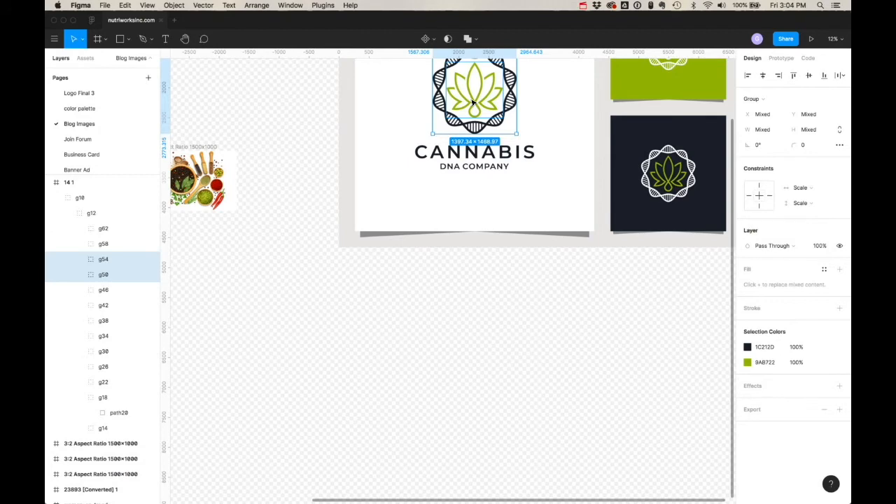
{"action": "left_click_drag", "start_coordinate": [473, 103], "coordinate": [300, 377]}
{"action": "scroll", "coordinate": [434, 360], "scroll_direction": "left", "scroll_amount": 1}
{"action": "scroll", "coordinate": [434, 359], "scroll_direction": "down", "scroll_amount": 1}
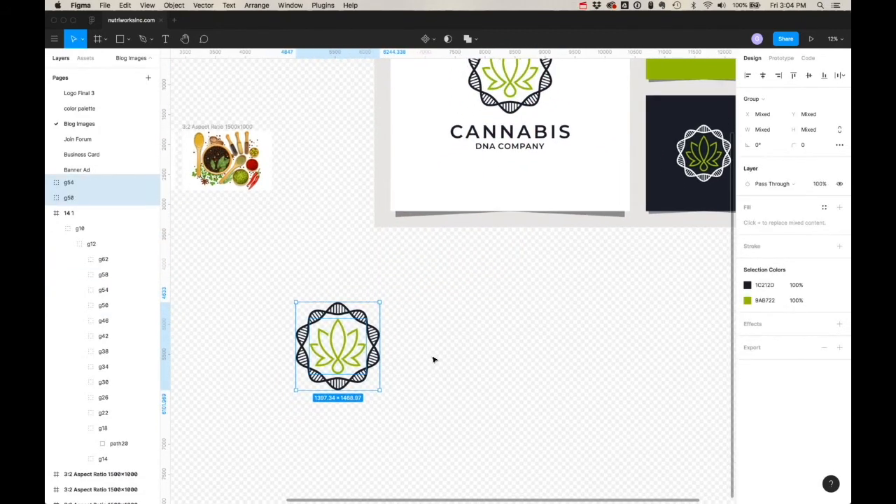
{"action": "scroll", "coordinate": [434, 360], "scroll_direction": "down", "scroll_amount": 5}
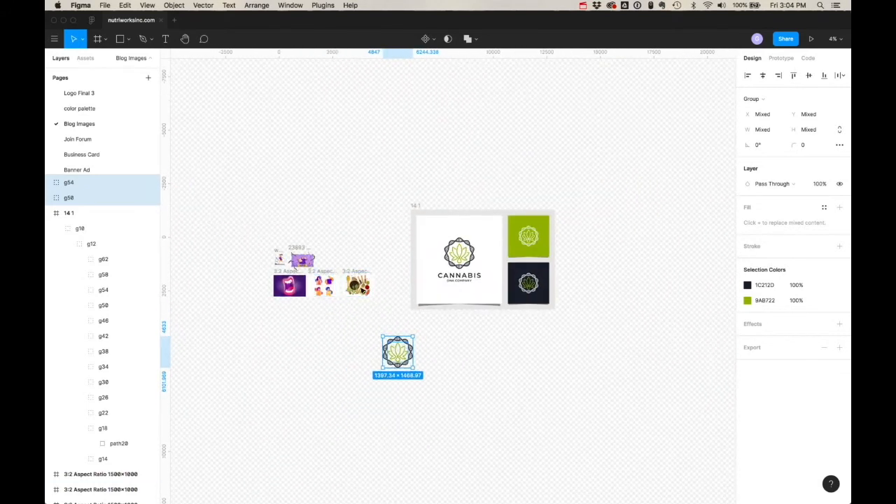
{"action": "left_click_drag", "start_coordinate": [466, 150], "coordinate": [588, 106]}
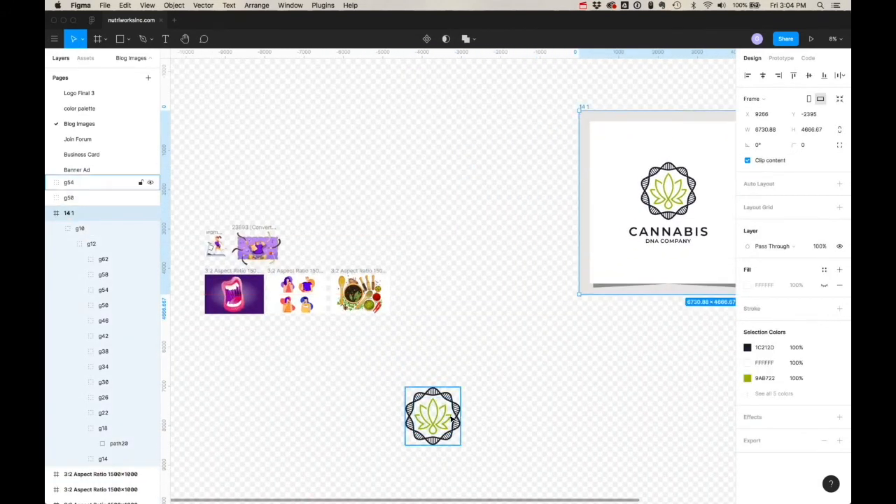
Step: Group the copied g54 and g50 layers and rename the group "fiber image"
{"action": "left_click", "coordinate": [431, 395]}
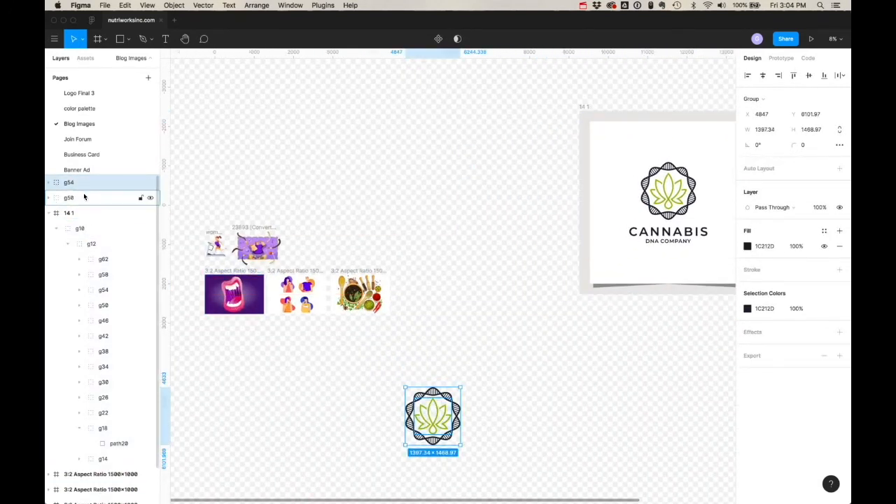
{"action": "left_click", "coordinate": [84, 197], "text": "shift"}
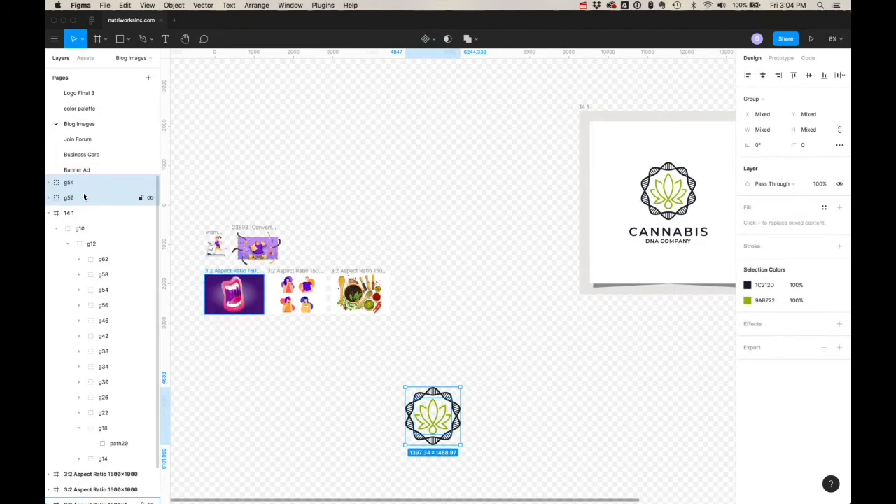
{"action": "right_click", "coordinate": [84, 197]}
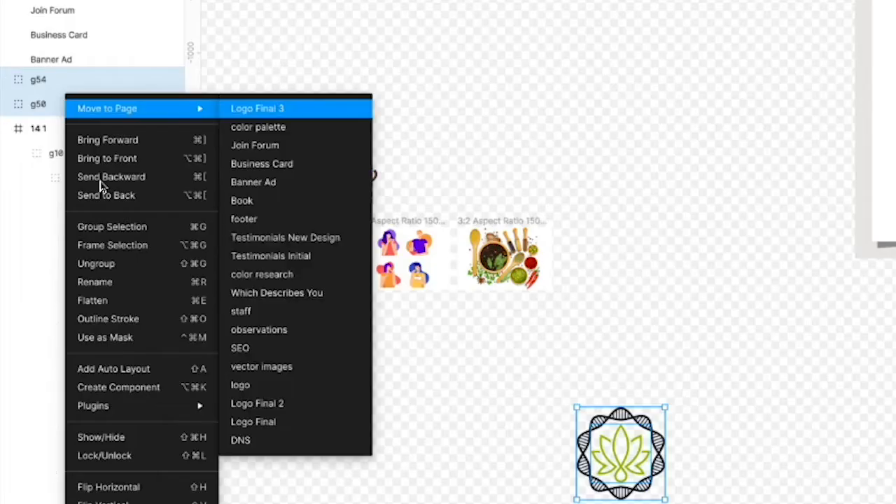
{"action": "left_click", "coordinate": [118, 235]}
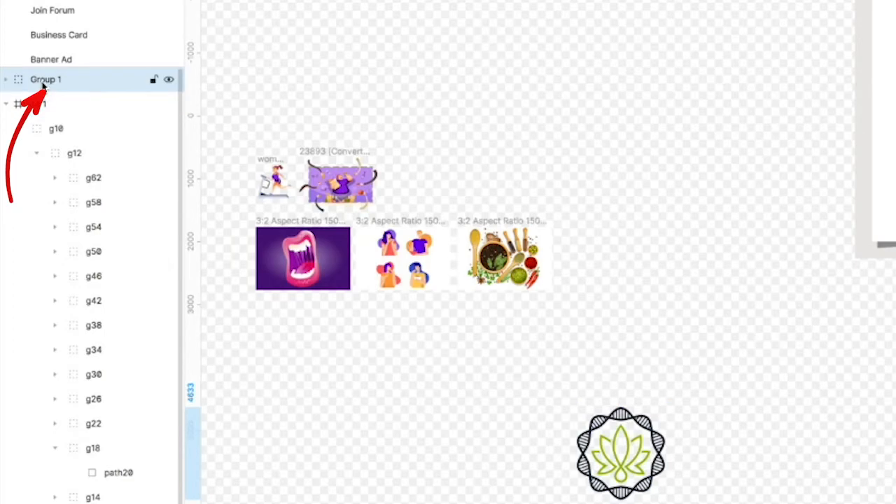
{"action": "double_click", "coordinate": [42, 80]}
{"action": "key", "text": "BackSpace"}
{"action": "type", "text": "fiber imag"}
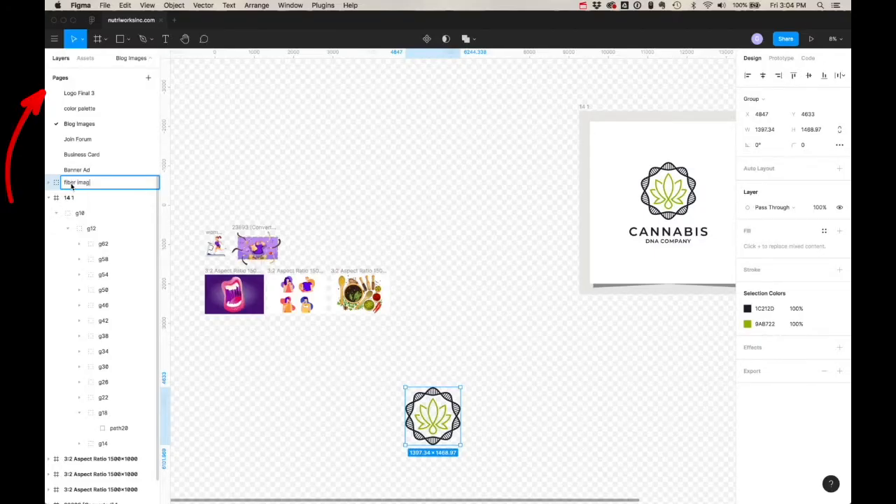
{"action": "type", "text": "e"}
{"action": "key", "text": "Return"}
Step: Move the fiber image group beneath the row of 3:2 frames, and check the dimensions of the spices and people frames
{"action": "left_click_drag", "start_coordinate": [432, 417], "coordinate": [311, 360]}
{"action": "scroll", "coordinate": [329, 322], "scroll_direction": "up", "scroll_amount": 5}
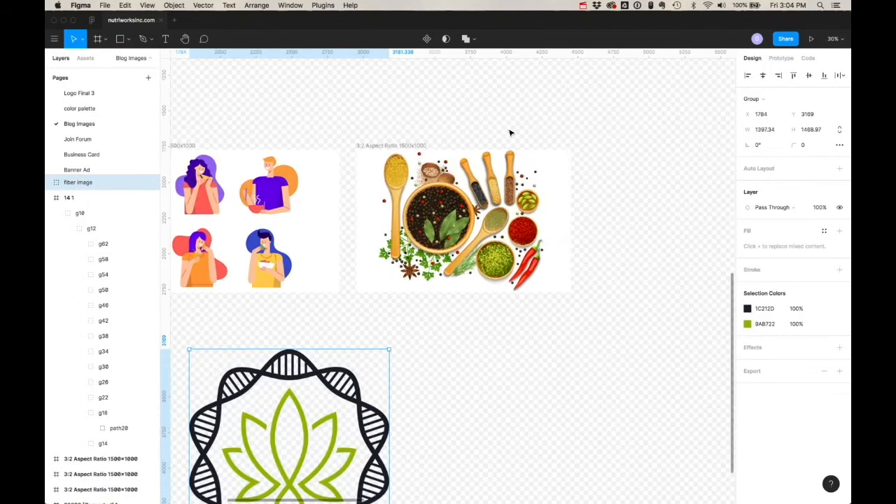
{"action": "left_click", "coordinate": [388, 149]}
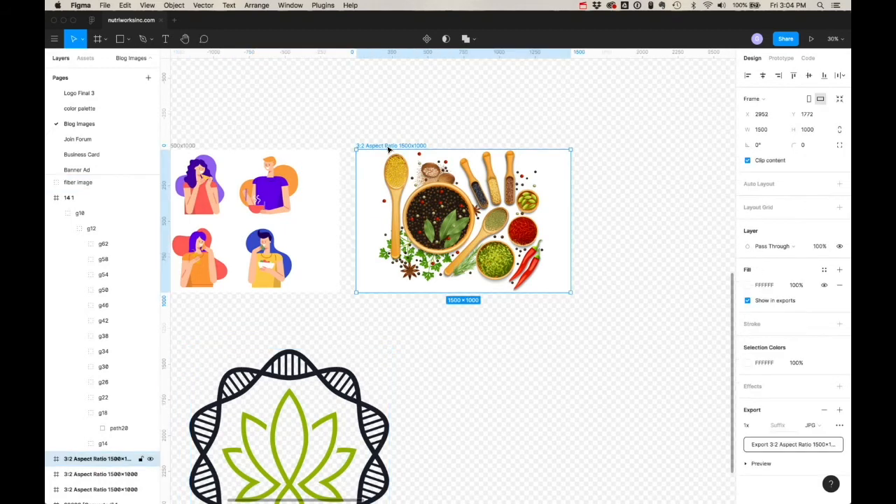
{"action": "left_click", "coordinate": [182, 146]}
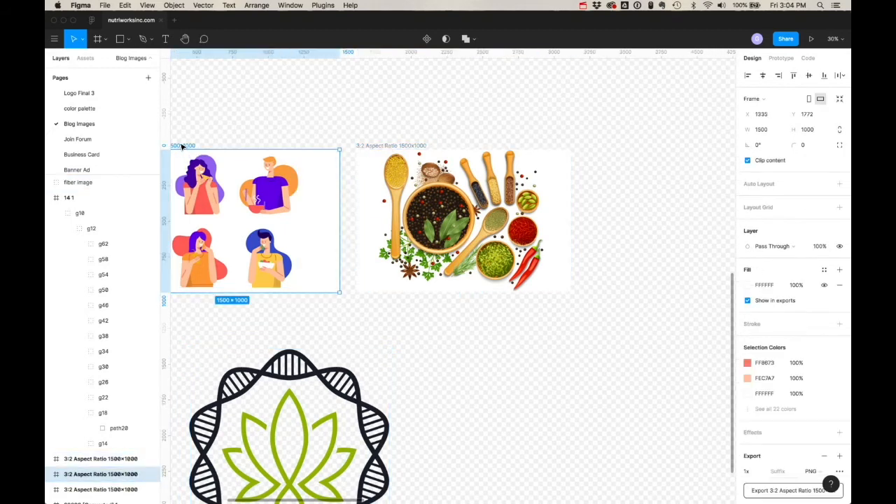
Step: Move the fiber image group farther left to clear the space beneath the spices frame
{"action": "left_click", "coordinate": [48, 198]}
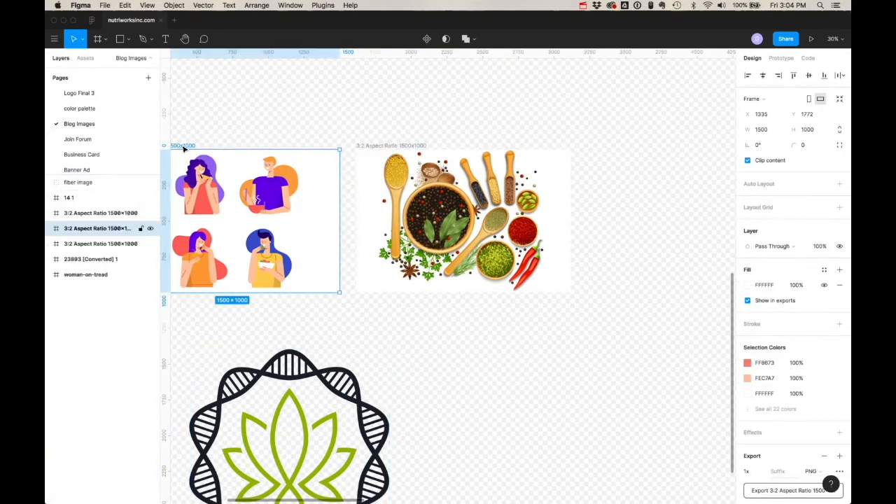
{"action": "left_click", "coordinate": [114, 213]}
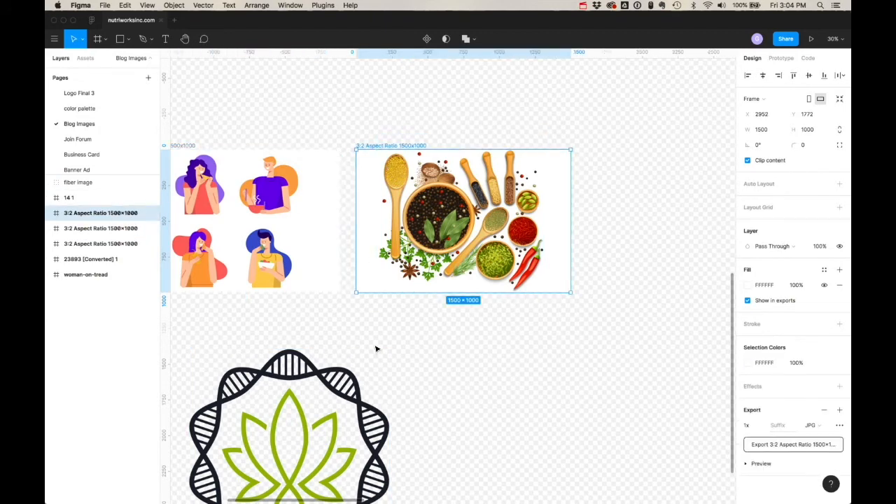
{"action": "scroll", "coordinate": [376, 348], "scroll_direction": "left", "scroll_amount": 3}
{"action": "scroll", "coordinate": [375, 347], "scroll_direction": "down", "scroll_amount": 2}
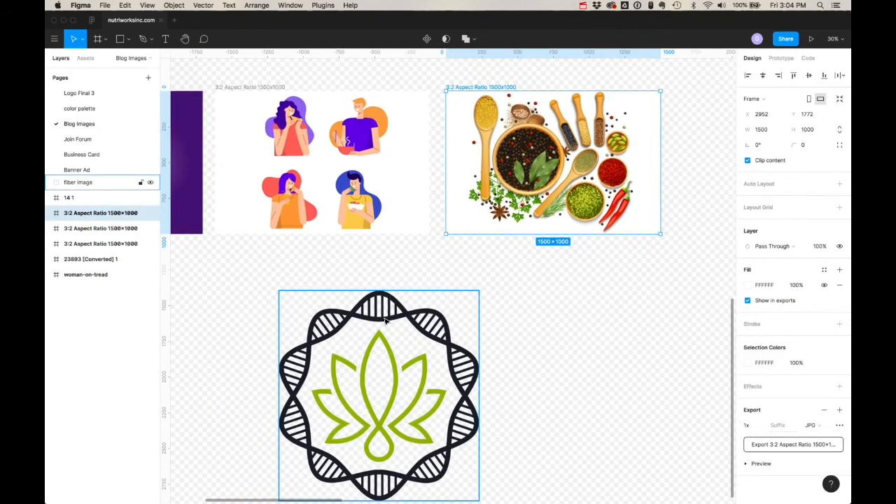
{"action": "left_click_drag", "start_coordinate": [385, 321], "coordinate": [280, 315]}
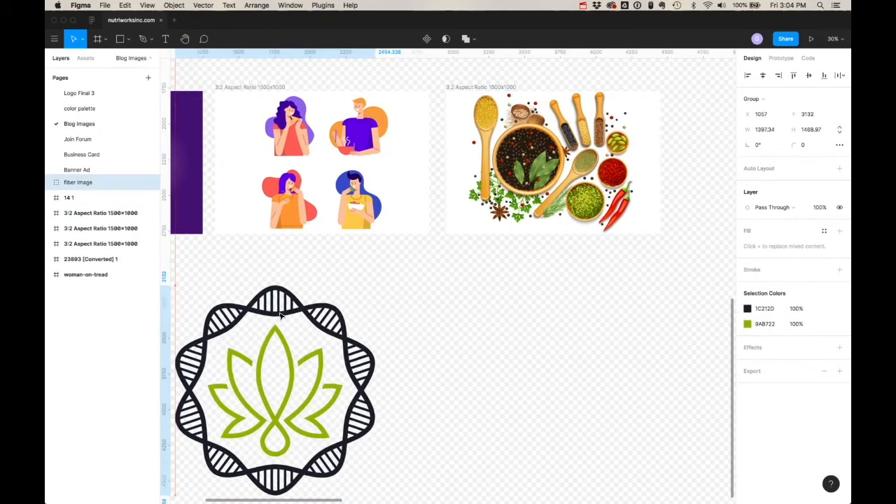
Step: Duplicate the spices 3:2 frame directly below the original and delete the herbs 1 image from the copy
{"action": "left_click", "coordinate": [468, 89]}
{"action": "left_click_drag", "start_coordinate": [468, 88], "coordinate": [488, 313]}
{"action": "left_click", "coordinate": [51, 212]}
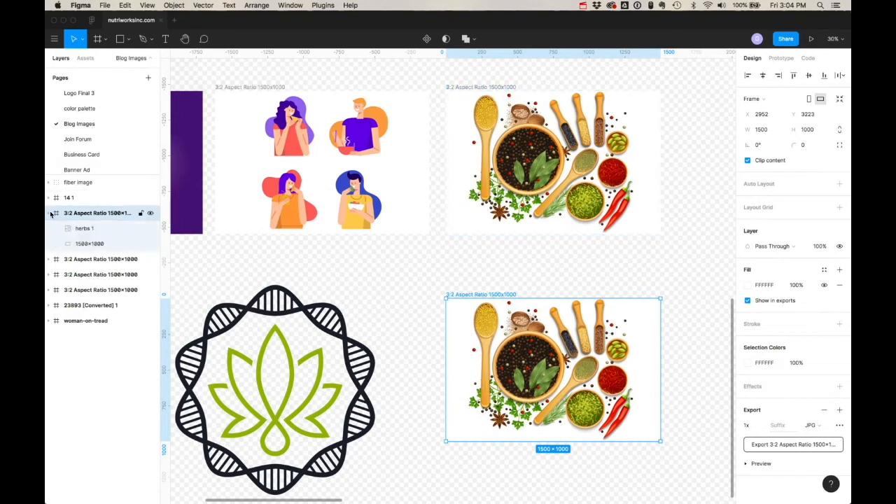
{"action": "left_click", "coordinate": [89, 234]}
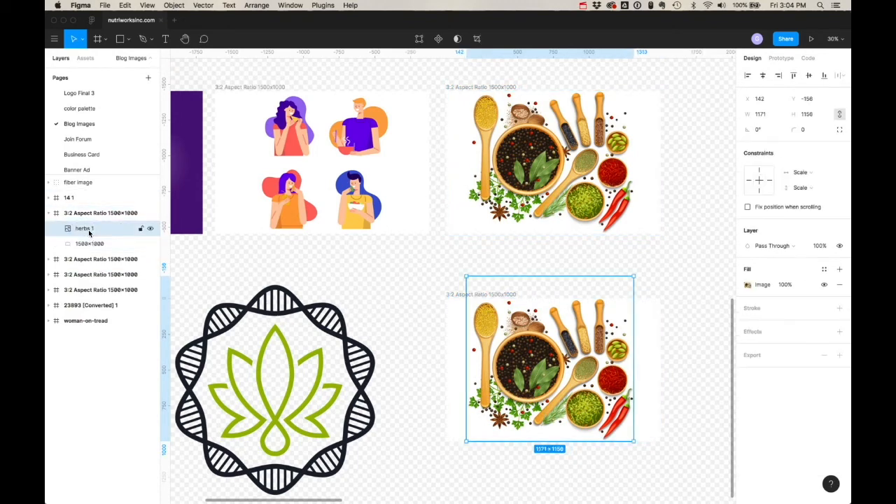
{"action": "key", "text": "Delete"}
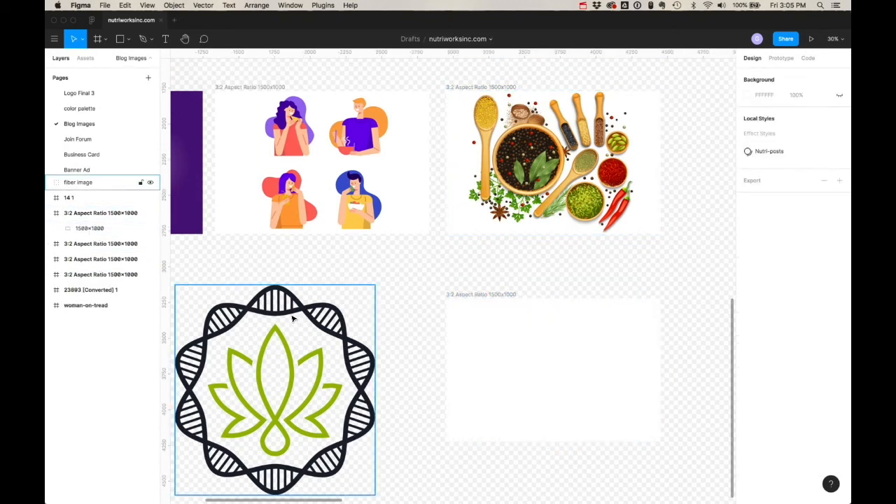
Step: Place the fiber image group in the emptied 3:2 frame, scale it to about 886 × 931, and center it there
{"action": "left_click_drag", "start_coordinate": [284, 313], "coordinate": [564, 318]}
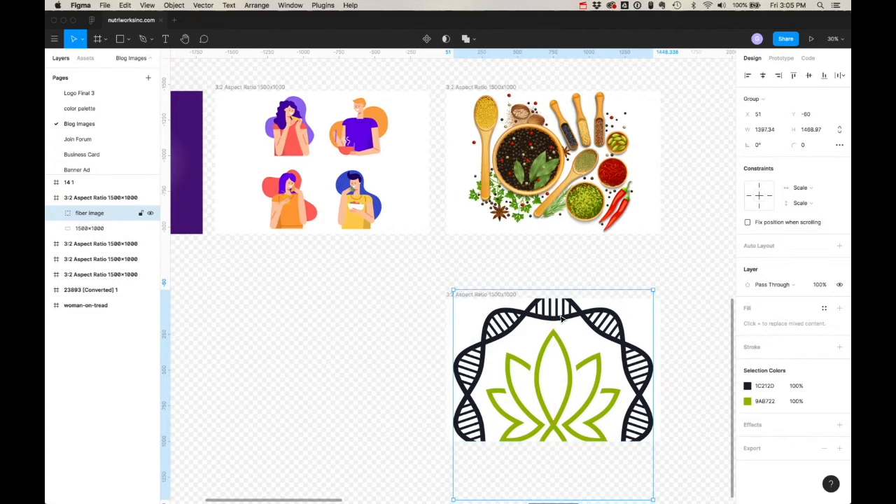
{"action": "scroll", "coordinate": [644, 344], "scroll_direction": "down", "scroll_amount": 5}
{"action": "left_click_drag", "start_coordinate": [644, 344], "coordinate": [574, 273]}
{"action": "left_click_drag", "start_coordinate": [508, 202], "coordinate": [543, 214]}
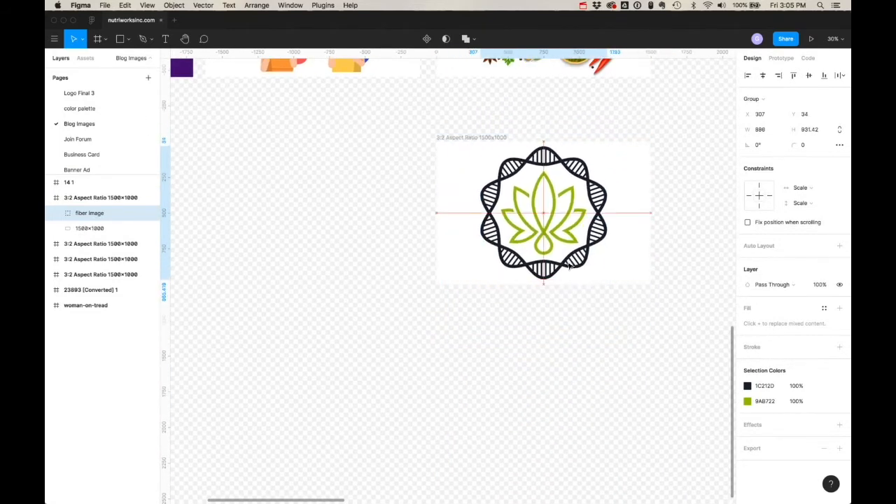
{"action": "left_click", "coordinate": [809, 75]}
{"action": "scroll", "coordinate": [626, 244], "scroll_direction": "up", "scroll_amount": 3}
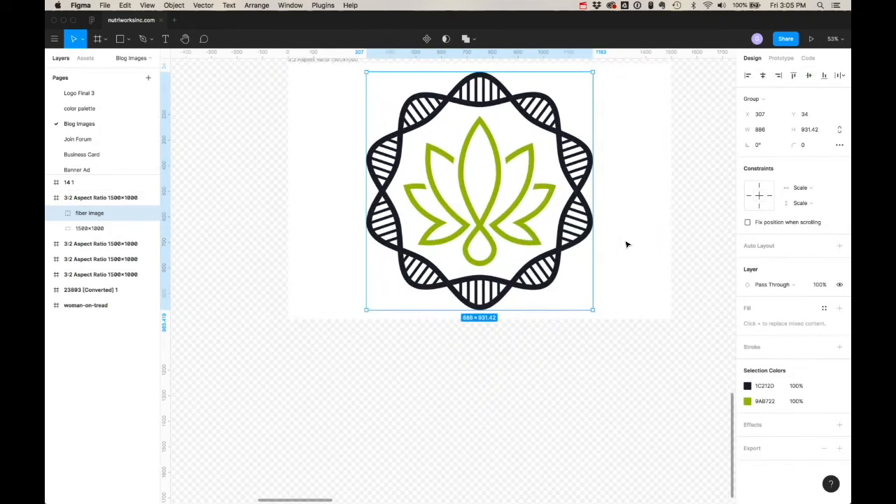
Step: Copy the whole swatch group, Group 6, from the color palette page
{"action": "scroll", "coordinate": [626, 243], "scroll_direction": "down", "scroll_amount": 10}
{"action": "scroll", "coordinate": [626, 242], "scroll_direction": "up", "scroll_amount": 3}
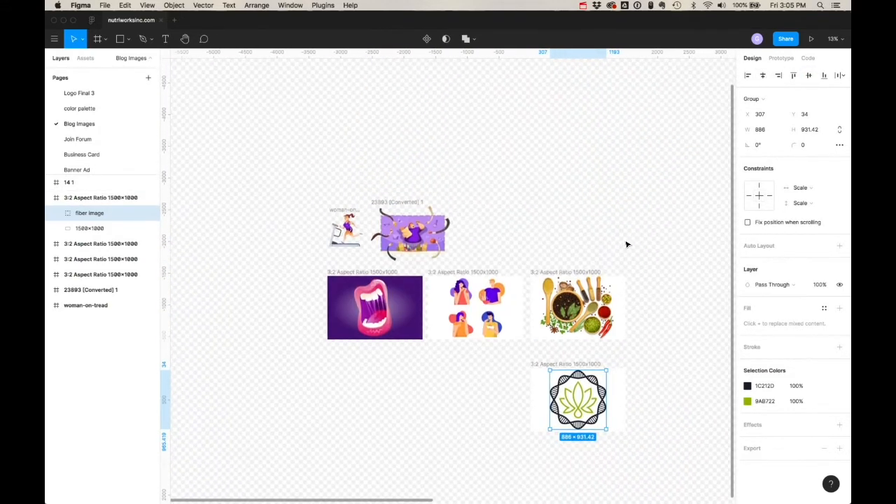
{"action": "scroll", "coordinate": [626, 242], "scroll_direction": "down", "scroll_amount": 3}
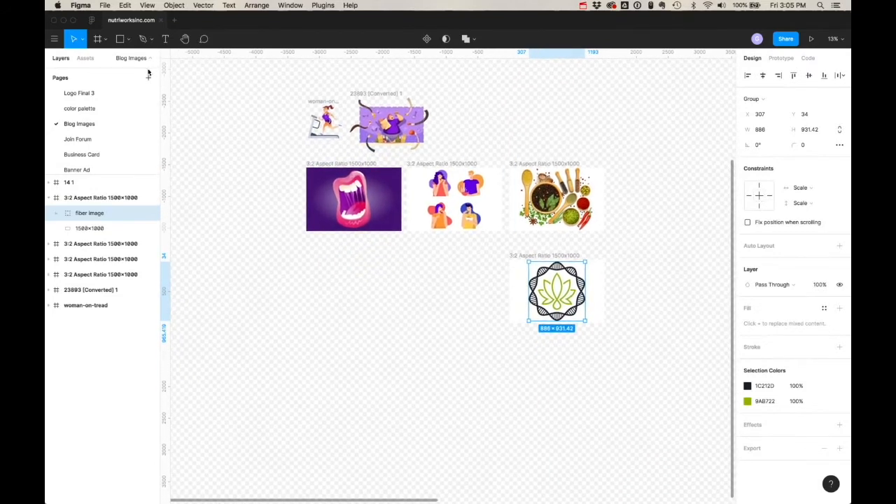
{"action": "left_click", "coordinate": [84, 108]}
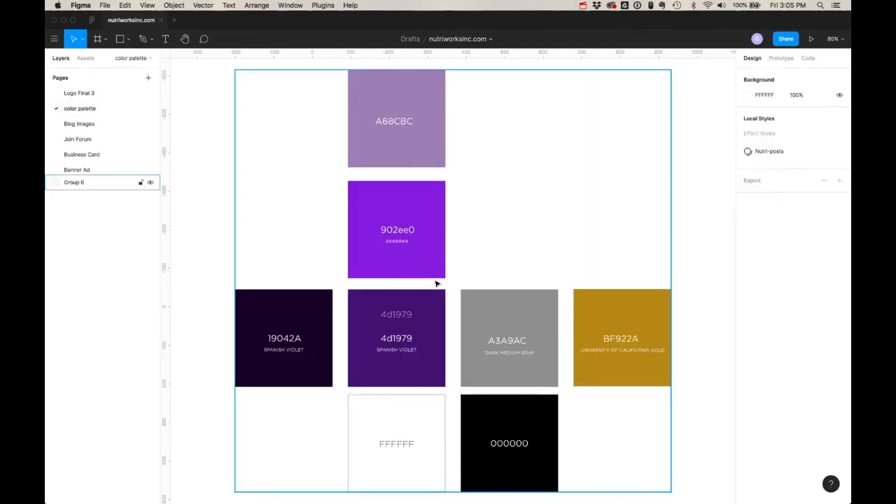
{"action": "left_click", "coordinate": [430, 151]}
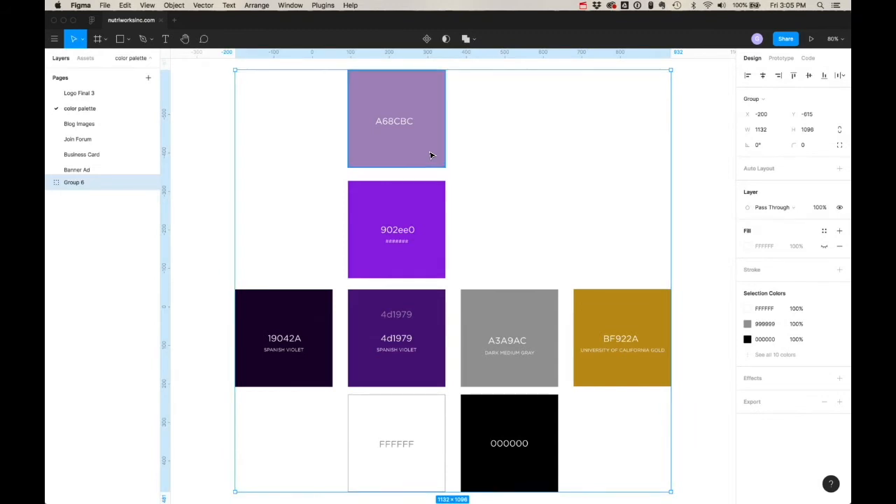
Step: Return to the Blog Images page and delete the source logo frame 14 1
{"action": "left_click", "coordinate": [85, 125]}
{"action": "scroll", "coordinate": [588, 311], "scroll_direction": "right", "scroll_amount": 5}
{"action": "scroll", "coordinate": [588, 311], "scroll_direction": "right", "scroll_amount": 6}
{"action": "scroll", "coordinate": [632, 206], "scroll_direction": "up", "scroll_amount": 5}
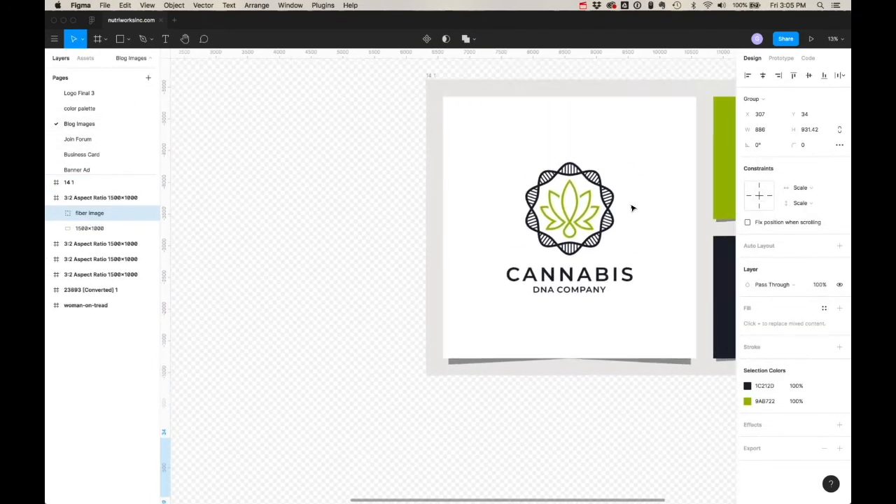
{"action": "left_click", "coordinate": [310, 196]}
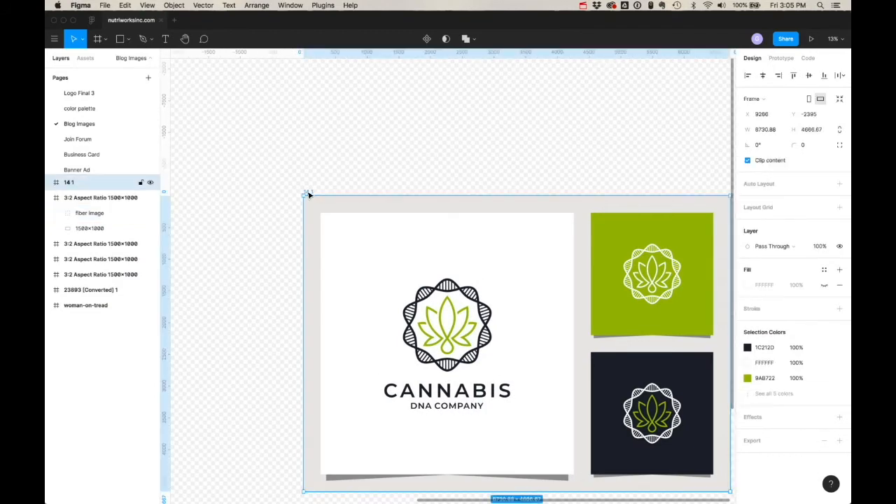
{"action": "key", "text": "Delete"}
{"action": "key", "text": "shift+1"}
{"action": "scroll", "coordinate": [528, 288], "scroll_direction": "down", "scroll_amount": 2}
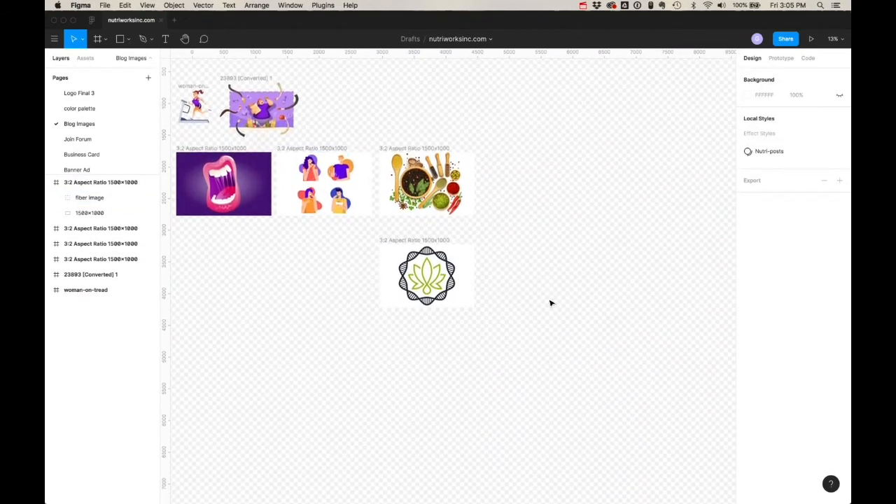
Step: Paste the swatch group onto the Blog Images page and place it just right of the fiber image frame
{"action": "key", "text": "super+v"}
{"action": "left_click_drag", "start_coordinate": [469, 294], "coordinate": [536, 294]}
{"action": "scroll", "coordinate": [515, 286], "scroll_direction": "up", "scroll_amount": 6, "text": "super"}
{"action": "scroll", "coordinate": [546, 231], "scroll_direction": "down", "scroll_amount": 1}
{"action": "scroll", "coordinate": [546, 231], "scroll_direction": "right", "scroll_amount": 1}
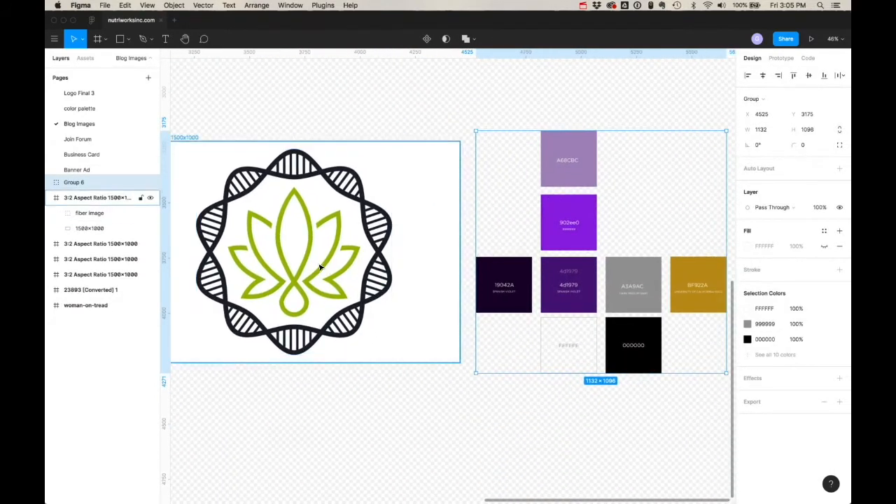
{"action": "left_click", "coordinate": [319, 268]}
{"action": "left_click", "coordinate": [450, 82]}
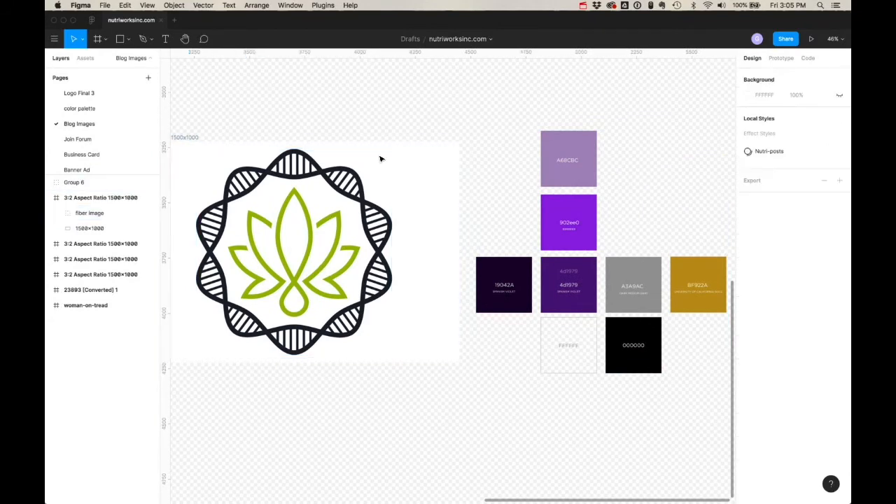
Step: Recolor the fiber image's green leaves by sampling the bright purple 902EE0 swatch
{"action": "left_click", "coordinate": [319, 238]}
{"action": "left_click", "coordinate": [569, 285], "text": "shift"}
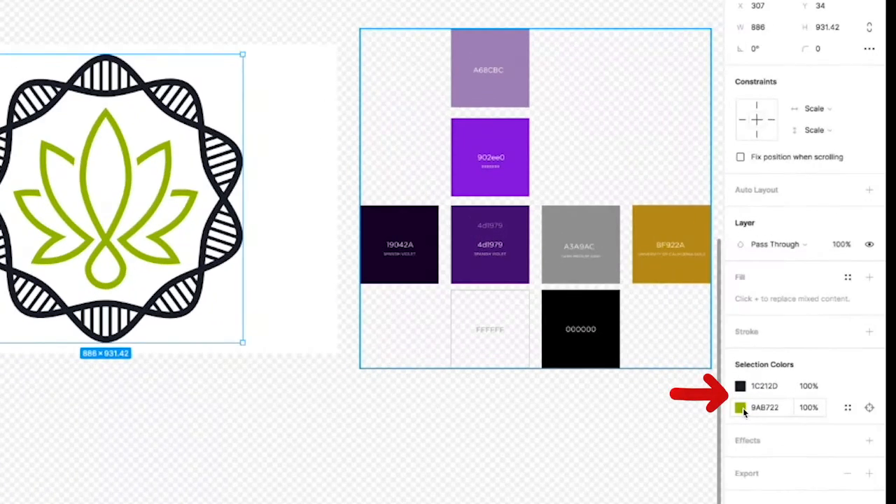
{"action": "left_click", "coordinate": [748, 402]}
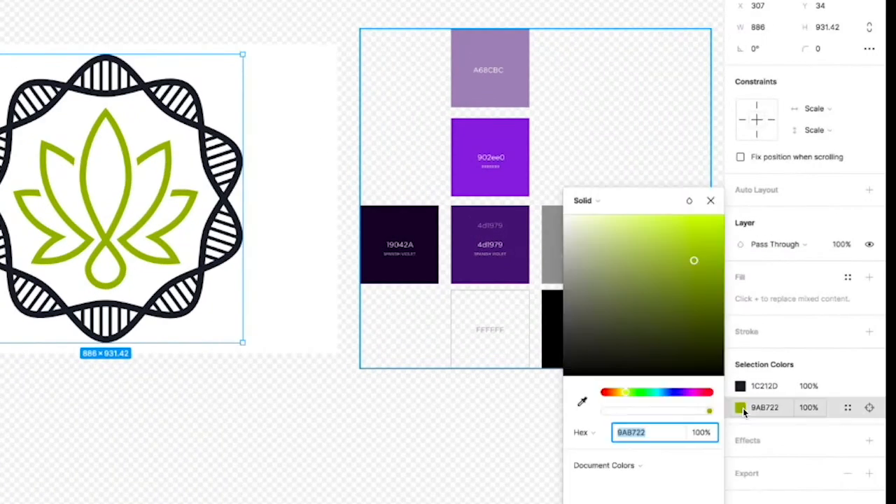
{"action": "left_click", "coordinate": [581, 401]}
{"action": "left_click", "coordinate": [515, 185]}
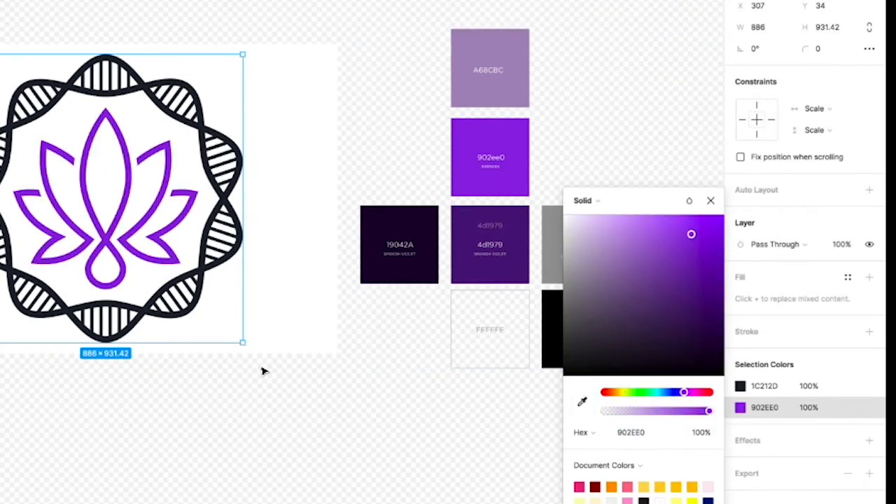
Step: Recolor the fiber image's dark DNA ring to 999999 by sampling the palette's gray swatch
{"action": "left_click", "coordinate": [740, 387]}
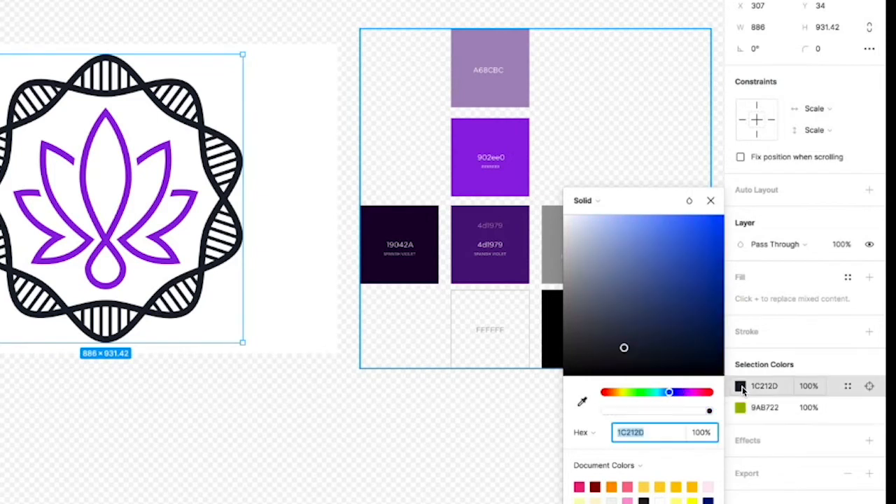
{"action": "left_click", "coordinate": [583, 403]}
{"action": "left_click", "coordinate": [548, 238]}
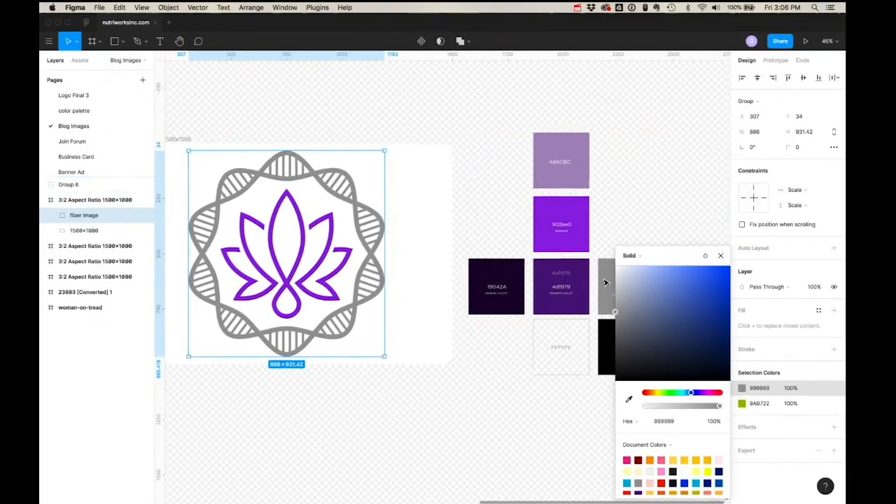
Step: Try the light purple A68CBC and gold BF922A swatches as the DNA ring's color
{"action": "scroll", "coordinate": [606, 282], "scroll_direction": "right", "scroll_amount": 3}
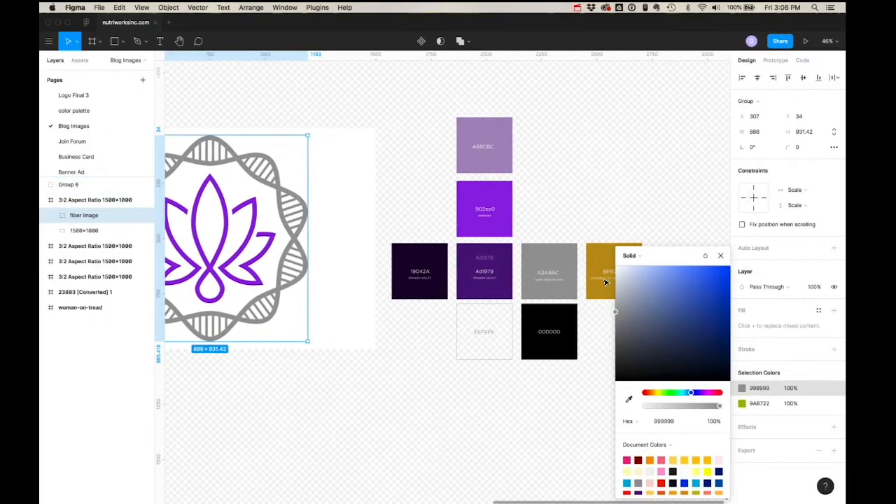
{"action": "scroll", "coordinate": [606, 283], "scroll_direction": "left", "scroll_amount": 2}
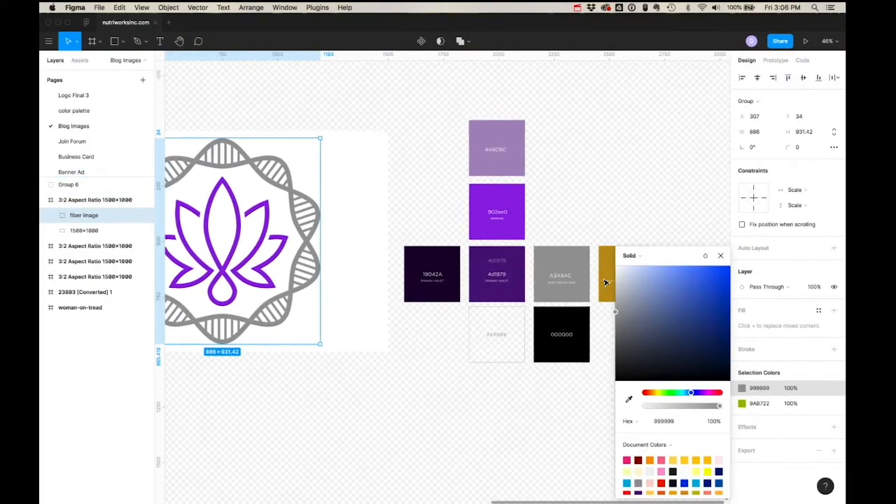
{"action": "left_click", "coordinate": [627, 401]}
{"action": "left_click", "coordinate": [519, 170]}
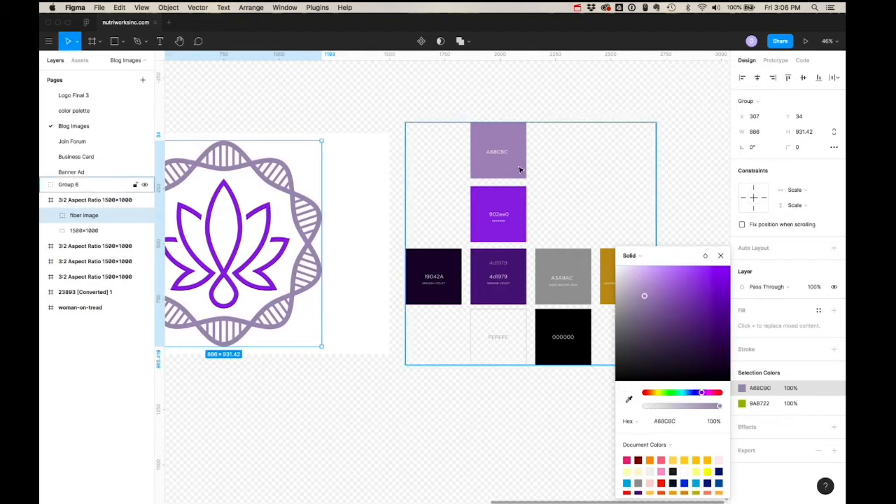
{"action": "left_click", "coordinate": [629, 399]}
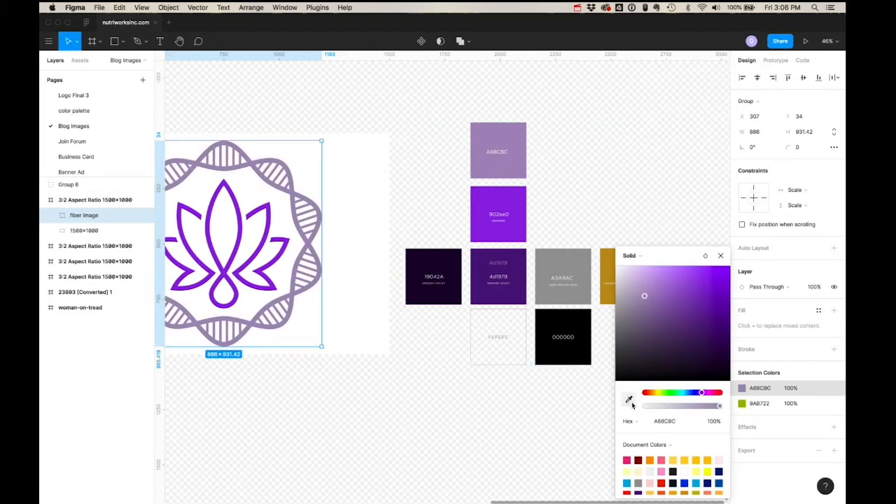
{"action": "left_click", "coordinate": [609, 269]}
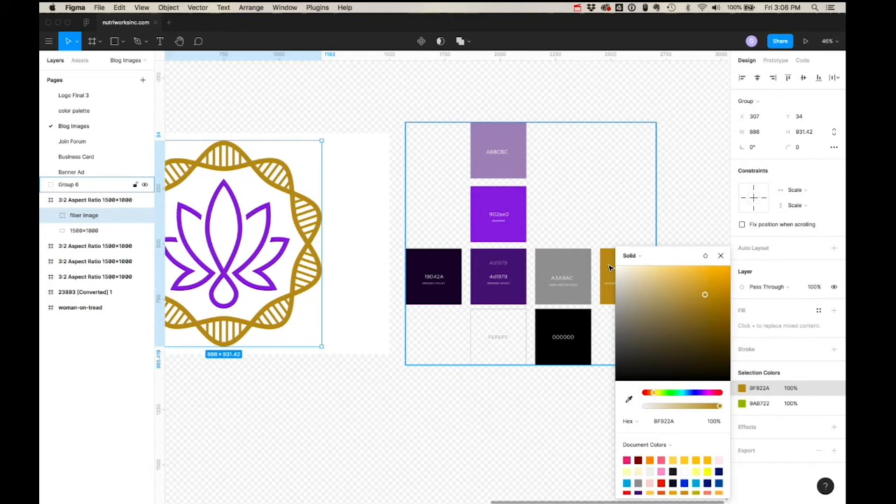
Step: Sample the palette's gray swatch again to return the DNA ring to 999999
{"action": "left_click", "coordinate": [629, 400]}
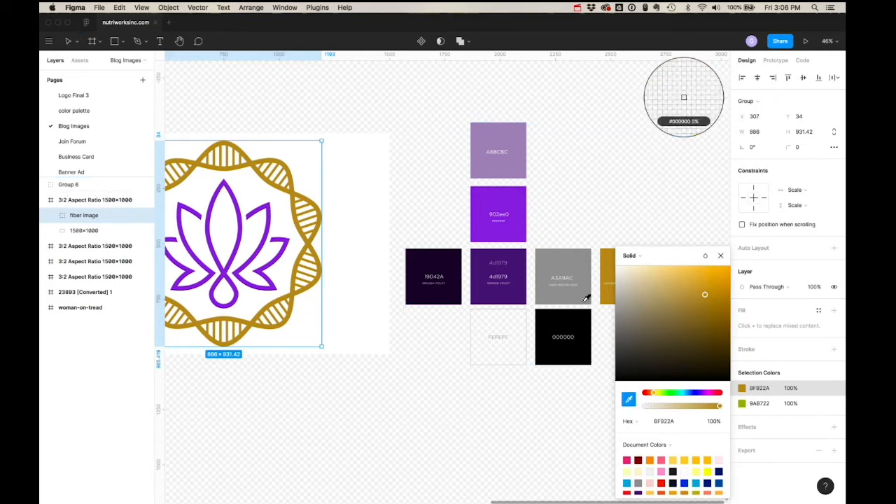
{"action": "scroll", "coordinate": [581, 289], "scroll_direction": "right", "scroll_amount": 3}
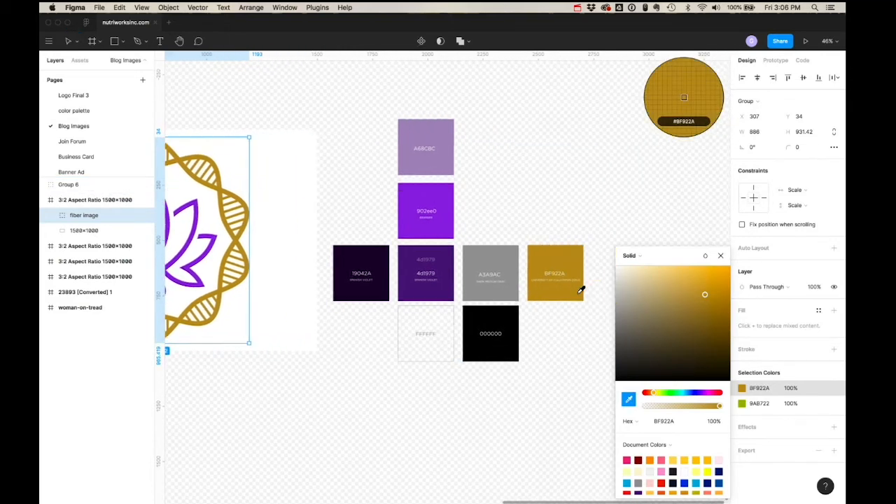
{"action": "left_click", "coordinate": [544, 292]}
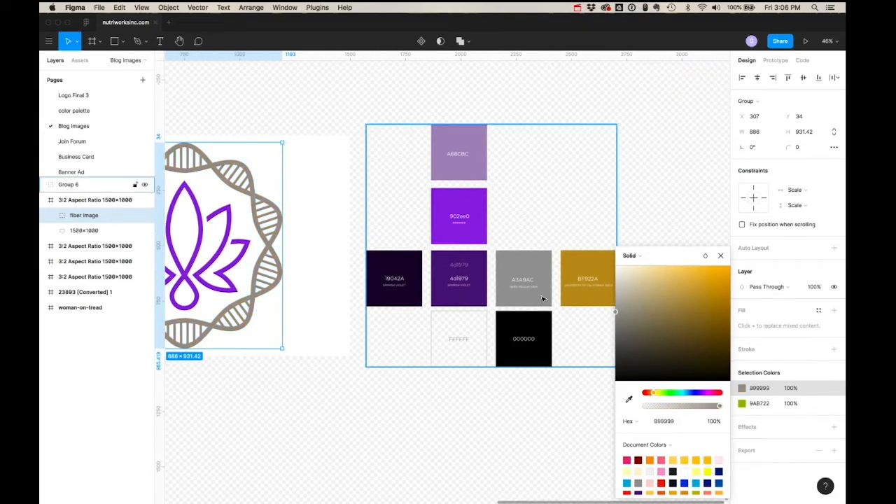
Step: Export the 3:2 Aspect Ratio 1500x1000 frame holding the fiber image as a JPG named fiber-diet.jpg in the blog images folder
{"action": "scroll", "coordinate": [543, 299], "scroll_direction": "left", "scroll_amount": 3}
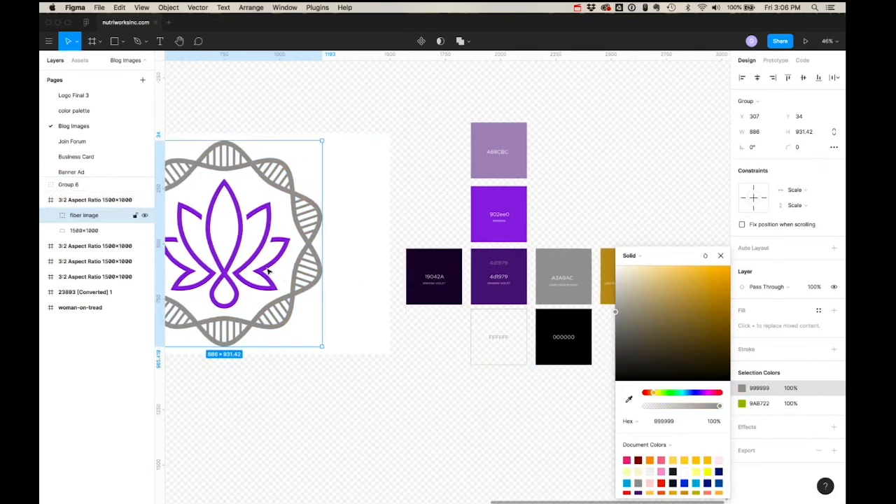
{"action": "scroll", "coordinate": [317, 291], "scroll_direction": "left", "scroll_amount": 1}
{"action": "scroll", "coordinate": [318, 291], "scroll_direction": "left", "scroll_amount": 2}
{"action": "left_click", "coordinate": [245, 118]}
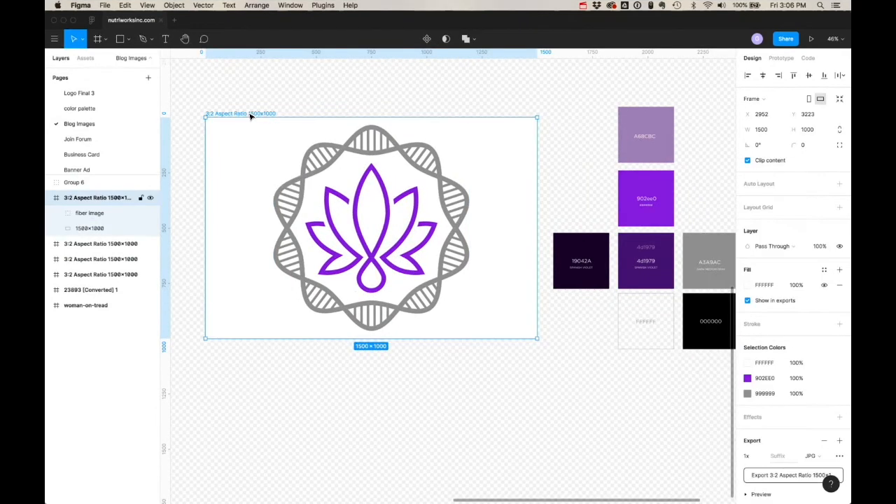
{"action": "left_click", "coordinate": [776, 475]}
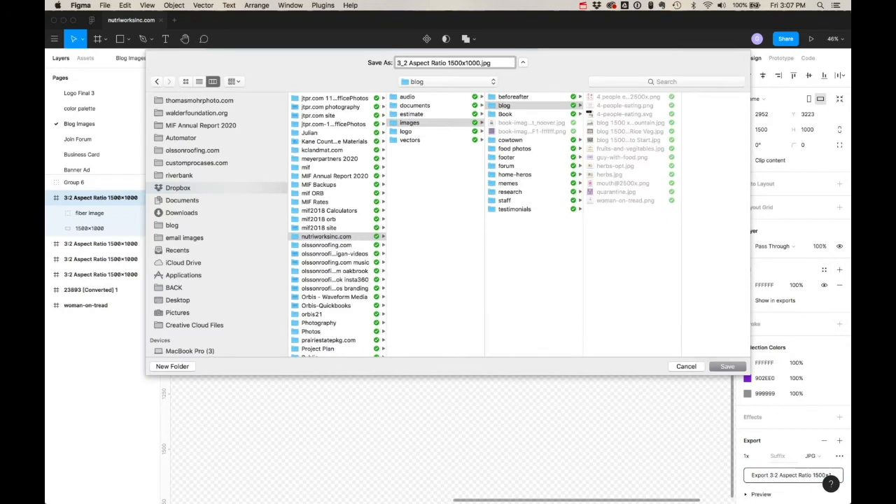
{"action": "type", "text": "fiber-d"}
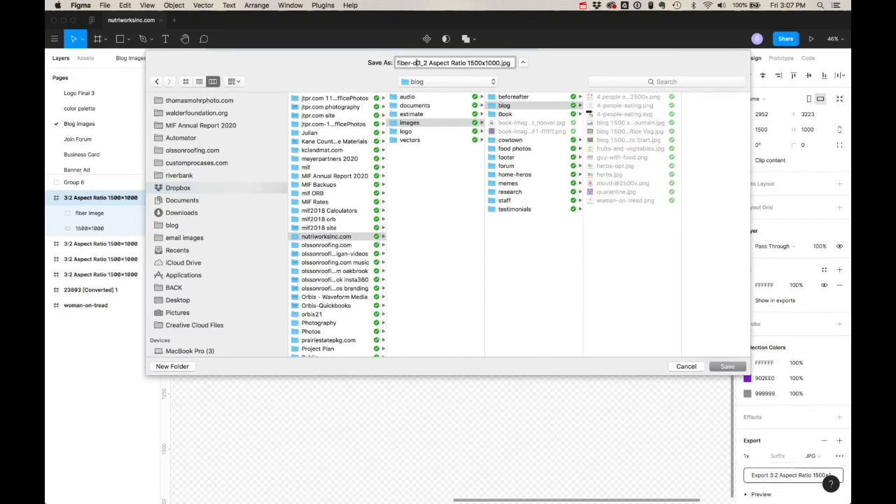
{"action": "type", "text": "iet"}
{"action": "key", "text": "shift+alt+Right"}
{"action": "key", "text": "shift+alt+Right"}
{"action": "key", "text": "shift+alt+Right"}
{"action": "key", "text": "shift+alt+Right"}
{"action": "key", "text": "BackSpace"}
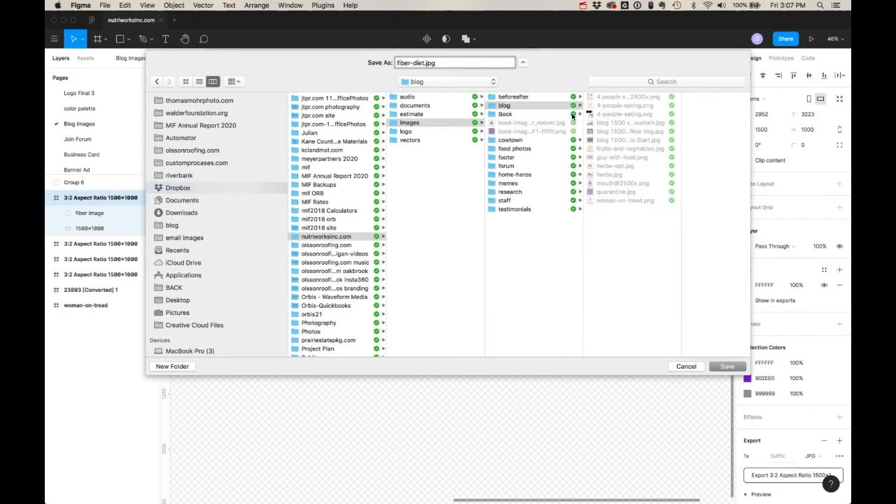
{"action": "left_click", "coordinate": [728, 366]}
Step: Preview the frame's export, set its format to PNG, and export it as fiber-diet to the blog folder
{"action": "left_click", "coordinate": [757, 469]}
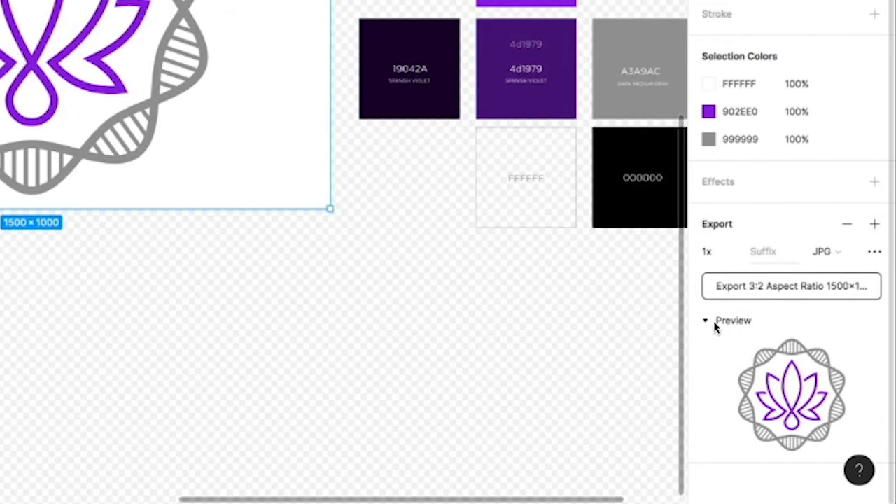
{"action": "left_click", "coordinate": [833, 259]}
{"action": "left_click", "coordinate": [836, 253]}
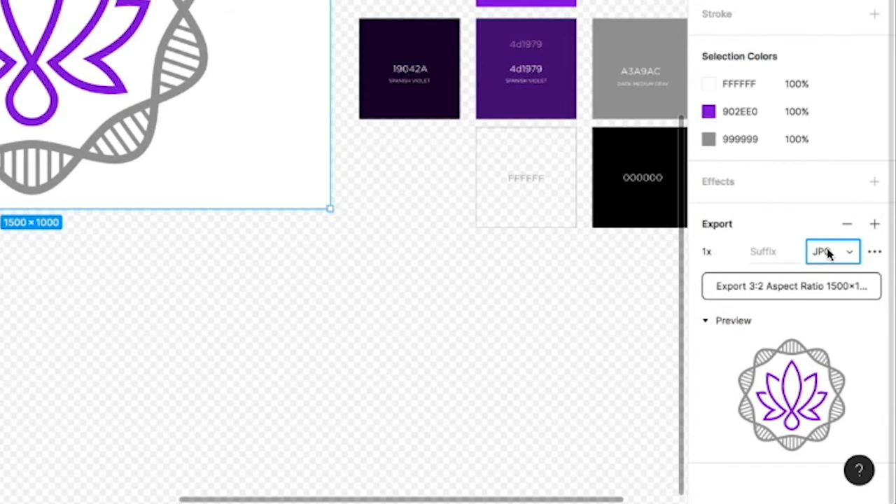
{"action": "left_click", "coordinate": [830, 254]}
{"action": "left_click", "coordinate": [828, 228]}
{"action": "left_click", "coordinate": [781, 289]}
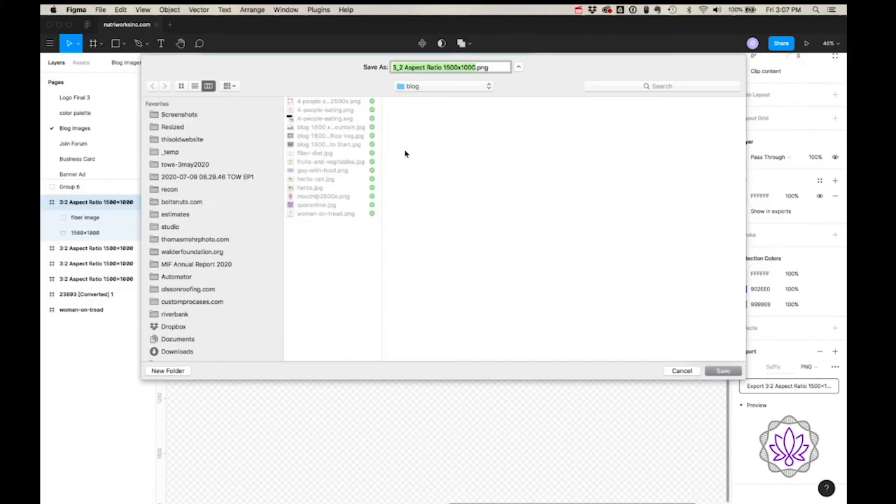
{"action": "left_click", "coordinate": [319, 148]}
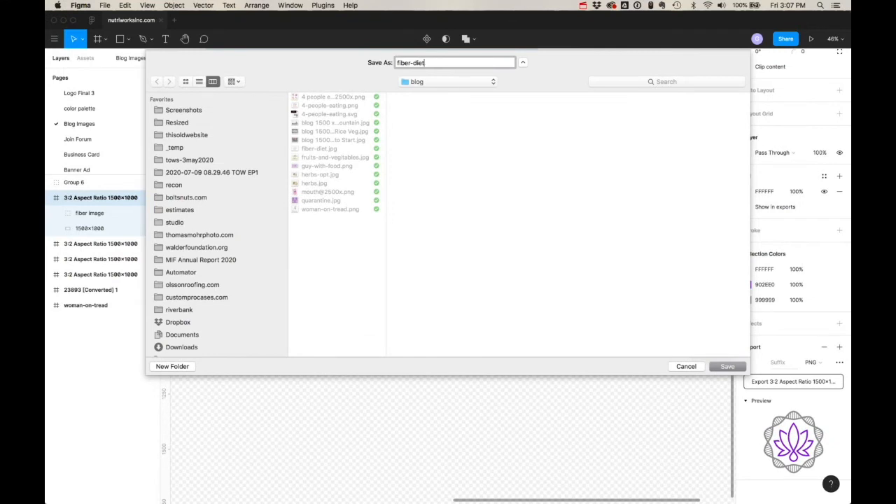
{"action": "left_click", "coordinate": [728, 366]}
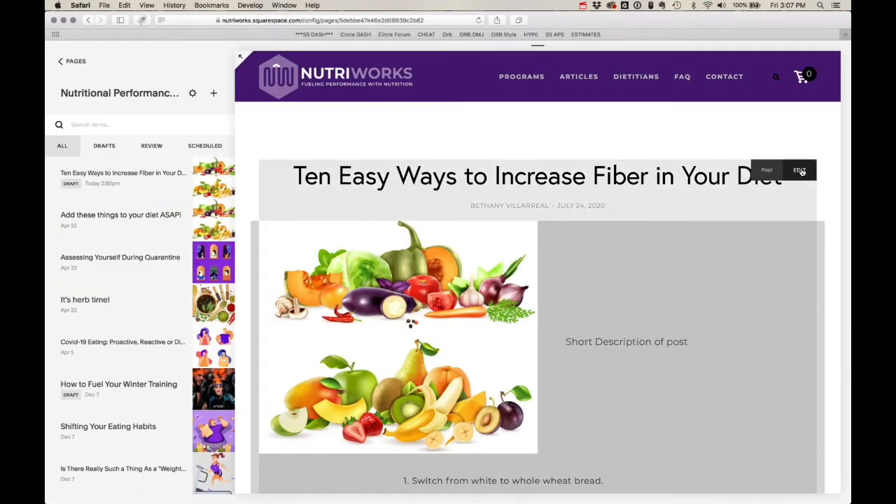
Step: In Safari, edit the "Ten Easy Ways to Increase Fiber in Your Diet" post and remove the fruits-and-vegitables.jpg picture from its image block
{"action": "left_click", "coordinate": [800, 172]}
{"action": "left_click", "coordinate": [803, 345]}
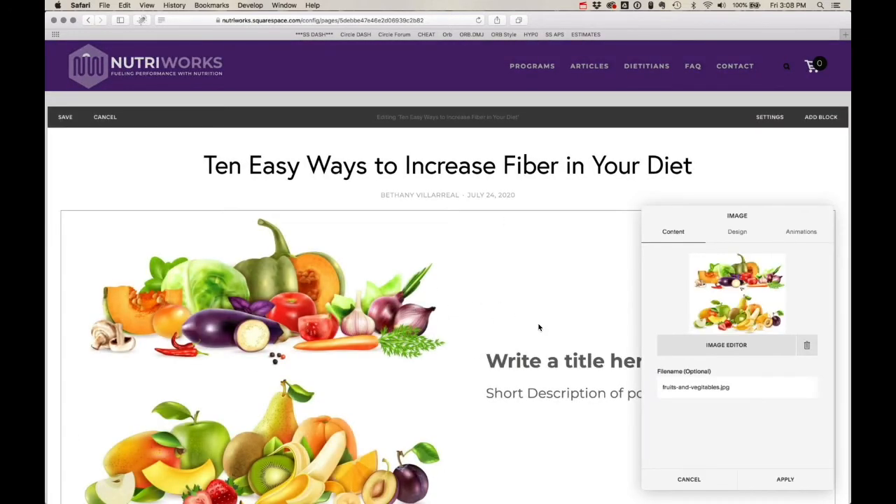
{"action": "left_click", "coordinate": [741, 233]}
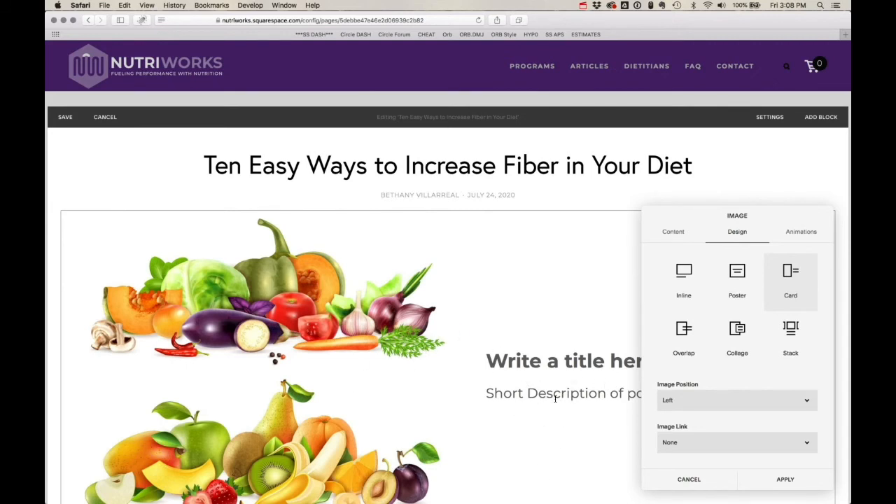
{"action": "left_click", "coordinate": [688, 236]}
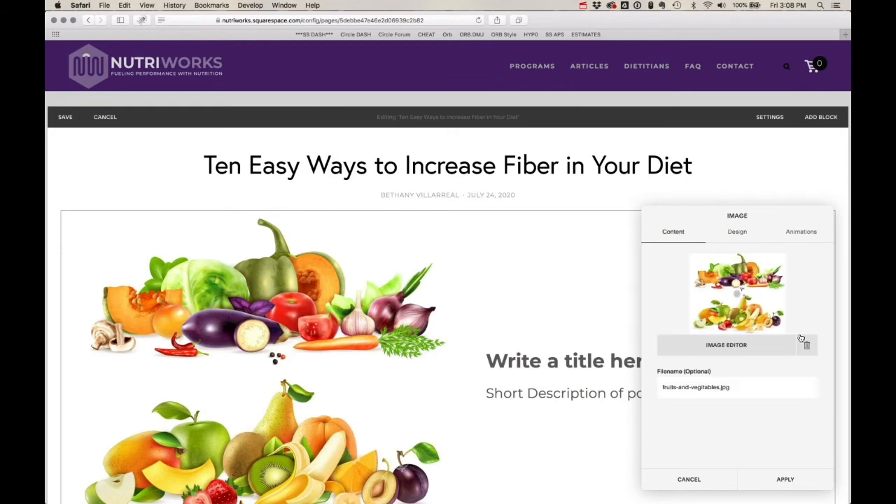
{"action": "left_click", "coordinate": [807, 344]}
Step: Switch to Finder and compare the file sizes of fiber-diet.png and fiber-diet.jpg in the blog folder
{"action": "key", "text": "super+Tab"}
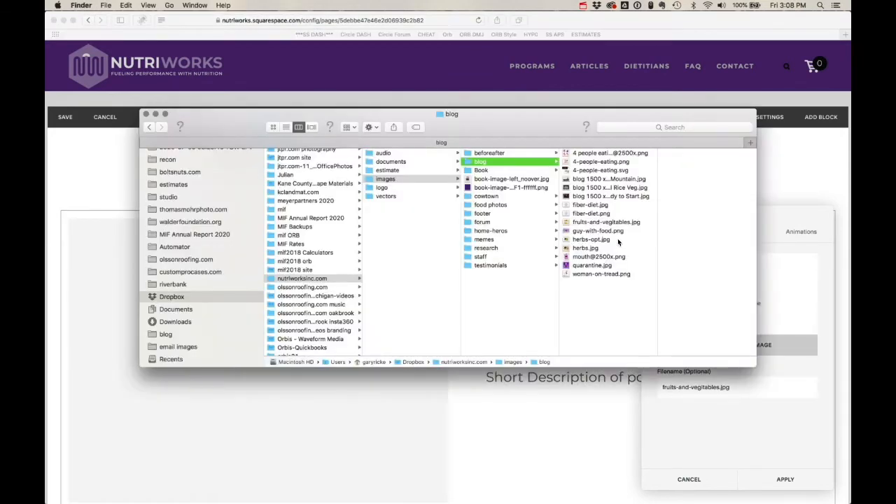
{"action": "left_click", "coordinate": [607, 214]}
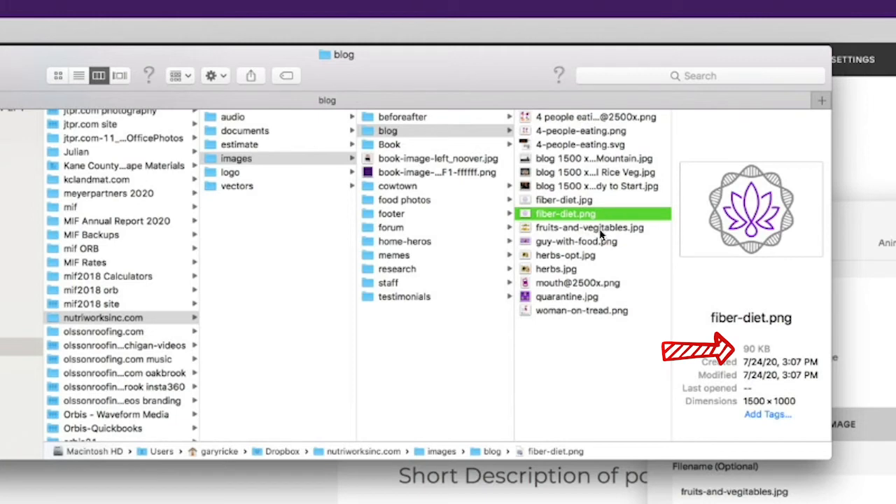
{"action": "left_click", "coordinate": [571, 200]}
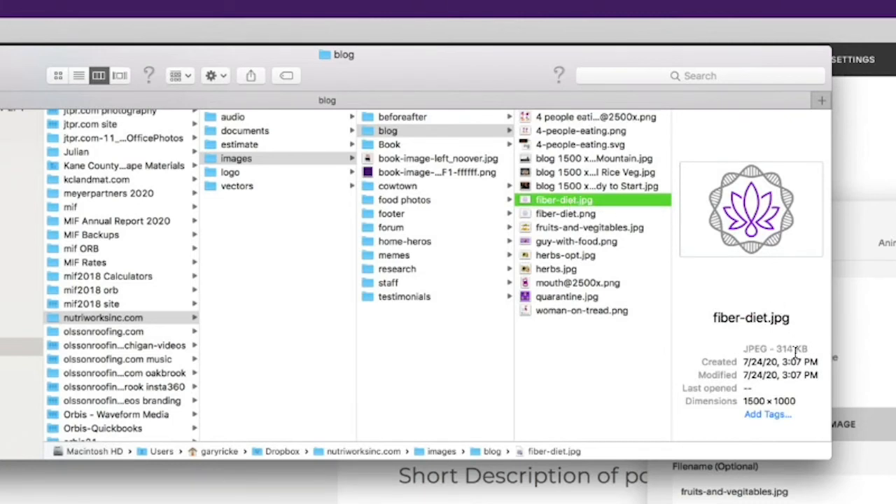
Step: Upload fiber-diet.png from Finder into the post's empty image block and apply the change
{"action": "left_click", "coordinate": [592, 214]}
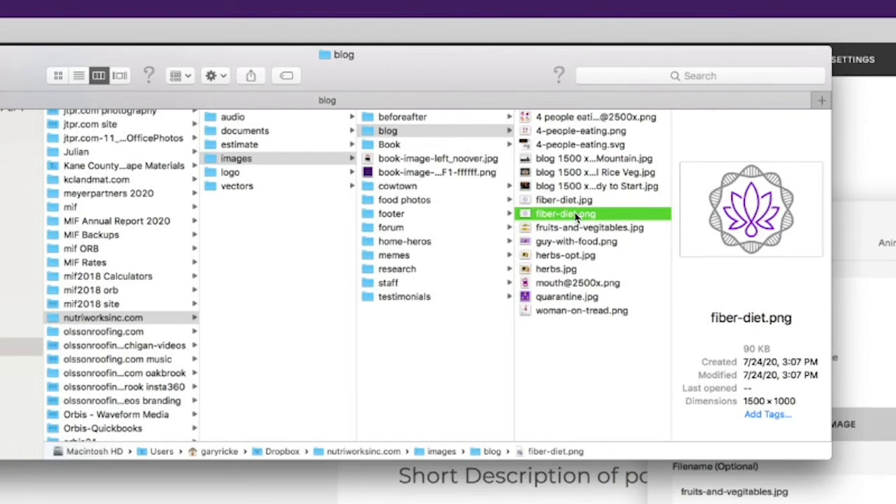
{"action": "double_click", "coordinate": [575, 219]}
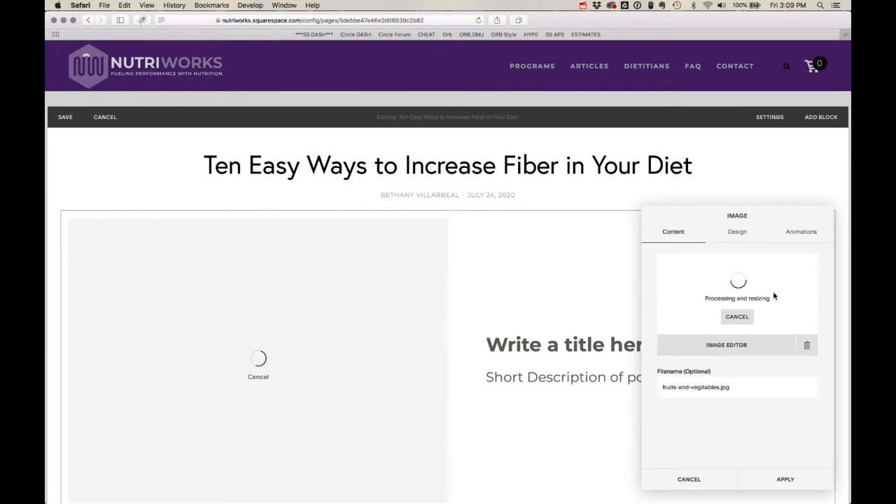
{"action": "left_click", "coordinate": [800, 478]}
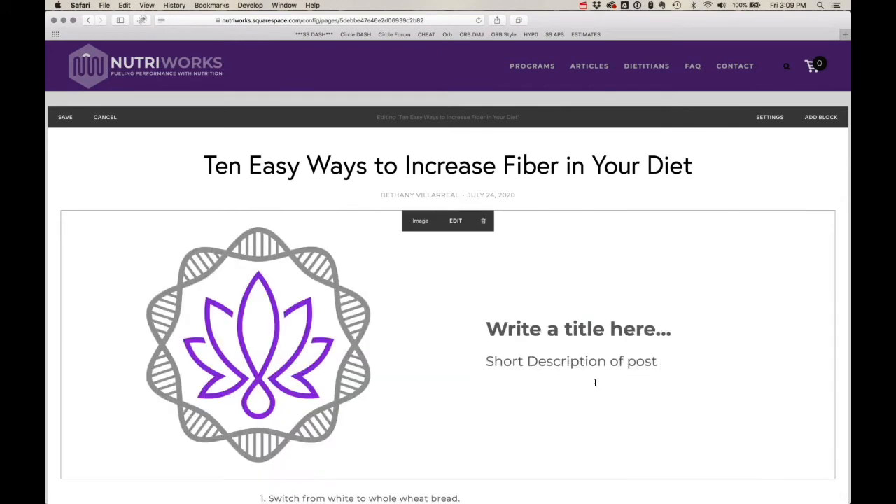
Step: Replace the image description with "This is a really great list for those wanting to jump start some healthy nutrition habits." and save the post
{"action": "scroll", "coordinate": [595, 382], "scroll_direction": "down", "scroll_amount": 3}
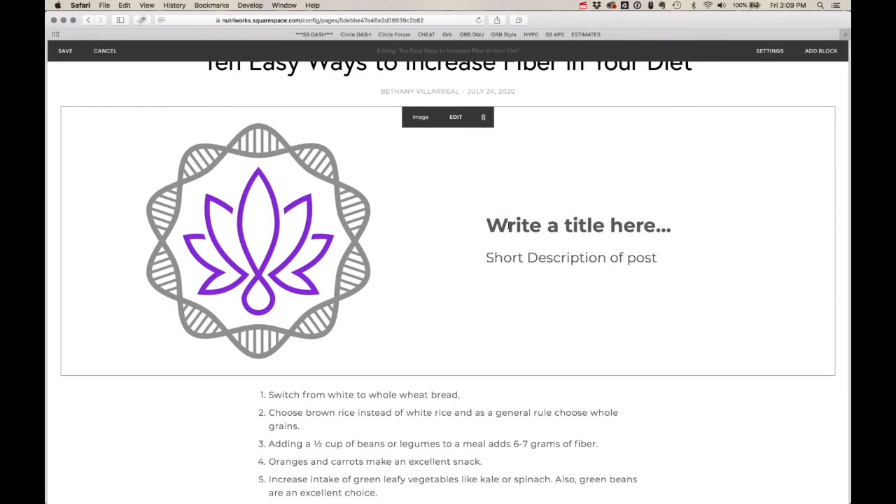
{"action": "left_click", "coordinate": [490, 257]}
{"action": "key", "text": "shift+super+Right"}
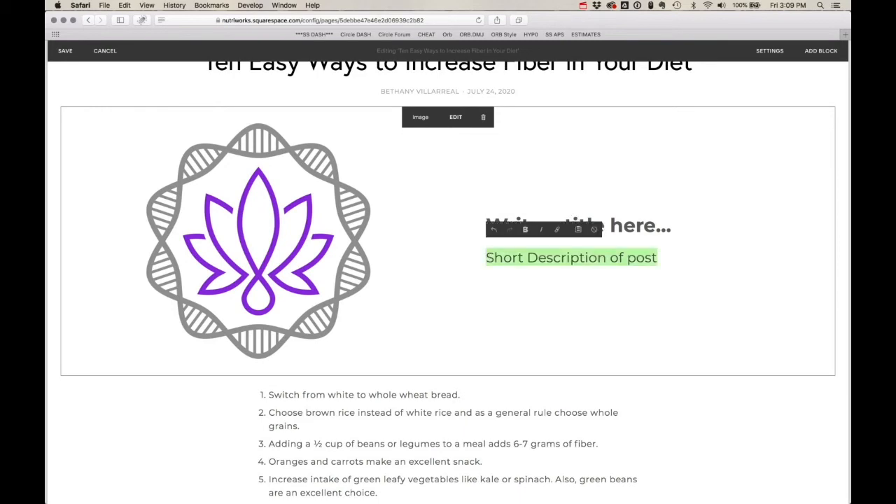
{"action": "scroll", "coordinate": [447, 280], "scroll_direction": "down", "scroll_amount": 3}
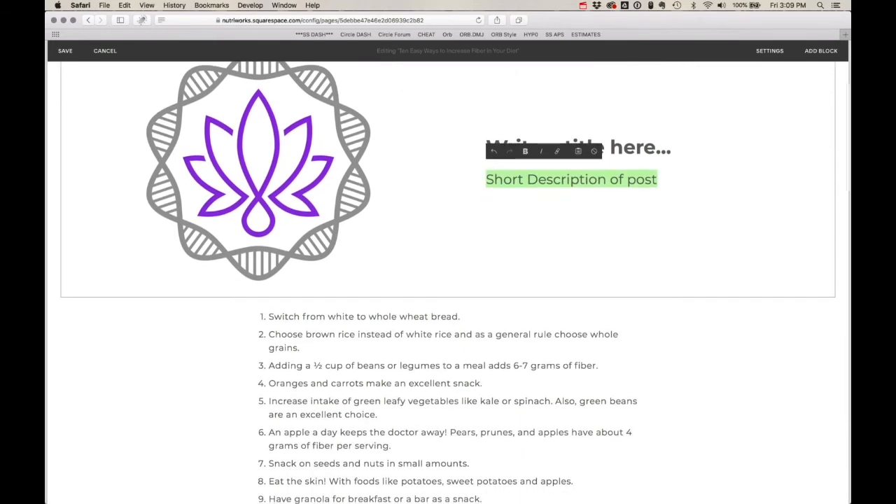
{"action": "type", "text": "This is a gr"}
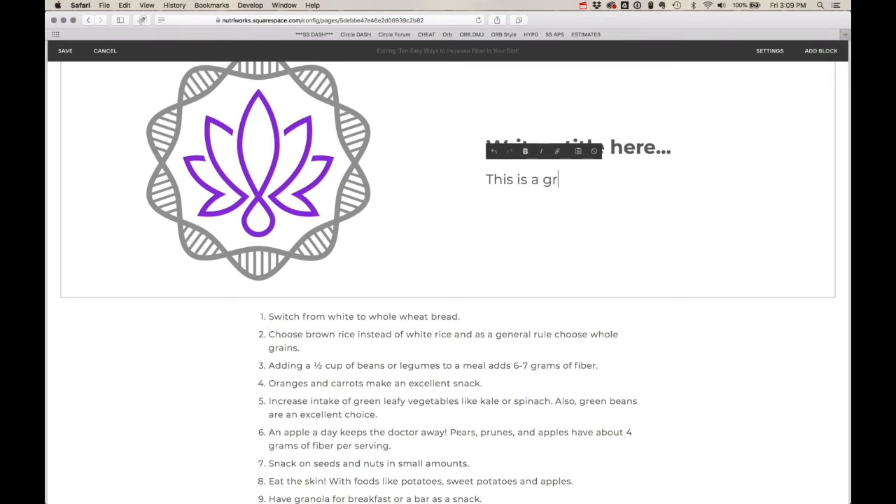
{"action": "key", "text": "BackSpace"}
{"action": "key", "text": "BackSpace"}
{"action": "type", "text": "really great list for those wanting "}
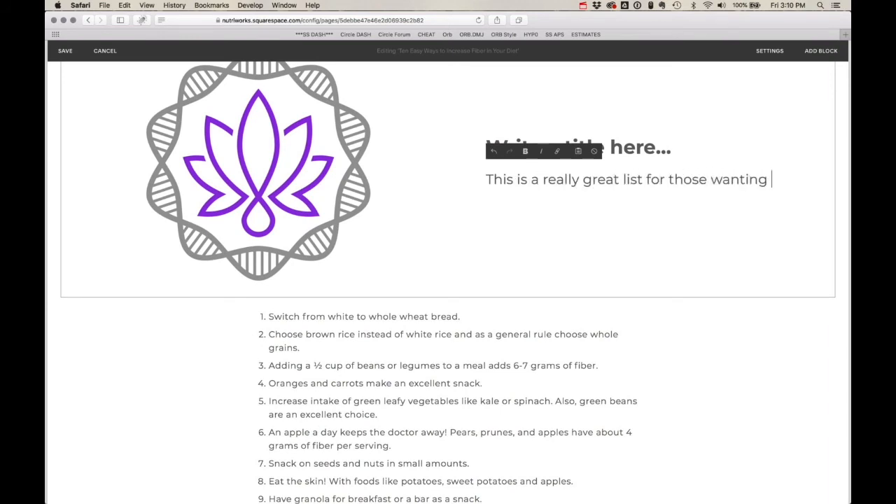
{"action": "type", "text": "to jump start some healthy nutrition habits."}
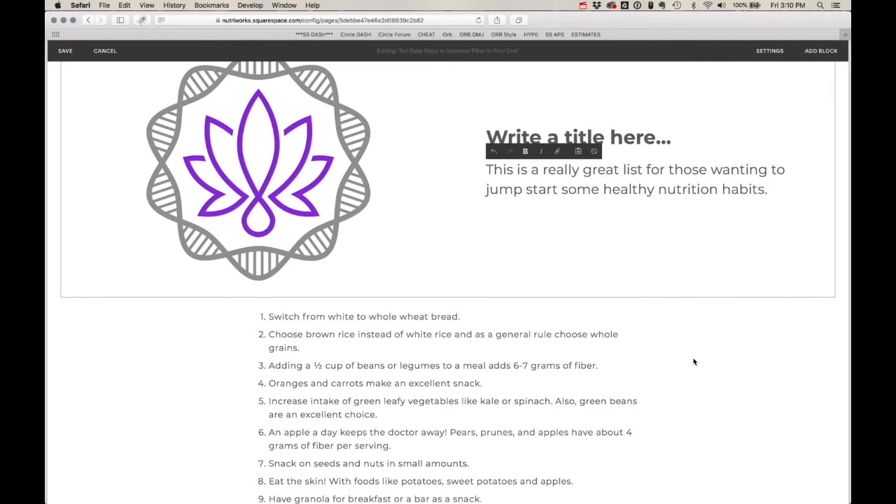
{"action": "scroll", "coordinate": [693, 361], "scroll_direction": "up", "scroll_amount": 5}
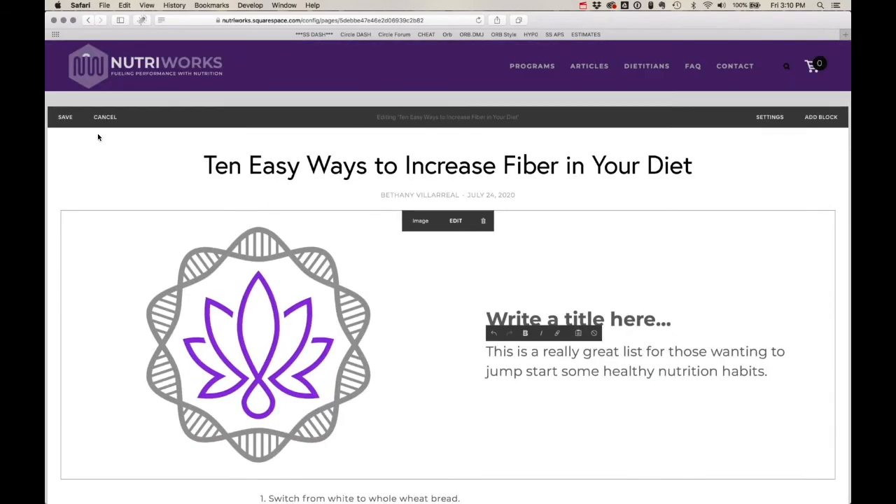
{"action": "left_click", "coordinate": [63, 117]}
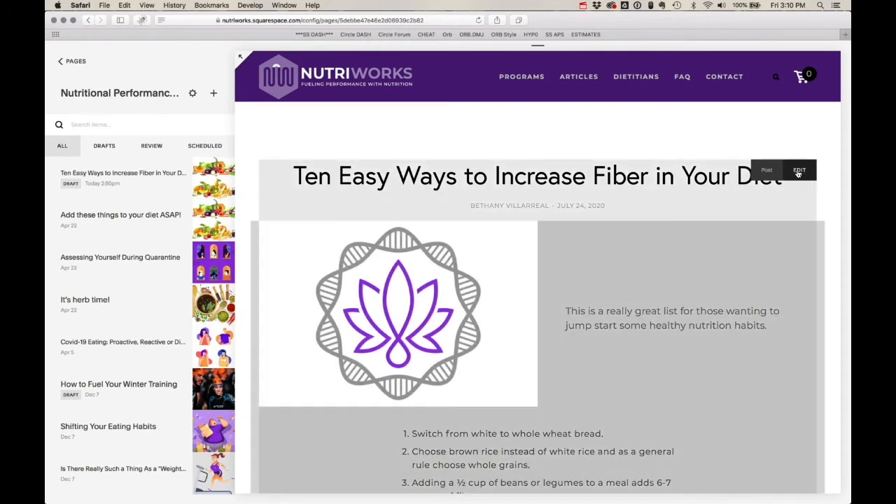
Step: Copy the description beside the post's image and replace the excerpt in the post settings with it
{"action": "left_click", "coordinate": [799, 172]}
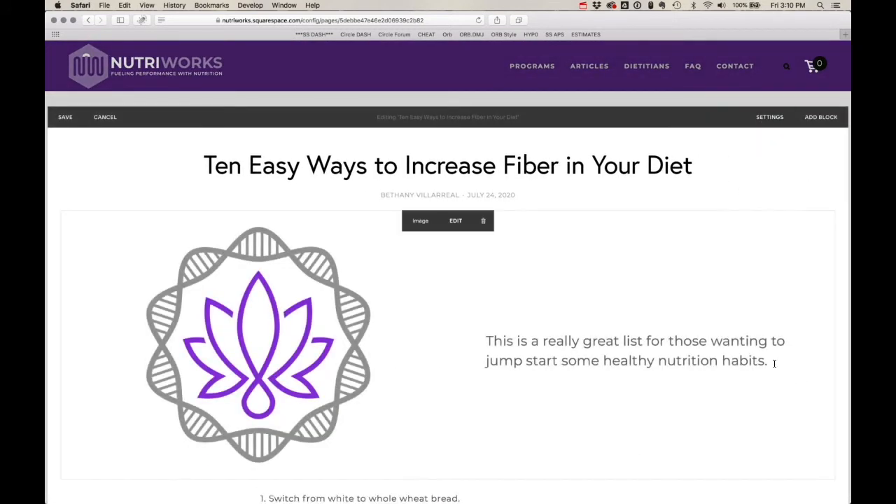
{"action": "mouse_move", "coordinate": [773, 362]}
{"action": "left_mouse_down"}
{"action": "mouse_move", "coordinate": [638, 355]}
{"action": "mouse_move", "coordinate": [485, 366]}
{"action": "mouse_move", "coordinate": [483, 352]}
{"action": "left_mouse_up"}
{"action": "key", "text": "super+c"}
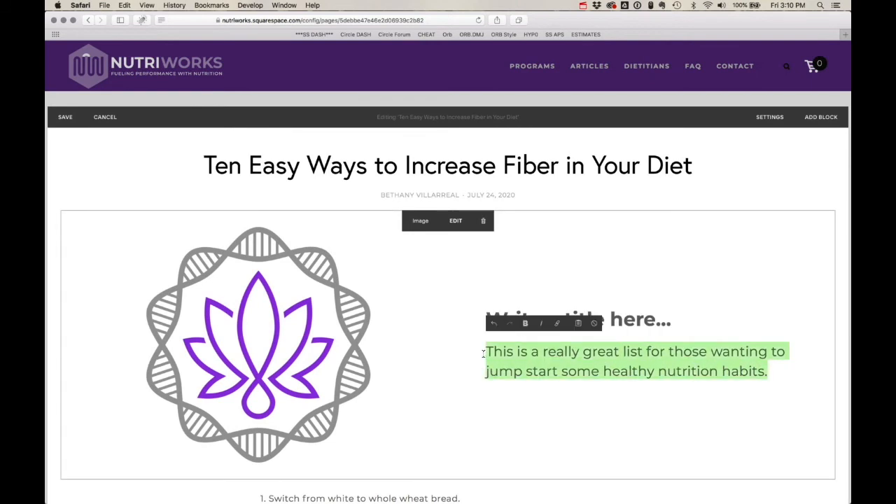
{"action": "left_click", "coordinate": [779, 120]}
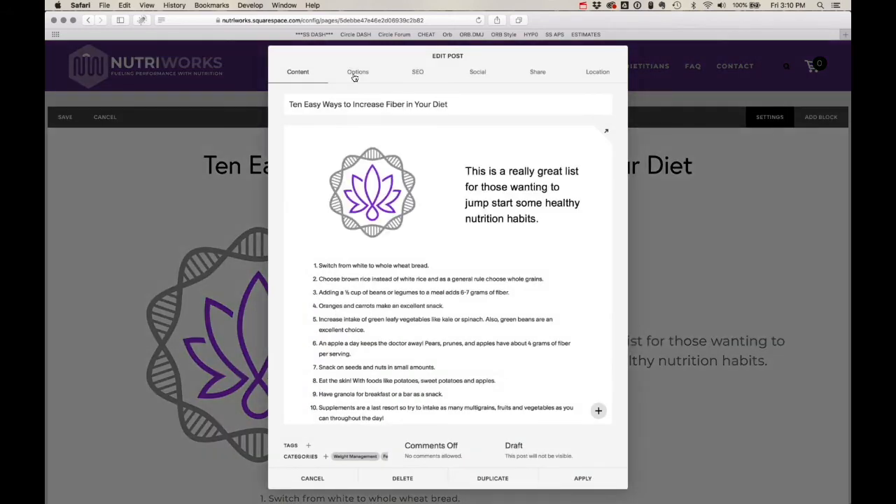
{"action": "left_click", "coordinate": [355, 74]}
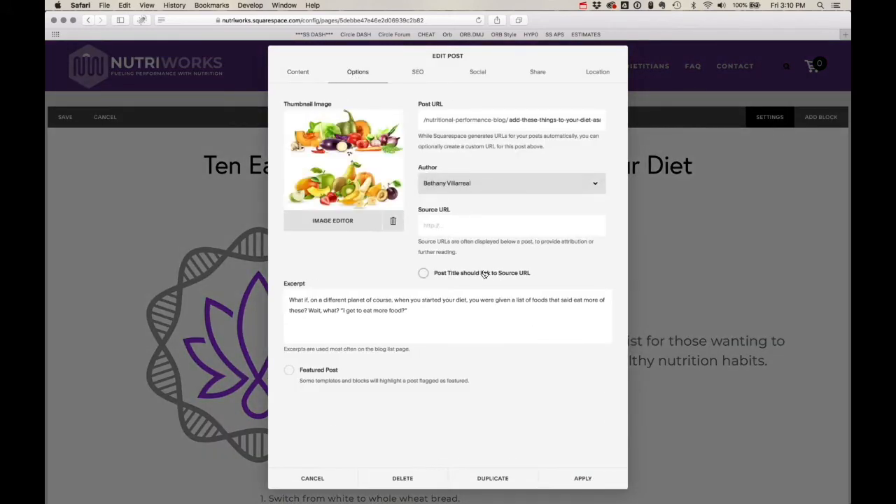
{"action": "left_click_drag", "start_coordinate": [408, 310], "coordinate": [253, 296]}
{"action": "key", "text": "super+v"}
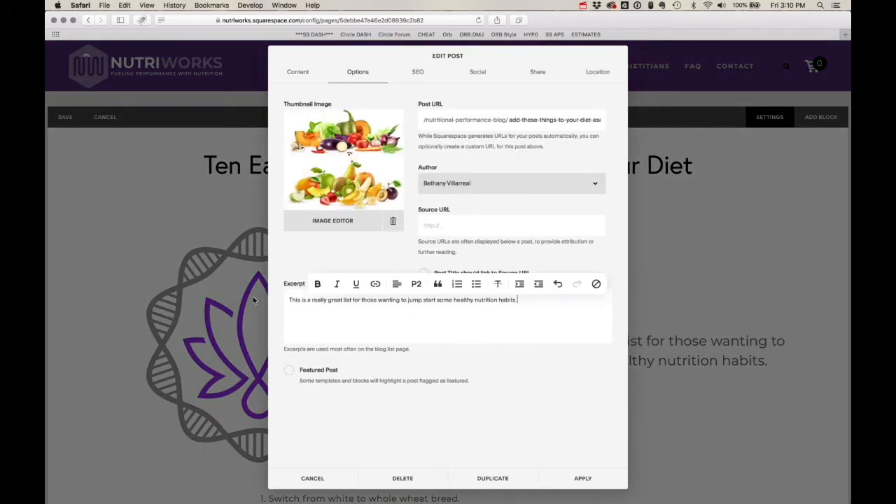
Step: Replace the post's thumbnail image with fiber-diet.png from the blog folder in Finder
{"action": "left_click", "coordinate": [393, 223]}
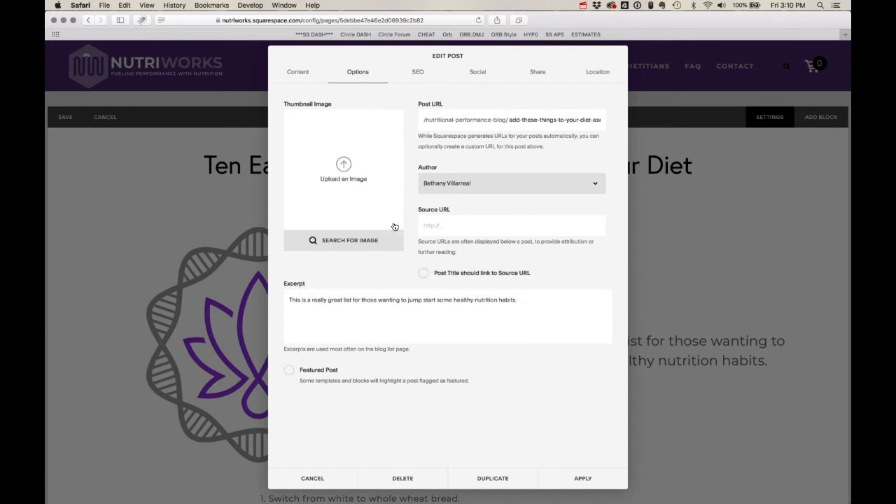
{"action": "key", "text": "super+Tab"}
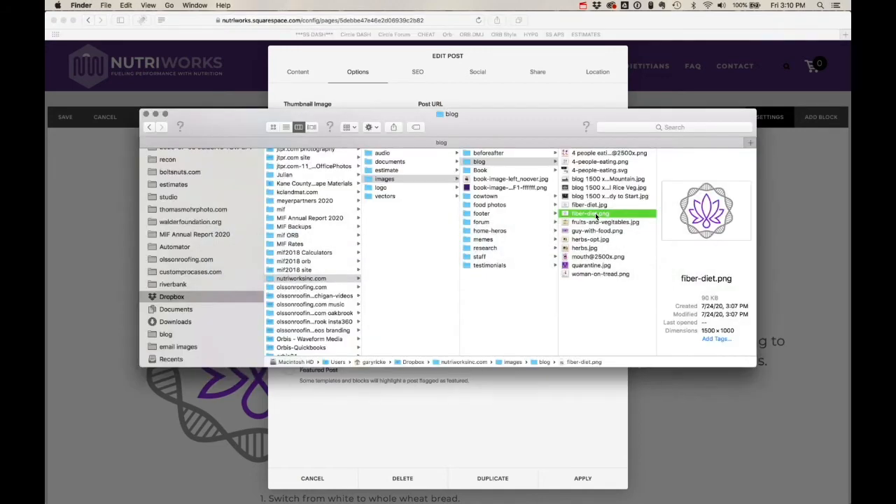
{"action": "left_click_drag", "start_coordinate": [595, 213], "coordinate": [381, 184]}
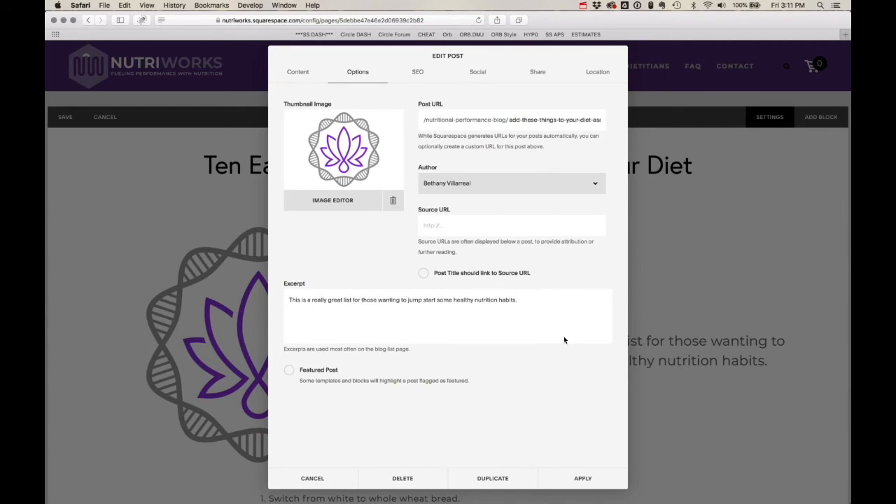
Step: Replace the post's Weight Management category with Health Wellness, keeping Featured, then apply the settings and save the post
{"action": "left_click", "coordinate": [296, 74]}
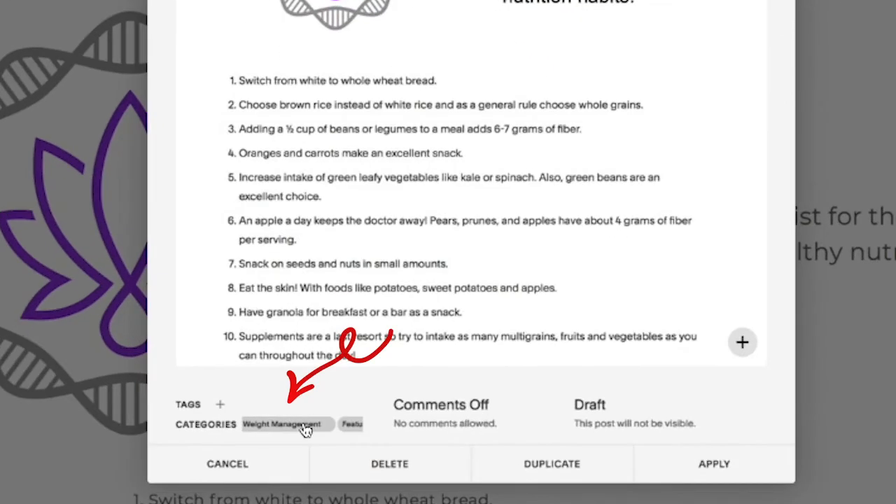
{"action": "scroll", "coordinate": [354, 457], "scroll_direction": "right", "scroll_amount": 2}
{"action": "scroll", "coordinate": [343, 434], "scroll_direction": "left", "scroll_amount": 2}
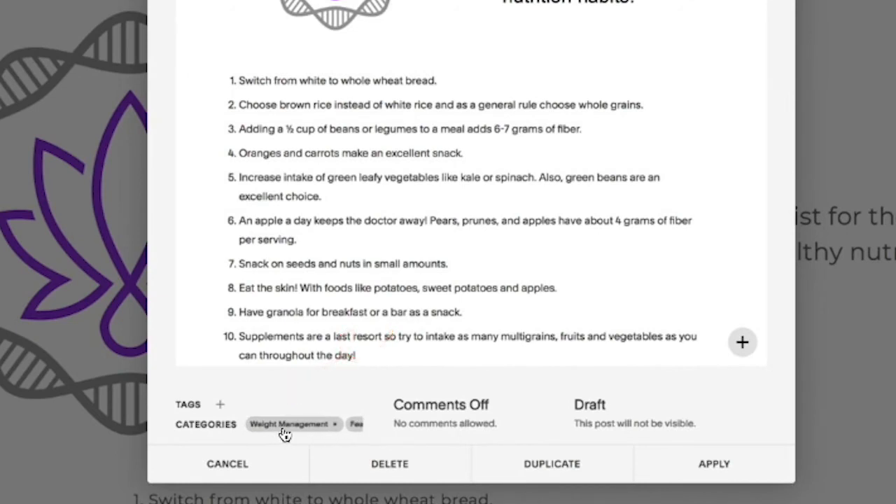
{"action": "scroll", "coordinate": [308, 431], "scroll_direction": "right", "scroll_amount": 1}
{"action": "left_click", "coordinate": [321, 427]}
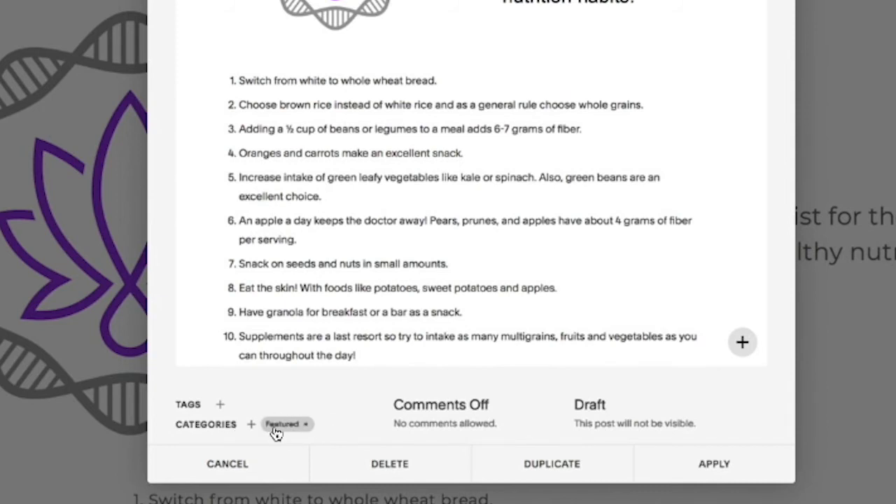
{"action": "left_click", "coordinate": [253, 430]}
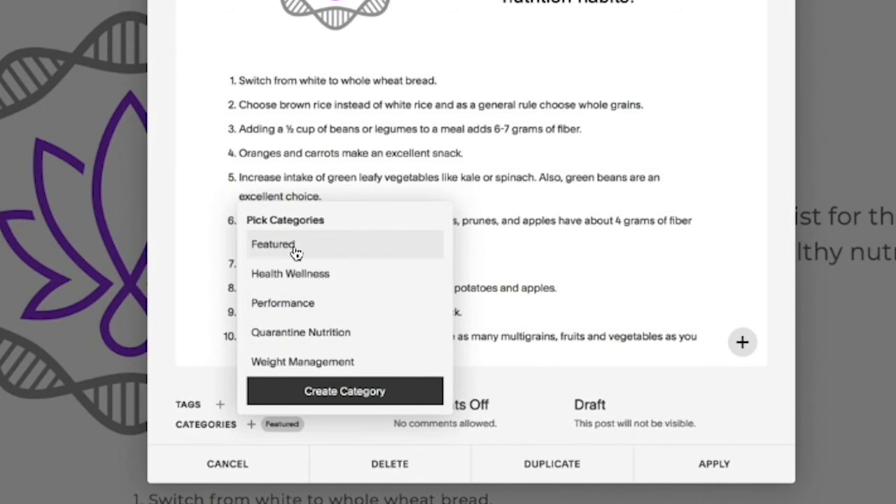
{"action": "left_click", "coordinate": [318, 274]}
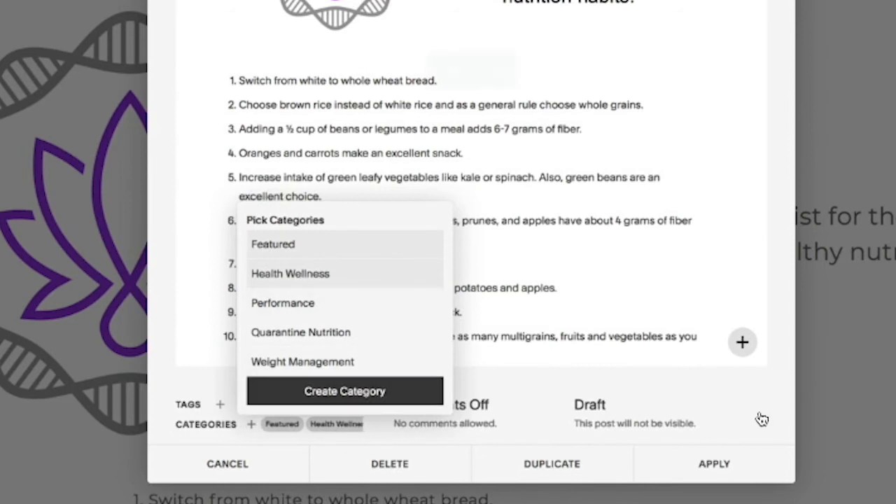
{"action": "left_click", "coordinate": [722, 473]}
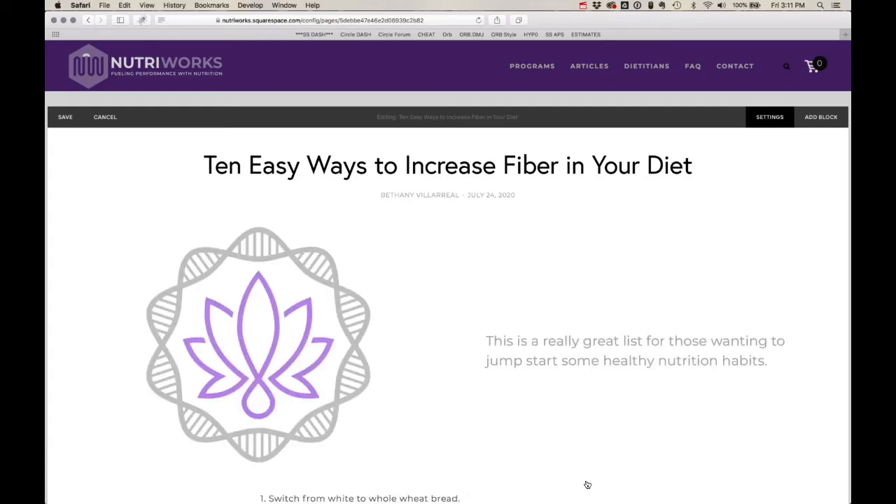
{"action": "left_click", "coordinate": [63, 116]}
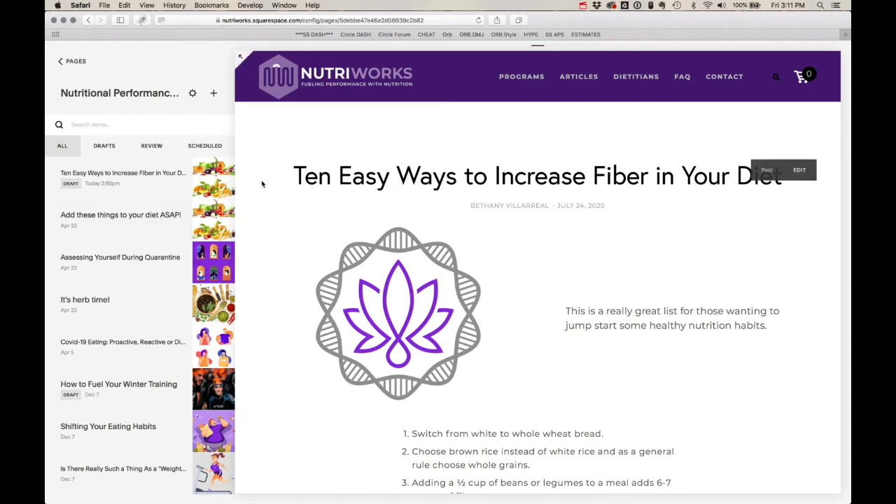
Step: Reload the Squarespace blog page, set the status of the "Ten Easy Ways to Increase Fiber in Your Diet" post to Published and save it
{"action": "key", "text": "super+r"}
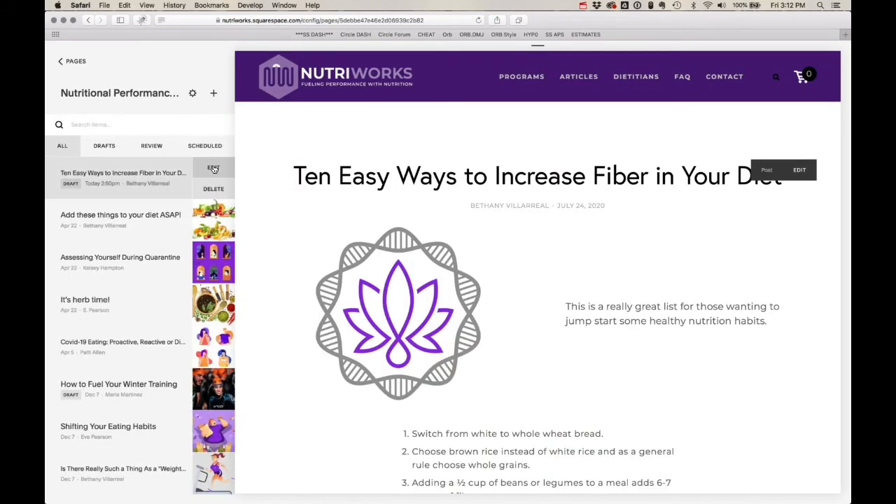
{"action": "left_click", "coordinate": [213, 169]}
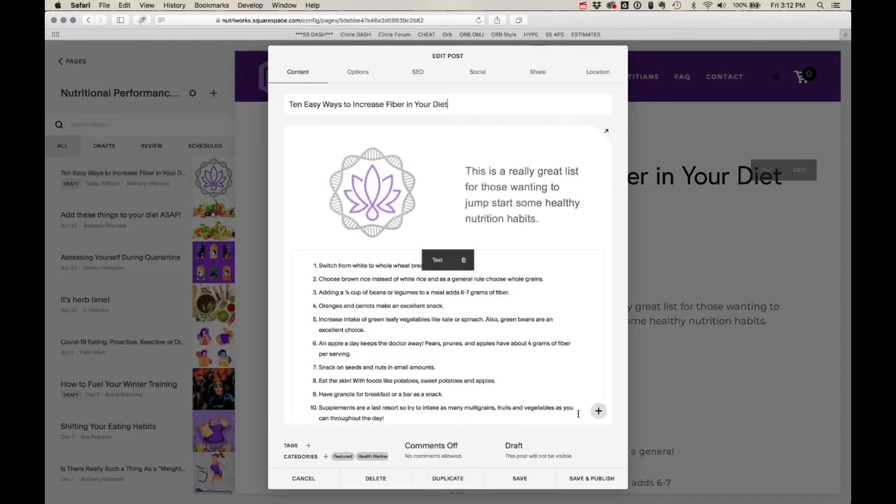
{"action": "left_click", "coordinate": [514, 447]}
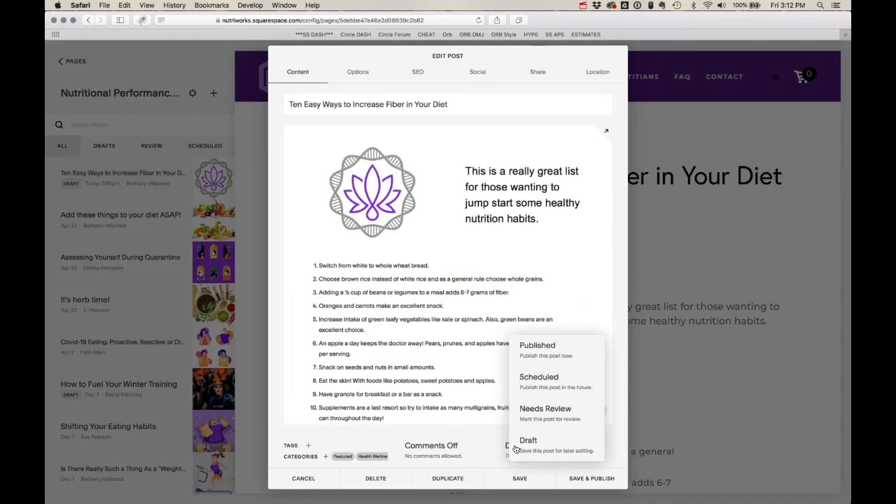
{"action": "left_click", "coordinate": [536, 348]}
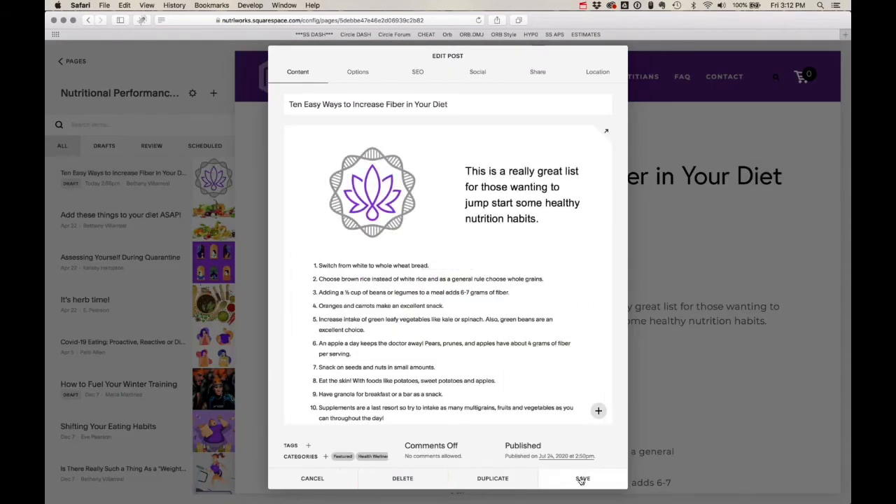
{"action": "left_click", "coordinate": [583, 480]}
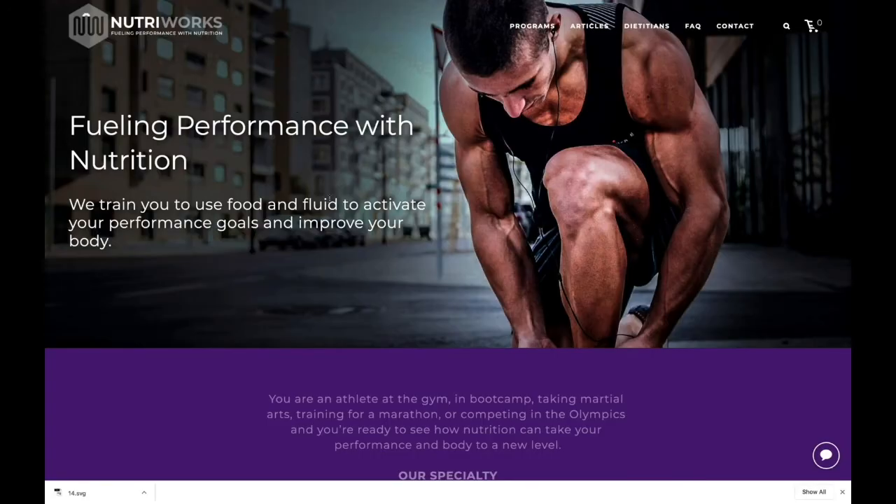
Step: Reload the live Nutriworks site in Chrome and examine the blog cards with the Featured filter
{"action": "scroll", "coordinate": [329, 199], "scroll_direction": "down", "scroll_amount": 6}
{"action": "scroll", "coordinate": [330, 200], "scroll_direction": "up", "scroll_amount": 6}
{"action": "mouse_move", "coordinate": [219, 3]}
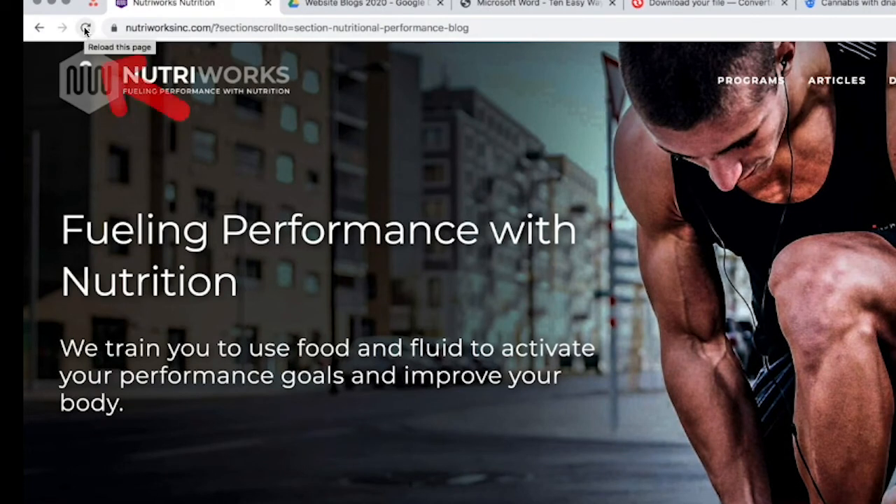
{"action": "left_click", "coordinate": [85, 28]}
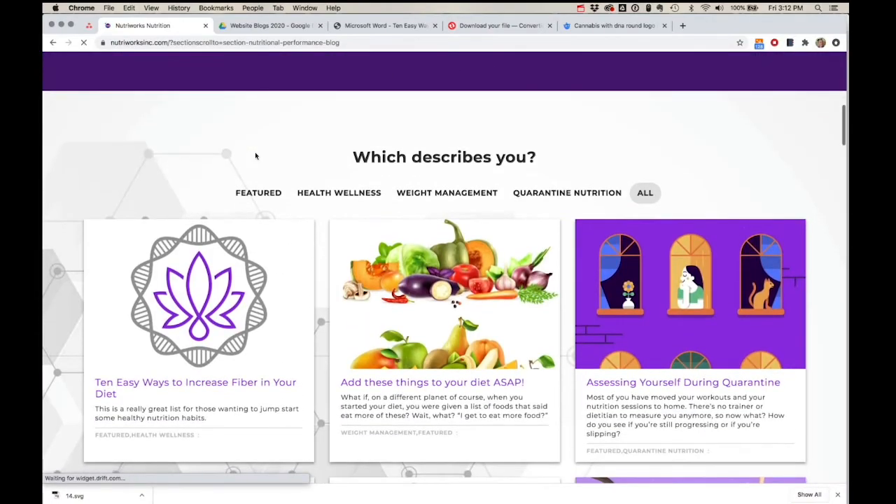
{"action": "scroll", "coordinate": [298, 302], "scroll_direction": "up", "scroll_amount": 3}
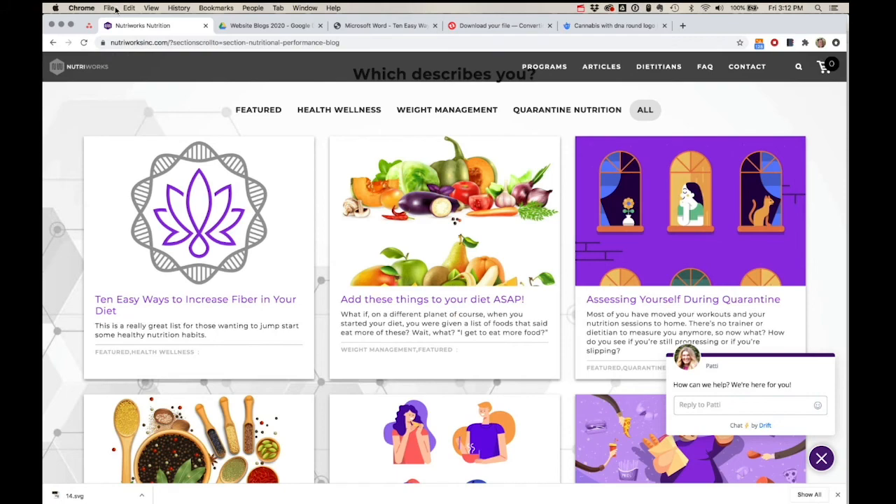
{"action": "left_click", "coordinate": [70, 26]}
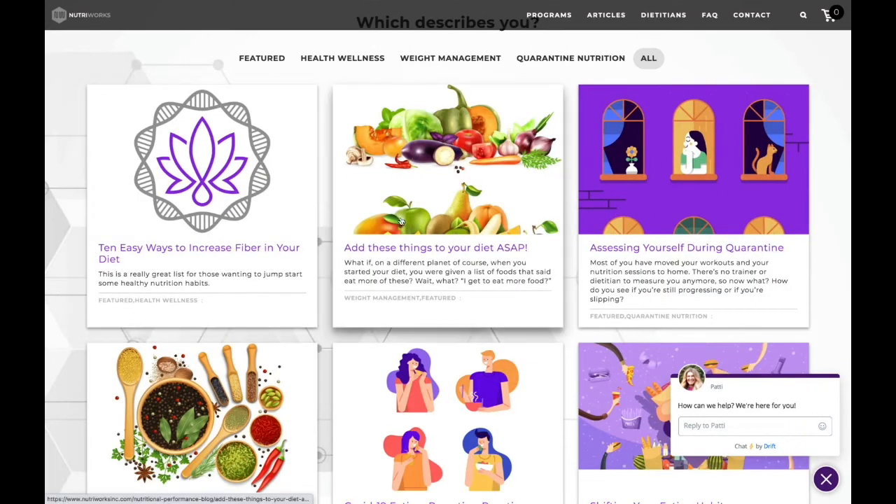
{"action": "left_click", "coordinate": [262, 58]}
{"action": "scroll", "coordinate": [286, 120], "scroll_direction": "up", "scroll_amount": 4}
{"action": "scroll", "coordinate": [286, 120], "scroll_direction": "down", "scroll_amount": 5}
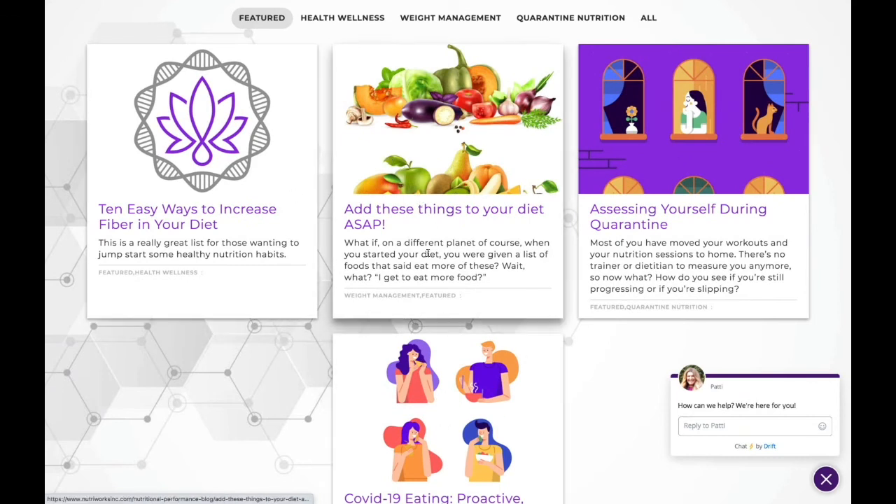
Step: Switch to Squarespace in Safari, remove the Featured category from the "Covid-19 Eating: Proactive, Reactive or Distracted?" post and save it
{"action": "key", "text": "super+Tab"}
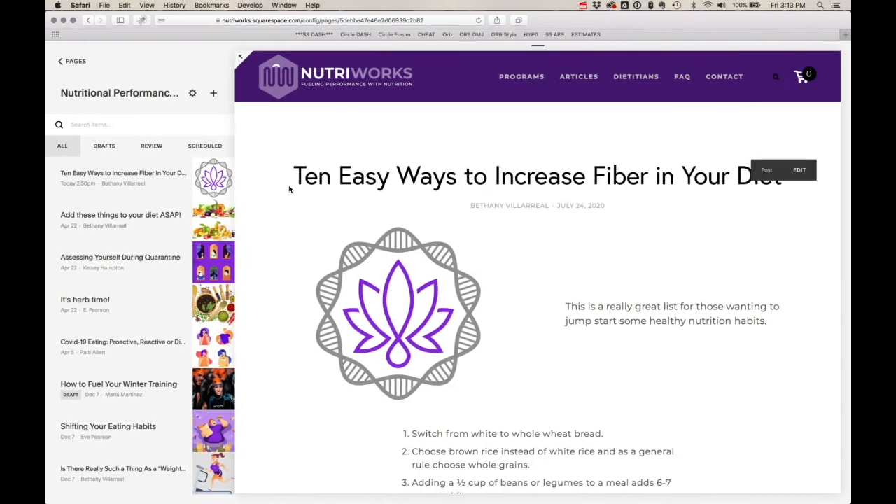
{"action": "key", "text": "super+Tab"}
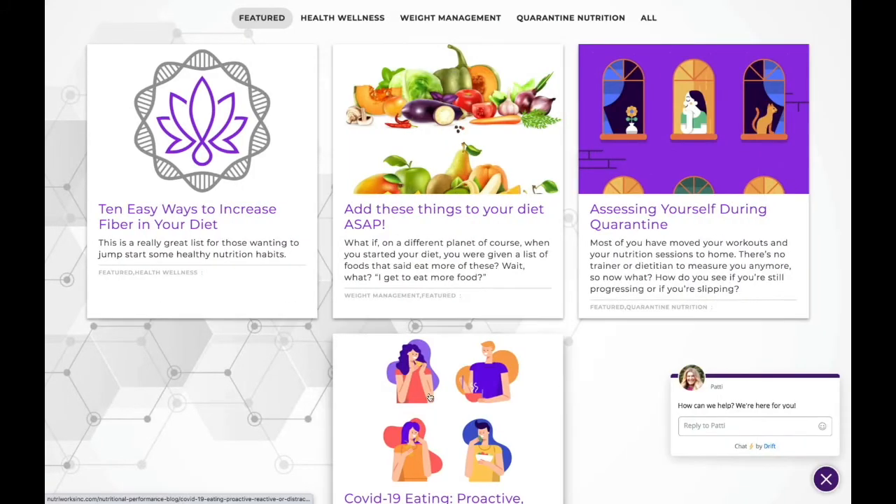
{"action": "key", "text": "super+Tab"}
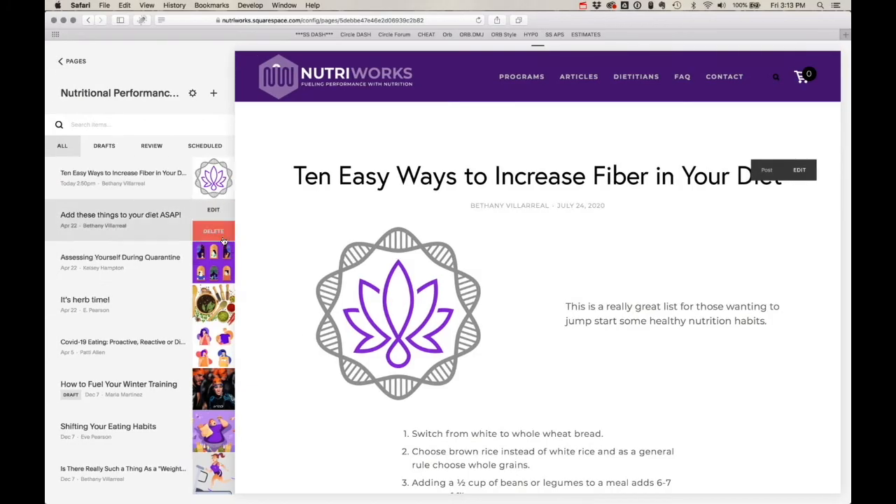
{"action": "left_click", "coordinate": [214, 337]}
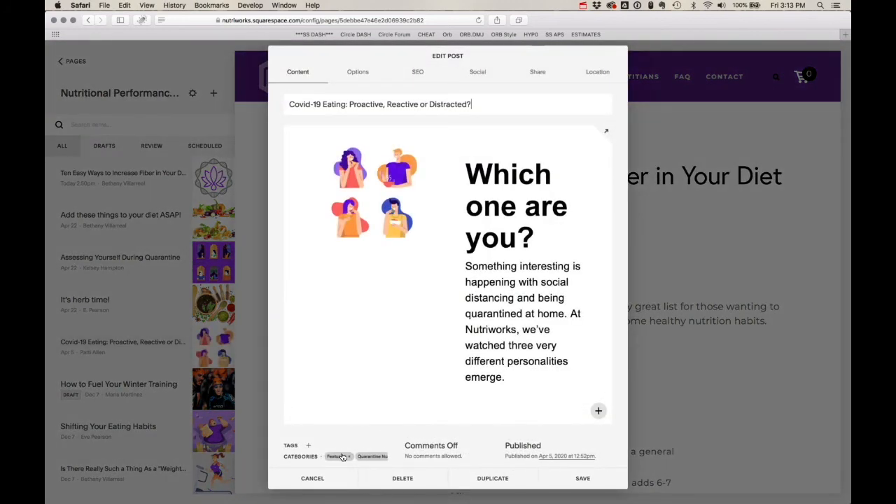
{"action": "left_click", "coordinate": [583, 480]}
Step: Reload the live site in Chrome and check the blog cards under Health Wellness, Weight Management, Quarantine Nutrition and All
{"action": "key", "text": "super+Tab"}
{"action": "left_click", "coordinate": [86, 40]}
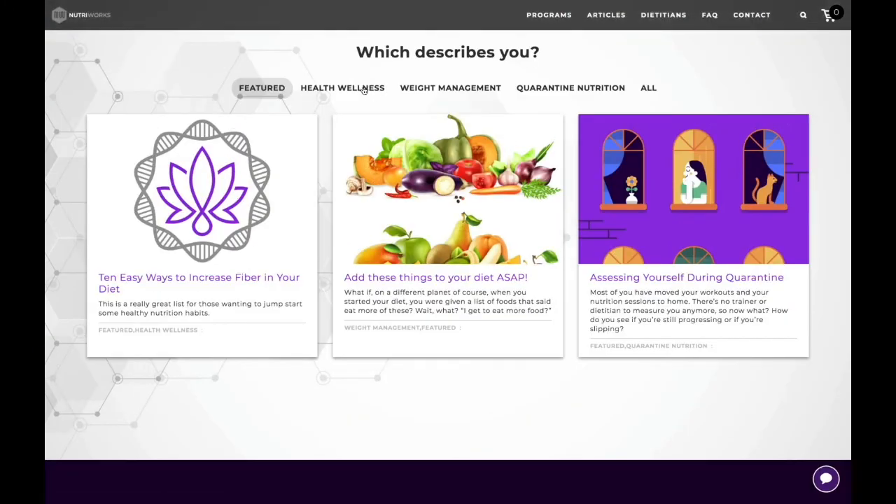
{"action": "left_click", "coordinate": [363, 91]}
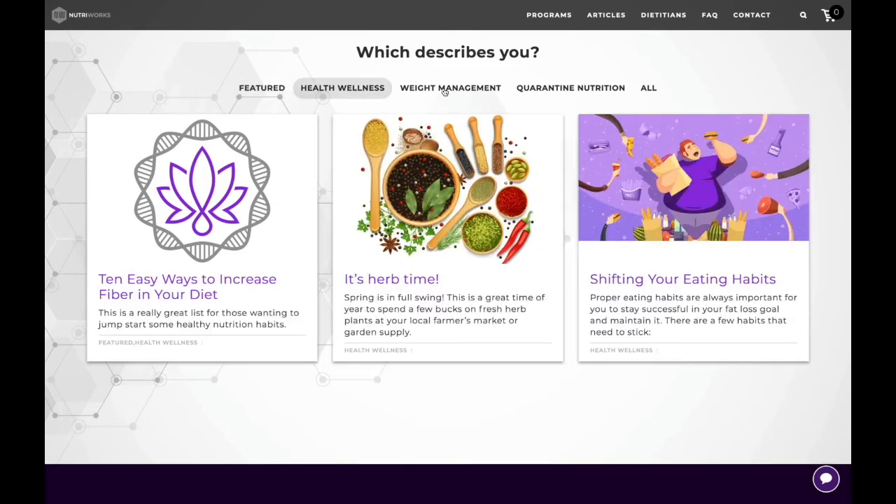
{"action": "left_click", "coordinate": [444, 92]}
{"action": "left_click", "coordinate": [361, 94]}
{"action": "left_click", "coordinate": [570, 88]}
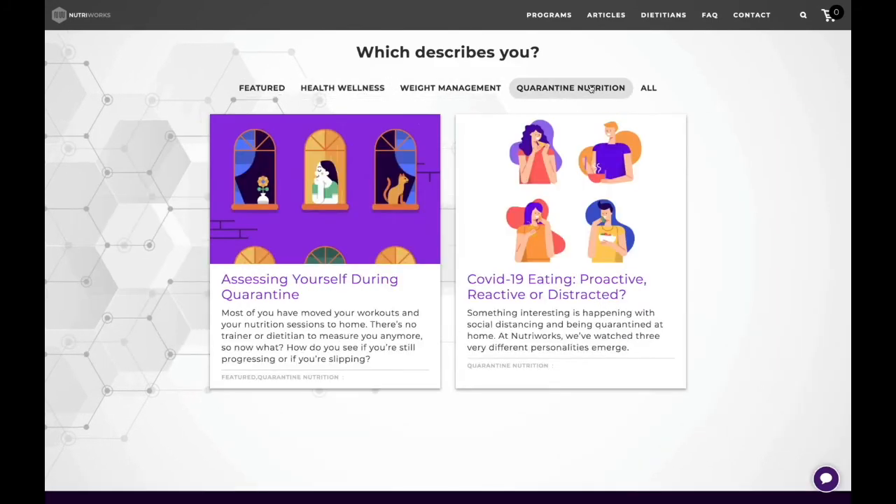
{"action": "left_click", "coordinate": [648, 89]}
{"action": "scroll", "coordinate": [670, 271], "scroll_direction": "down", "scroll_amount": 10}
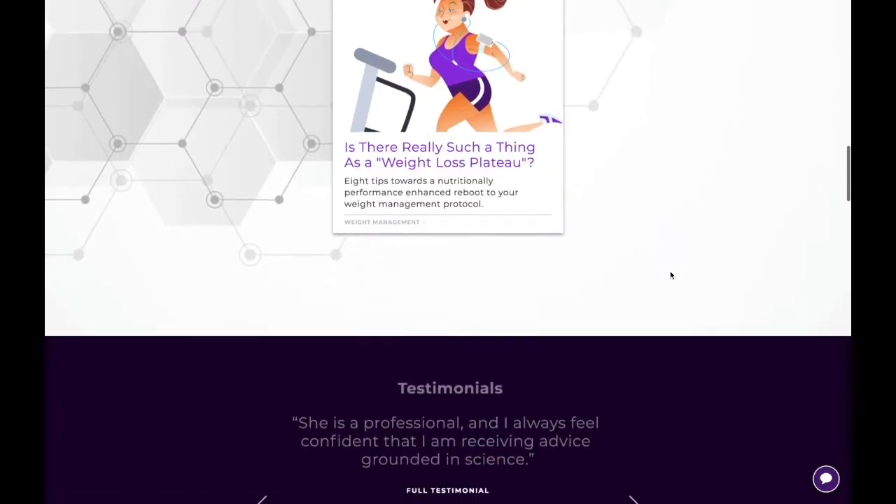
{"action": "scroll", "coordinate": [670, 271], "scroll_direction": "up", "scroll_amount": 9}
{"action": "scroll", "coordinate": [670, 271], "scroll_direction": "up", "scroll_amount": 4}
{"action": "scroll", "coordinate": [670, 271], "scroll_direction": "down", "scroll_amount": 3}
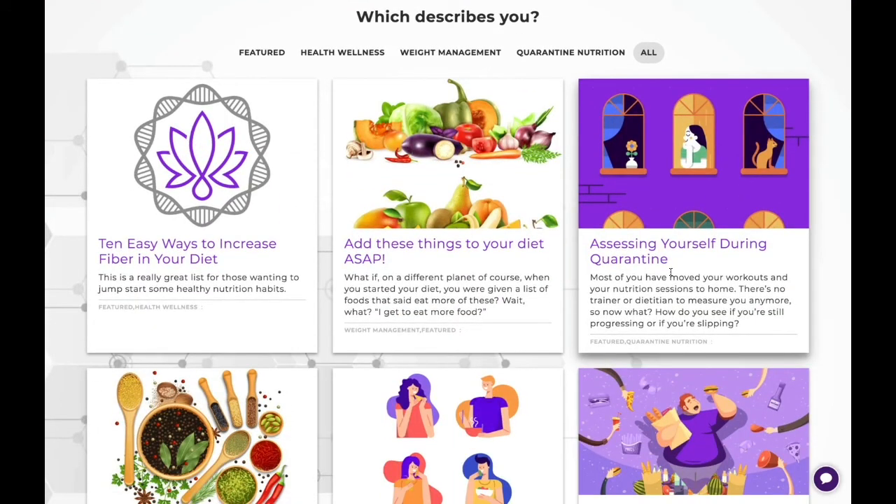
Step: Open the live "Ten Easy Ways to Increase Fiber in Your Diet" post and check its image, description and list
{"action": "left_click", "coordinate": [173, 209]}
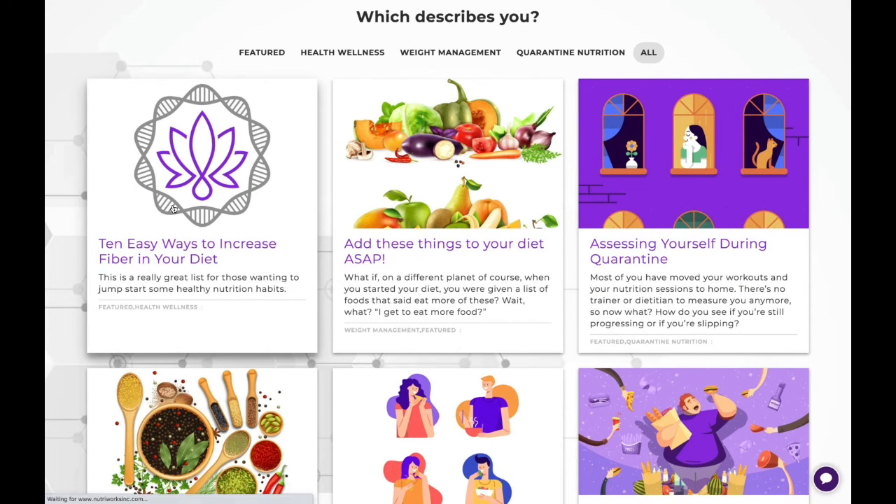
{"action": "scroll", "coordinate": [172, 209], "scroll_direction": "down", "scroll_amount": 3}
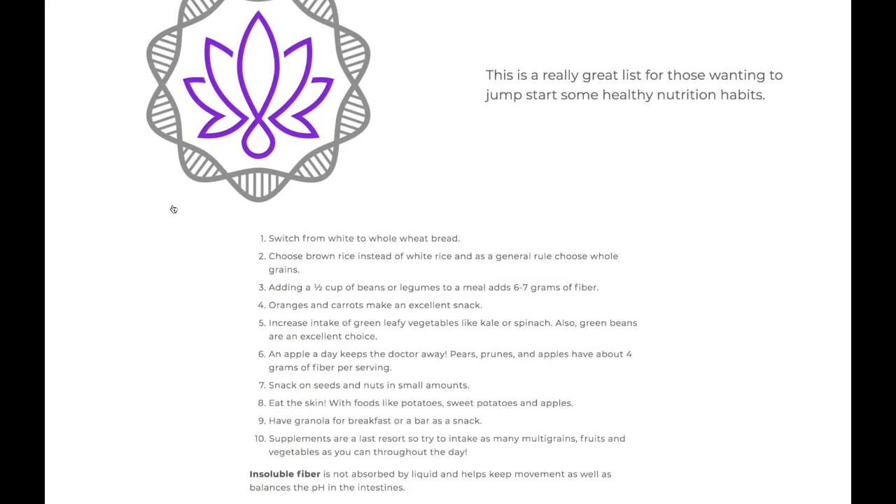
{"action": "scroll", "coordinate": [173, 209], "scroll_direction": "down", "scroll_amount": 6}
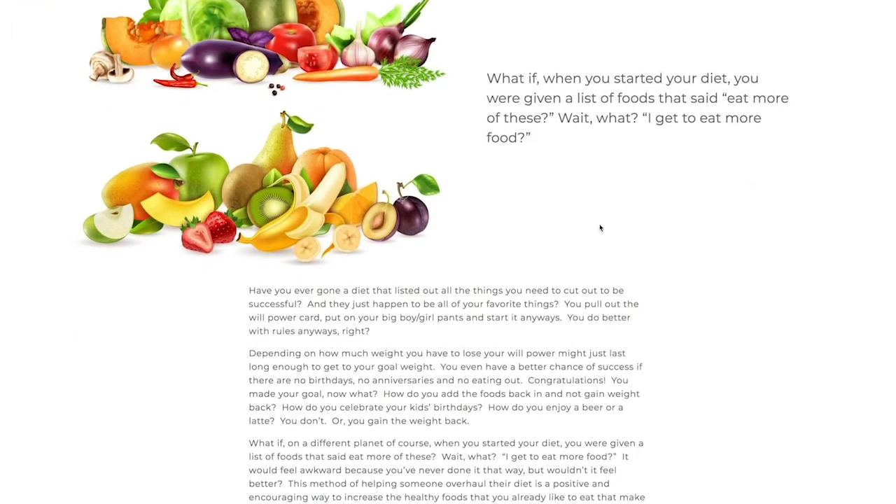
Step: Look through the layout of the other published blog posts, from "Add these things to your diet ASAP!" to "Shifting Your Eating Habits"
{"action": "scroll", "coordinate": [600, 227], "scroll_direction": "down", "scroll_amount": 7}
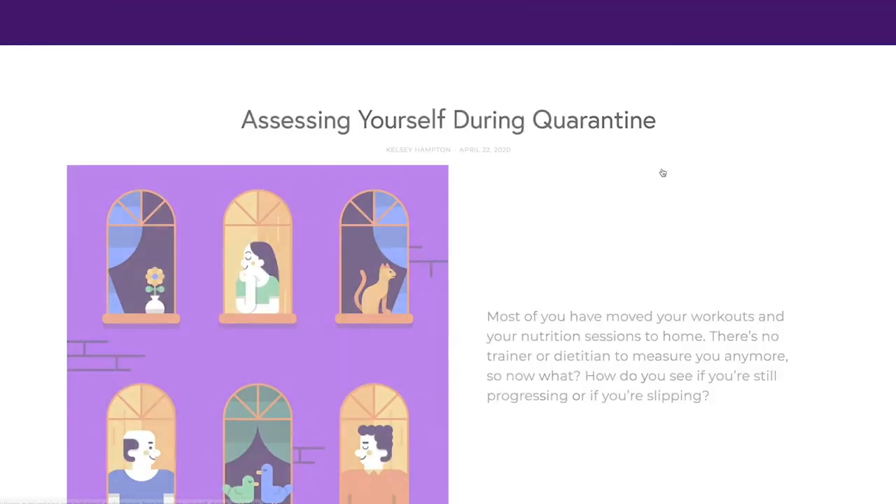
{"action": "scroll", "coordinate": [660, 172], "scroll_direction": "down", "scroll_amount": 5}
{"action": "scroll", "coordinate": [663, 173], "scroll_direction": "down", "scroll_amount": 15}
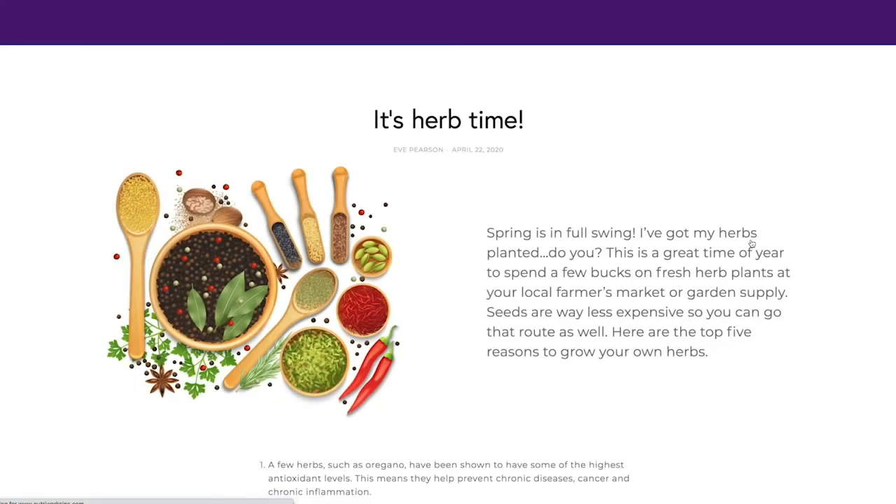
{"action": "scroll", "coordinate": [751, 187], "scroll_direction": "down", "scroll_amount": 5}
{"action": "scroll", "coordinate": [751, 243], "scroll_direction": "down", "scroll_amount": 10}
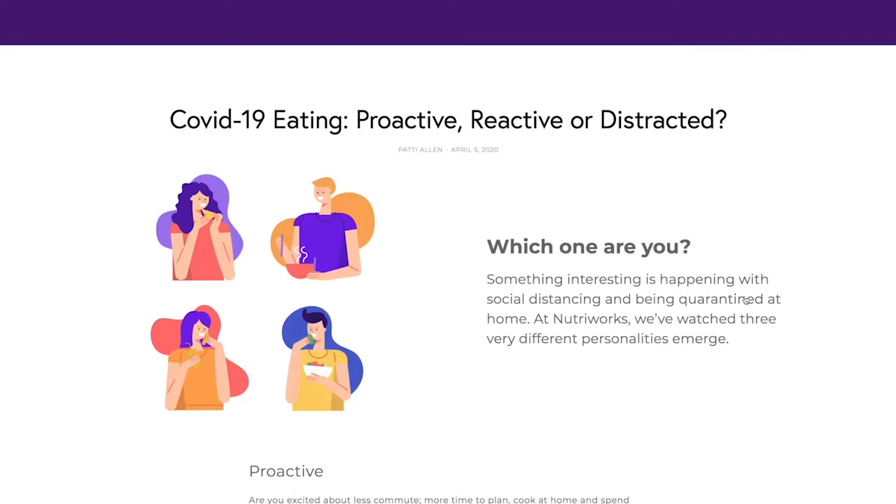
{"action": "scroll", "coordinate": [744, 300], "scroll_direction": "down", "scroll_amount": 5}
{"action": "scroll", "coordinate": [746, 300], "scroll_direction": "down", "scroll_amount": 3}
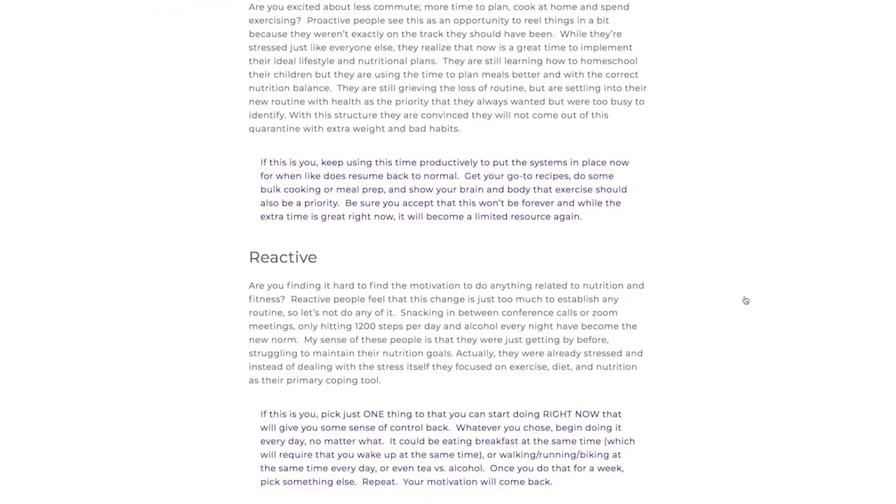
{"action": "scroll", "coordinate": [746, 301], "scroll_direction": "down", "scroll_amount": 2}
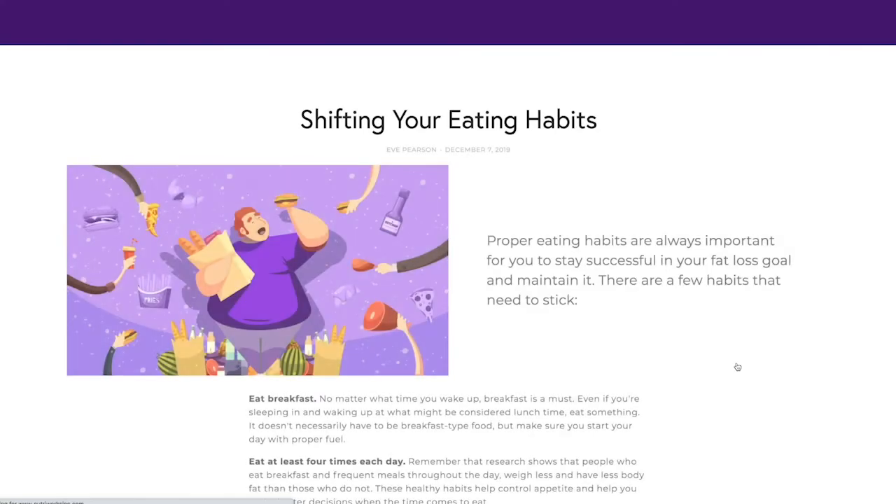
{"action": "scroll", "coordinate": [737, 367], "scroll_direction": "down", "scroll_amount": 5}
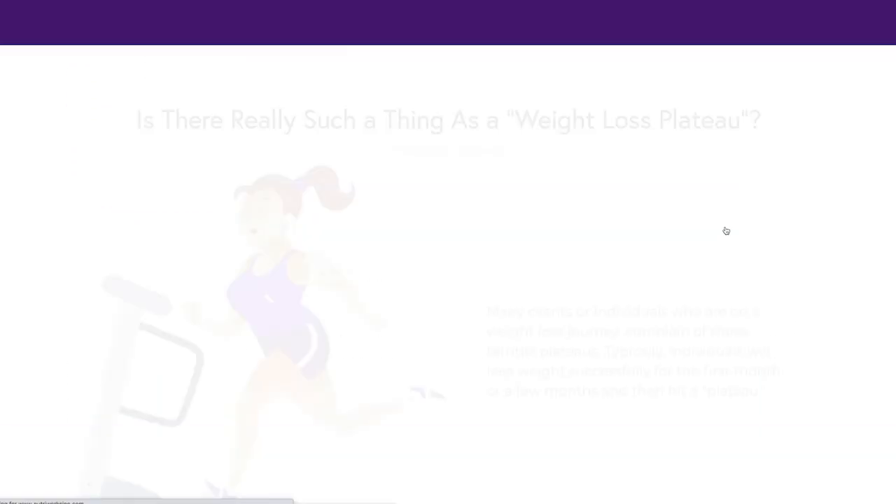
Step: Switch to Figma and examine the blog image artwork: the treadmill runner, the fast-food scene, the open mouth and the people eating
{"action": "scroll", "coordinate": [726, 231], "scroll_direction": "down", "scroll_amount": 8}
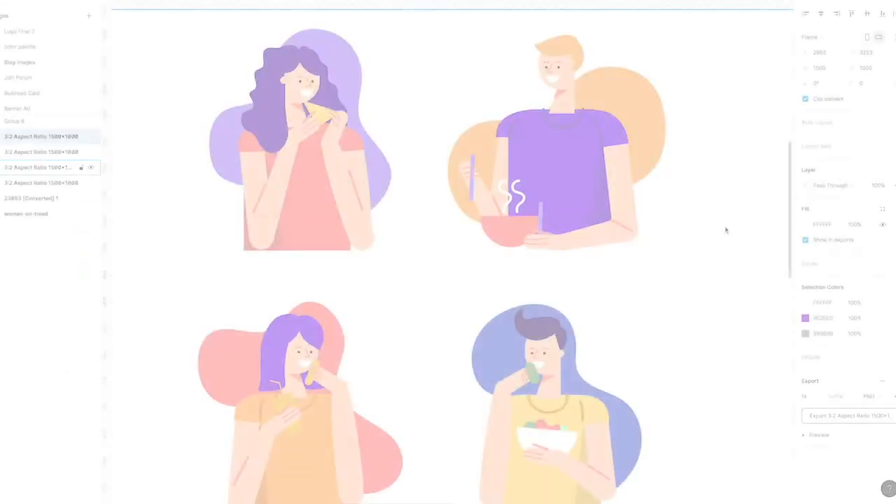
{"action": "scroll", "coordinate": [556, 278], "scroll_direction": "down", "scroll_amount": 3}
{"action": "scroll", "coordinate": [555, 278], "scroll_direction": "up", "scroll_amount": 2}
{"action": "scroll", "coordinate": [556, 277], "scroll_direction": "up", "scroll_amount": 4}
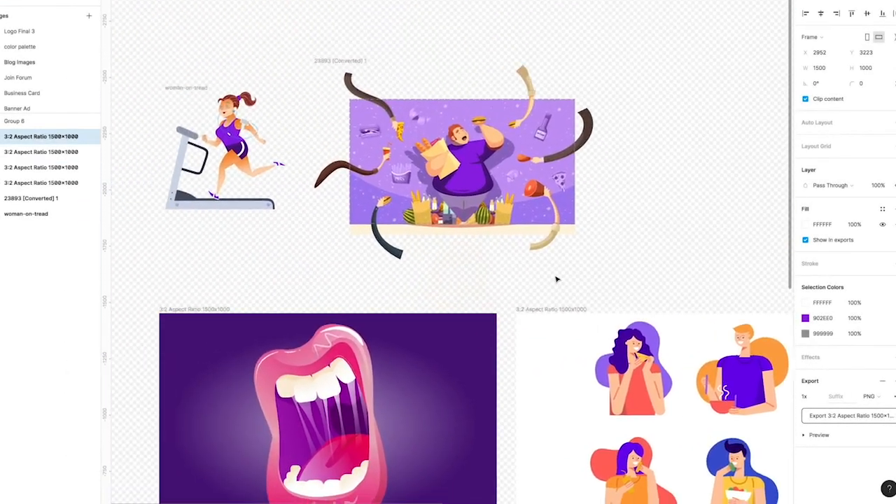
{"action": "scroll", "coordinate": [249, 153], "scroll_direction": "up", "scroll_amount": 10}
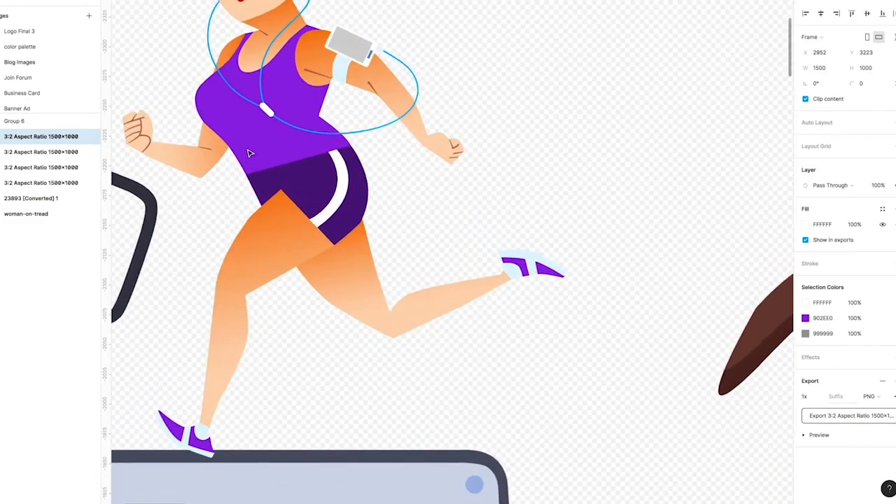
{"action": "scroll", "coordinate": [248, 152], "scroll_direction": "right", "scroll_amount": 10}
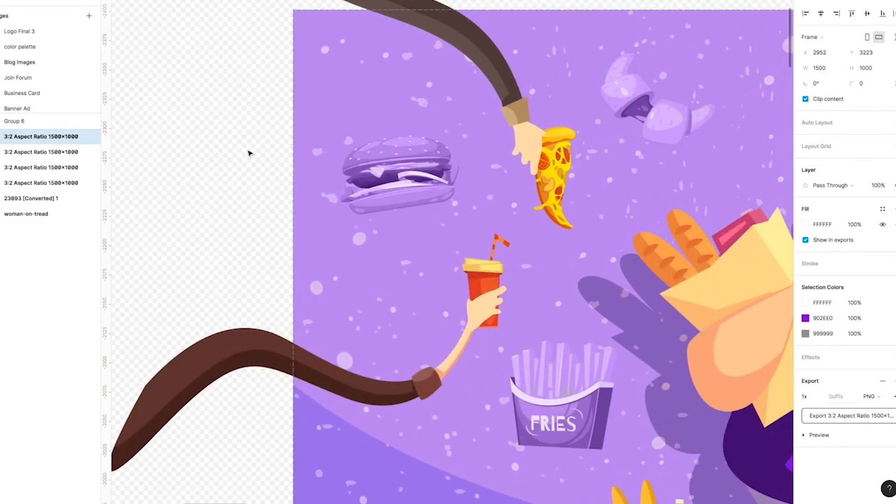
{"action": "scroll", "coordinate": [249, 153], "scroll_direction": "down", "scroll_amount": 4}
{"action": "scroll", "coordinate": [249, 153], "scroll_direction": "down", "scroll_amount": 15}
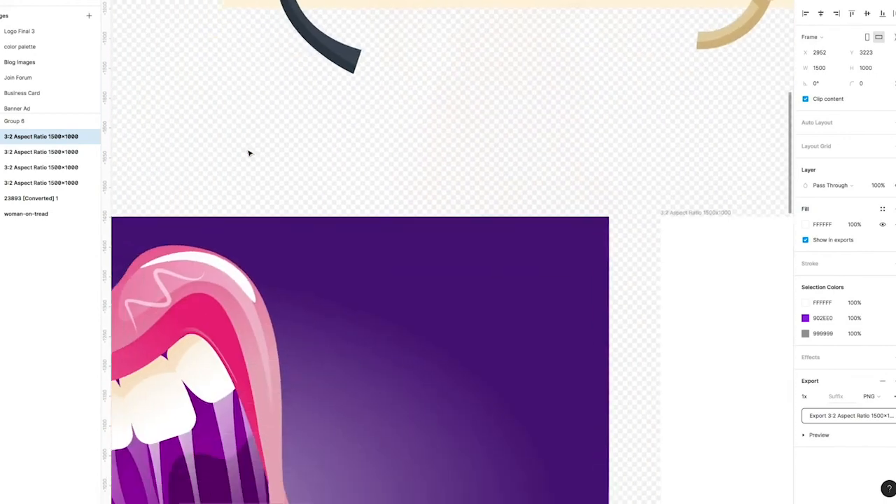
{"action": "scroll", "coordinate": [248, 153], "scroll_direction": "left", "scroll_amount": 2}
{"action": "scroll", "coordinate": [248, 153], "scroll_direction": "right", "scroll_amount": 12}
{"action": "scroll", "coordinate": [248, 153], "scroll_direction": "down", "scroll_amount": 5}
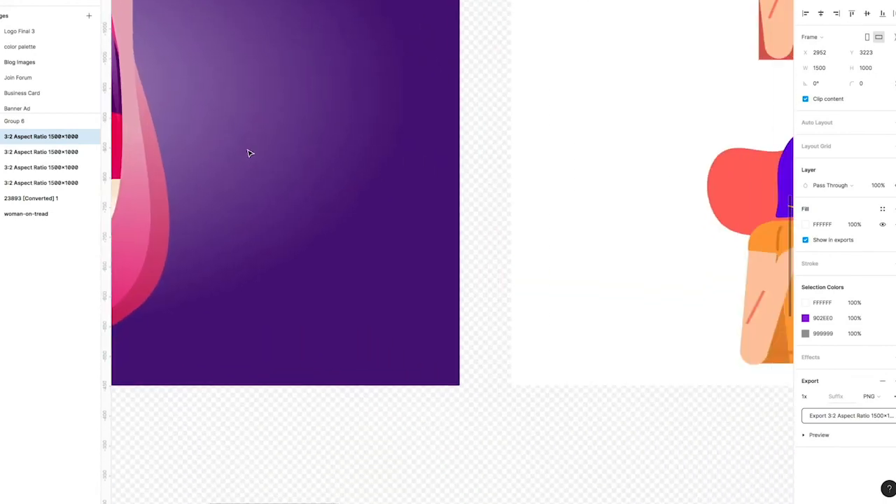